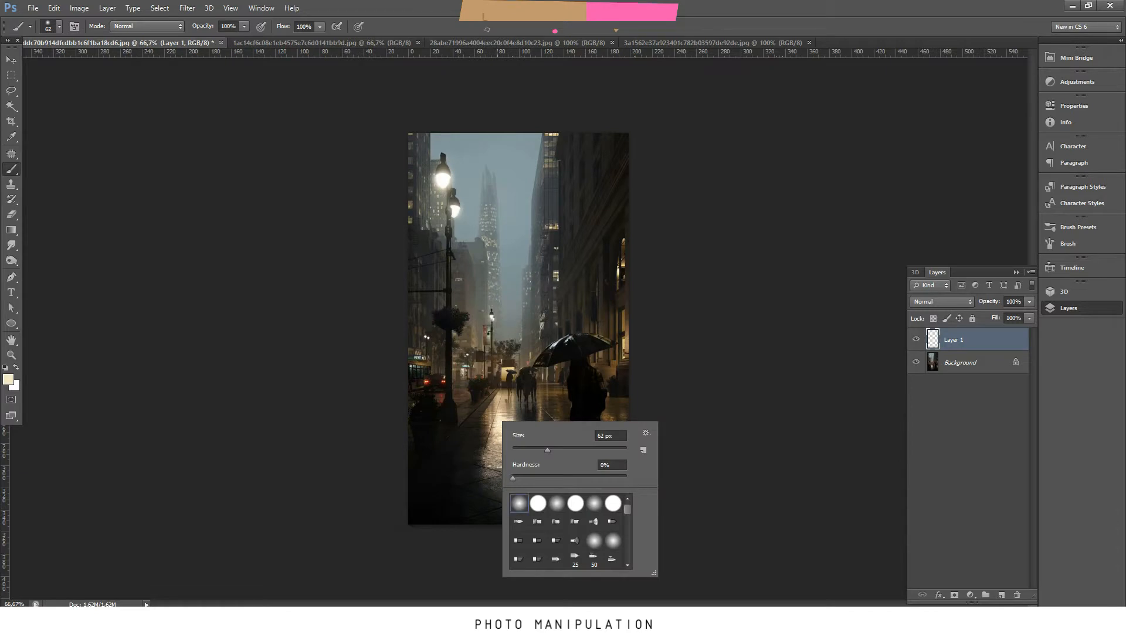
Set the foreground colour to the bright magenta ec0cef.
key("Escape")
key("i")
left_click(8, 379)
left_click(981, 346)
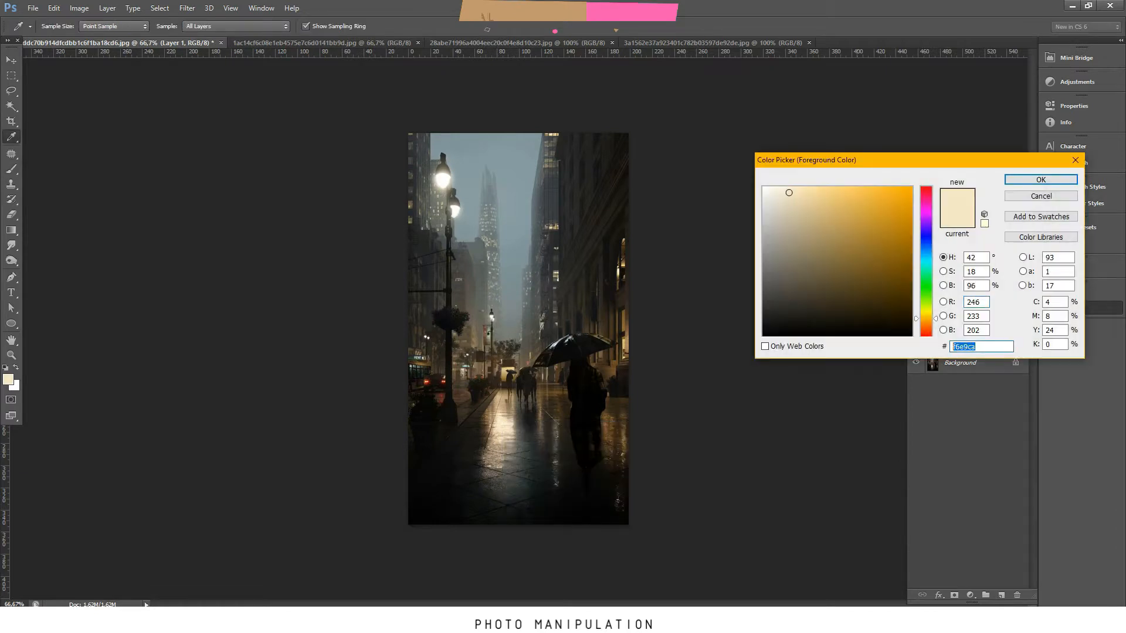
type("ec00")
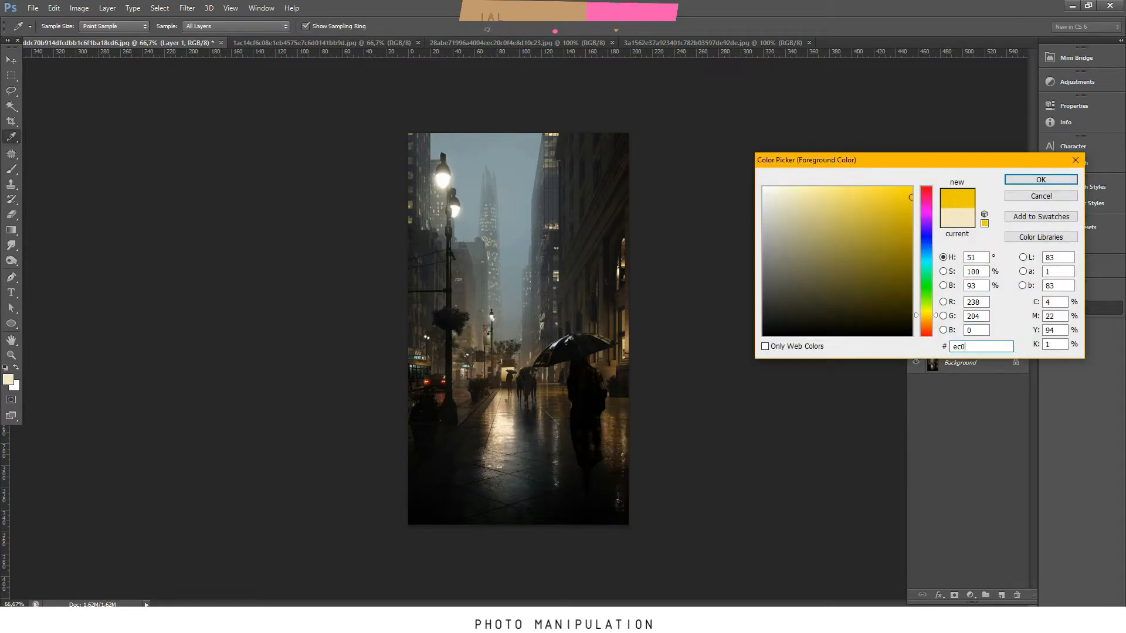
key("BackSpace")
type("cef")
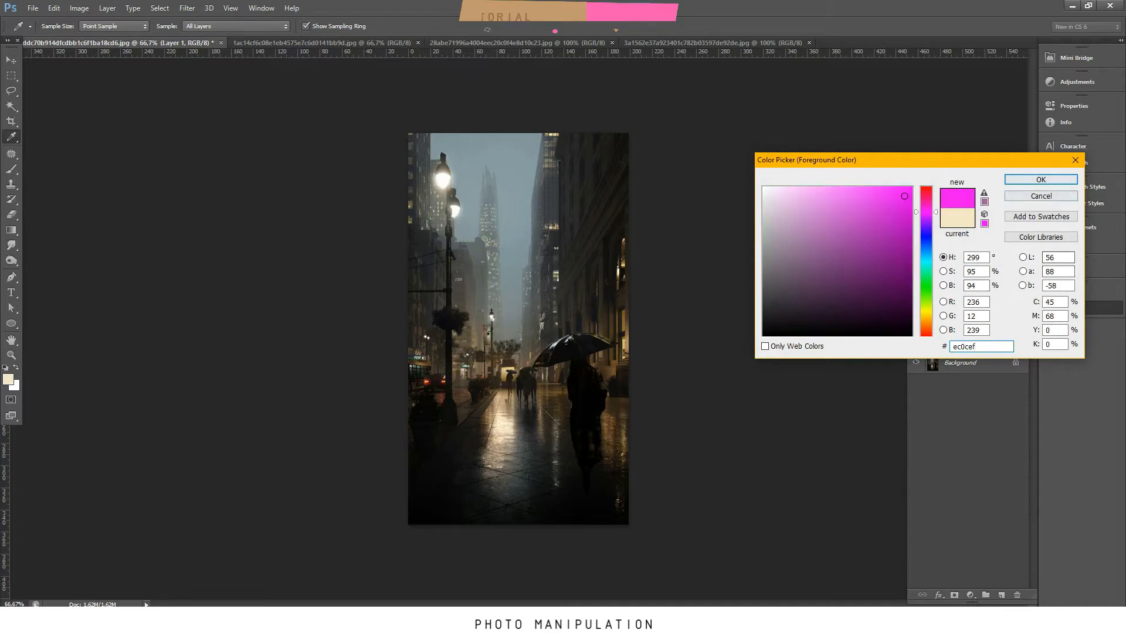
key("Return")
Paint a large soft magenta glow over the street beside the lamp post on Layer 1 with a 596 px brush.
key("b")
left_click_drag(440, 402, 476, 359)
left_click(469, 394)
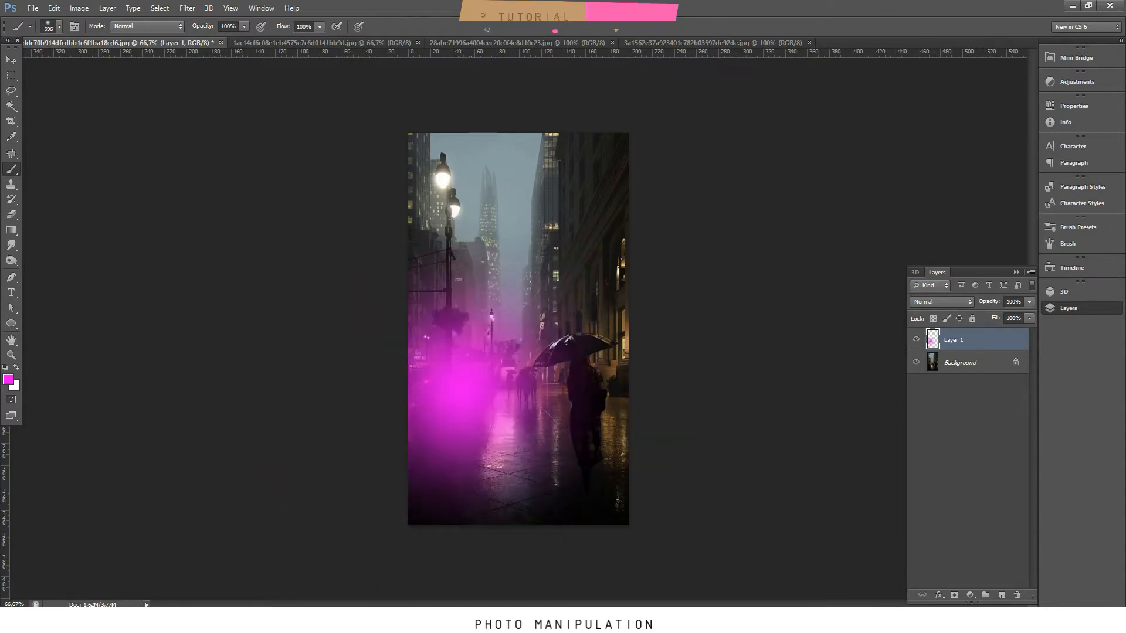
key("ctrl+z")
left_click(472, 373)
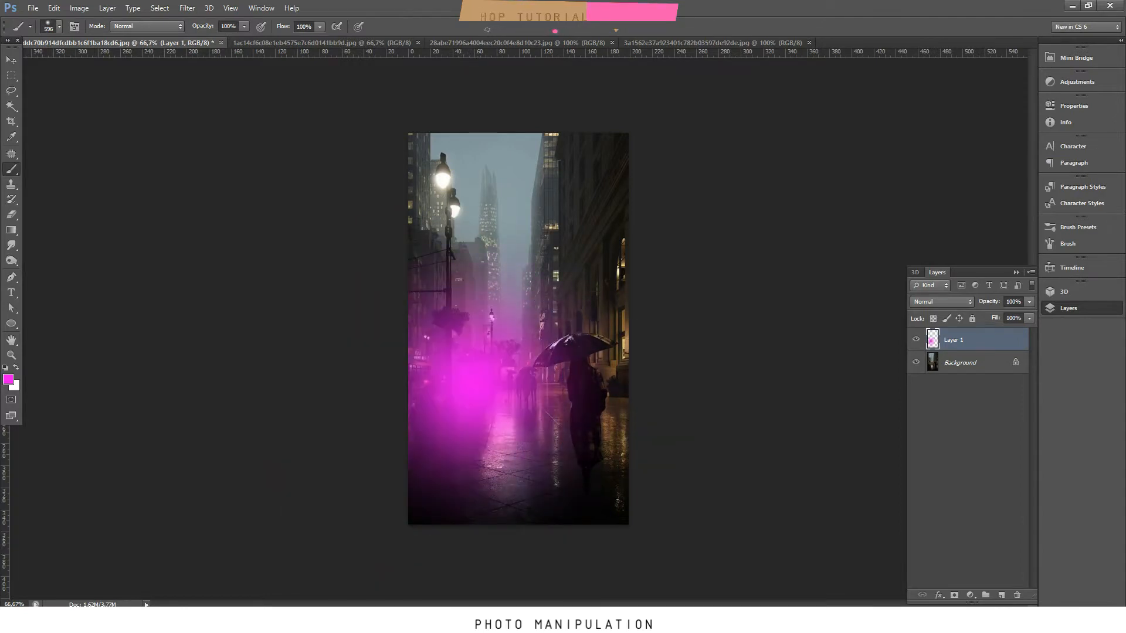
Unlock the background layer of the astronaut image and move it into the rainy street composition.
left_click(322, 42)
left_click(11, 60)
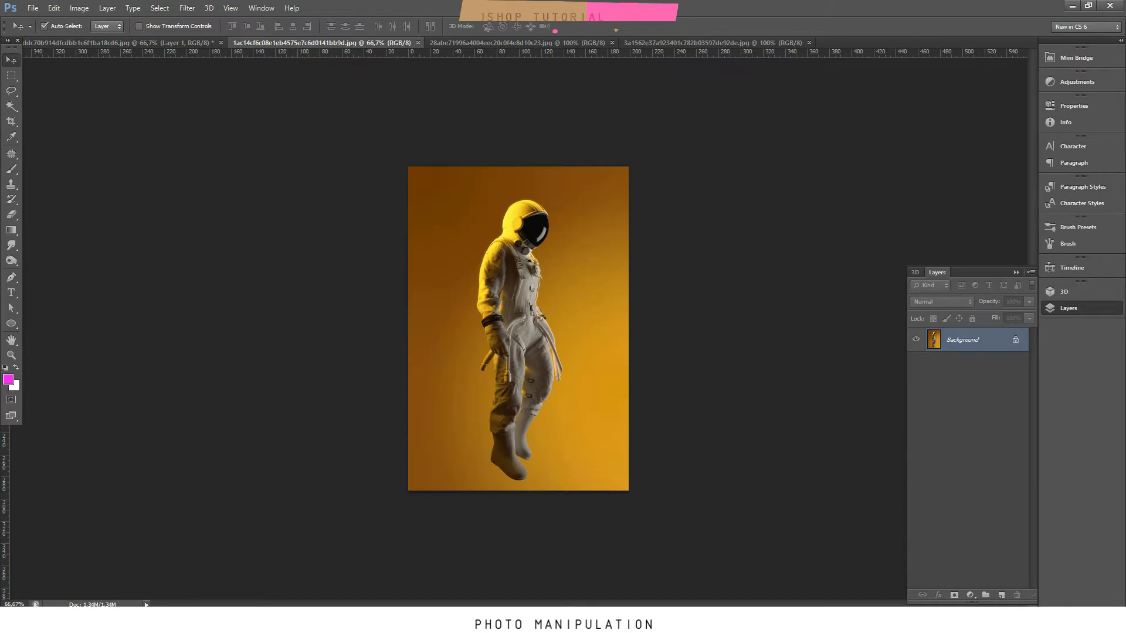
double_click(963, 339)
left_click(660, 195)
left_click_drag(525, 263, 548, 305)
Scale the astronaut image to about 60% and place it over the magenta glow beside the umbrella figure.
key("ctrl+t")
left_click_drag(468, 384, 467, 340)
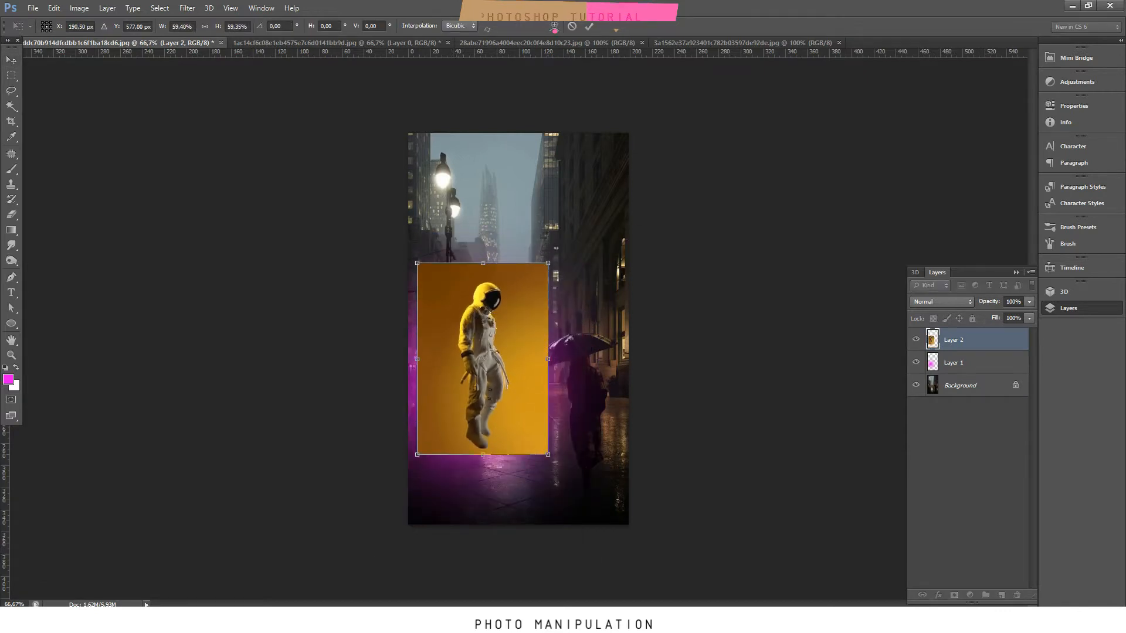
left_click_drag(549, 263, 540, 274)
left_click_drag(499, 316, 499, 331)
left_click_drag(540, 289, 548, 277)
left_click_drag(486, 341, 493, 335)
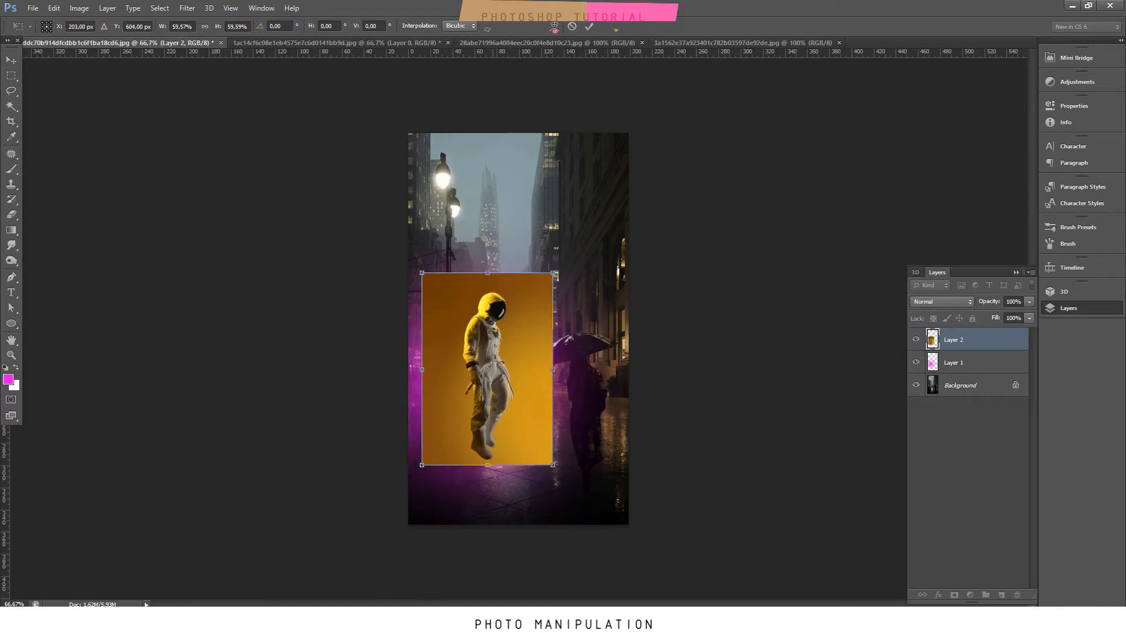
key("Return")
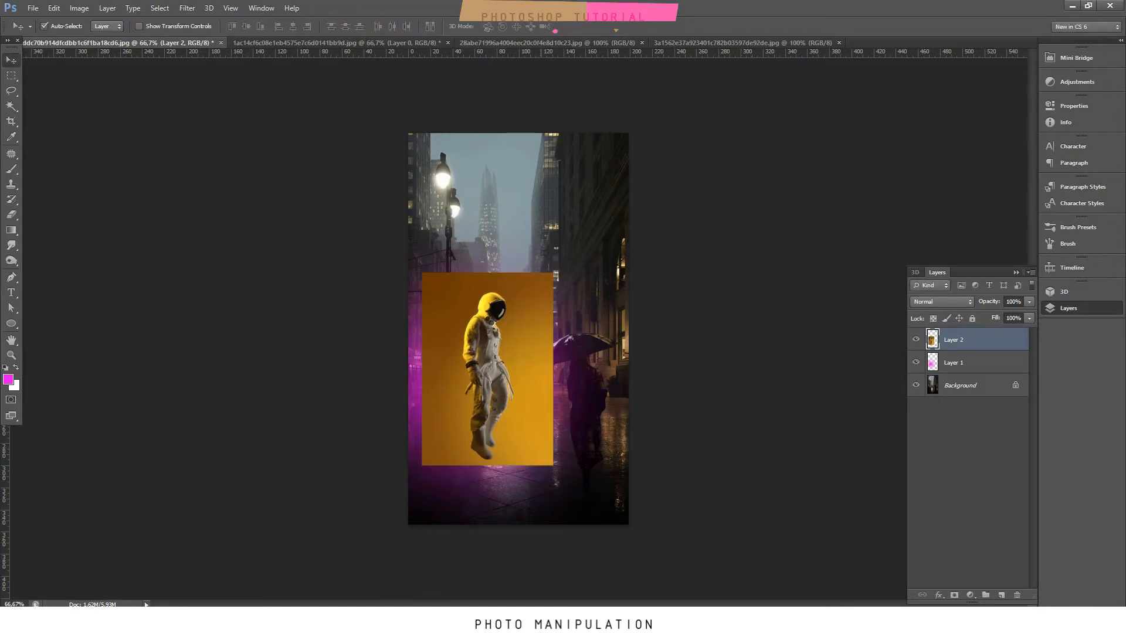
Build up a Magic Wand selection of the astronaut's suit, visor and helmet at tolerance 58.
scroll(485, 410, "up", 5)
scroll(485, 352, "up", 2)
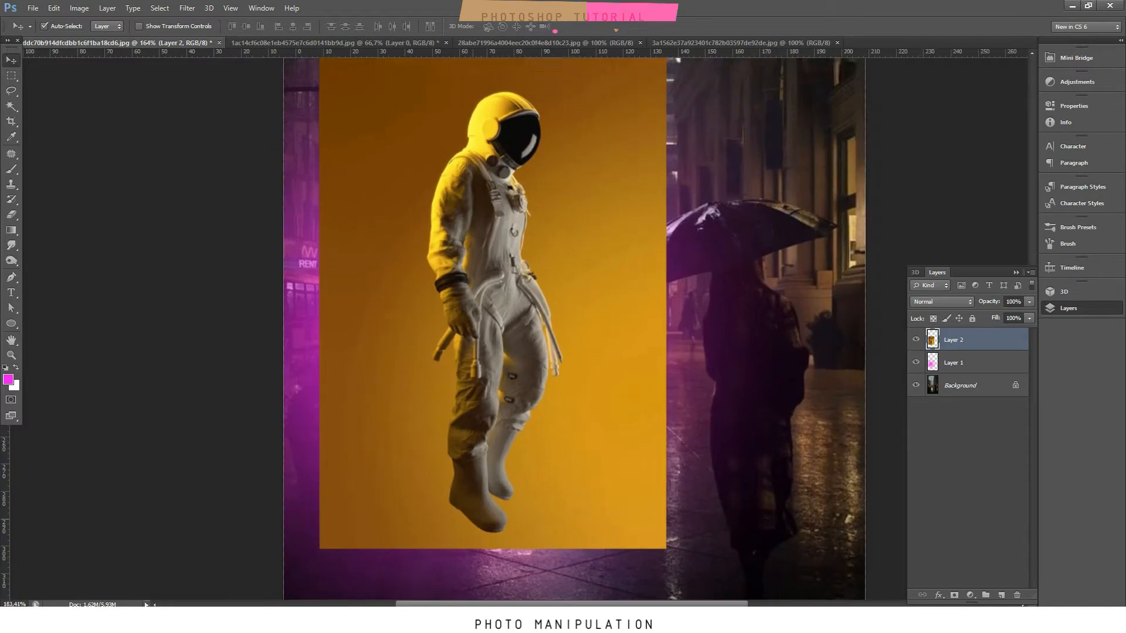
key("w")
left_click(479, 508)
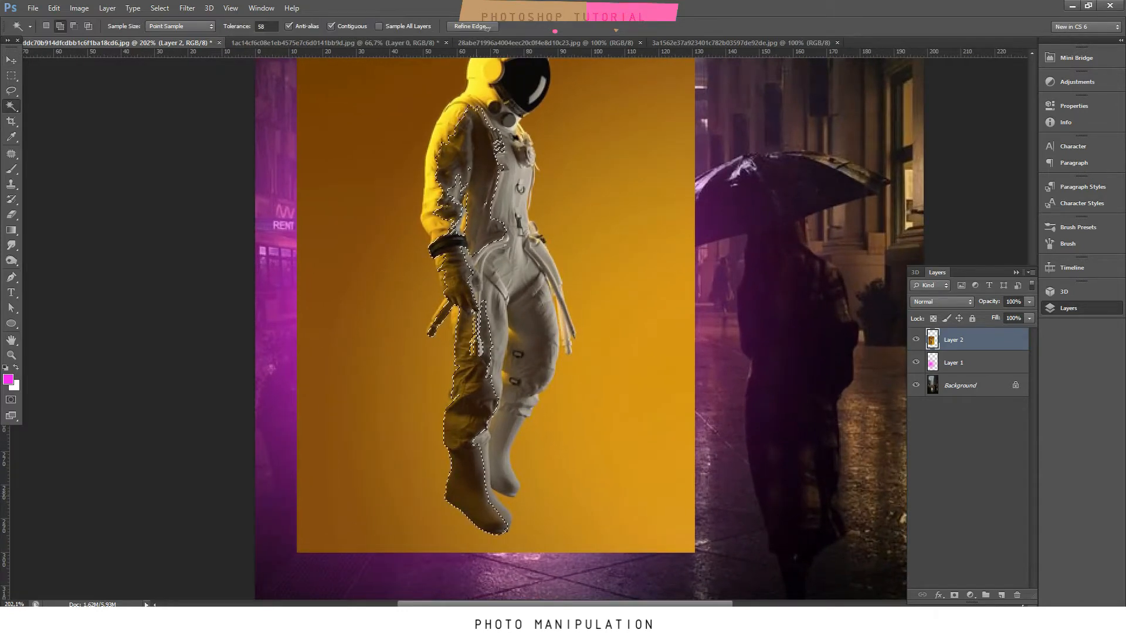
scroll(485, 326, "up", 1)
scroll(469, 294, "down", 2)
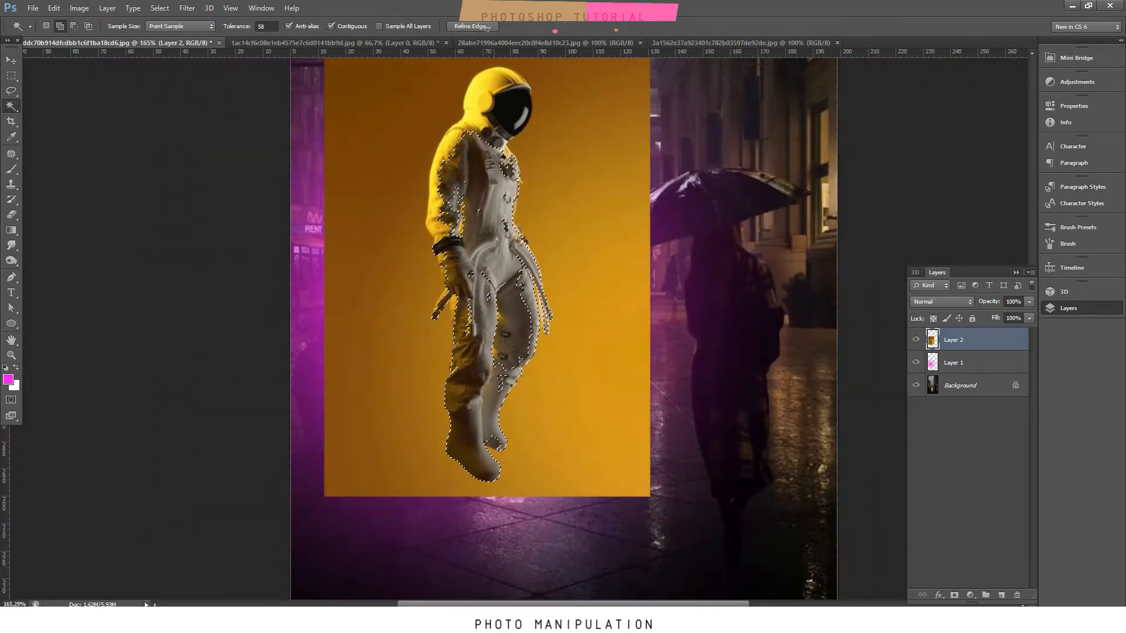
left_click(505, 108)
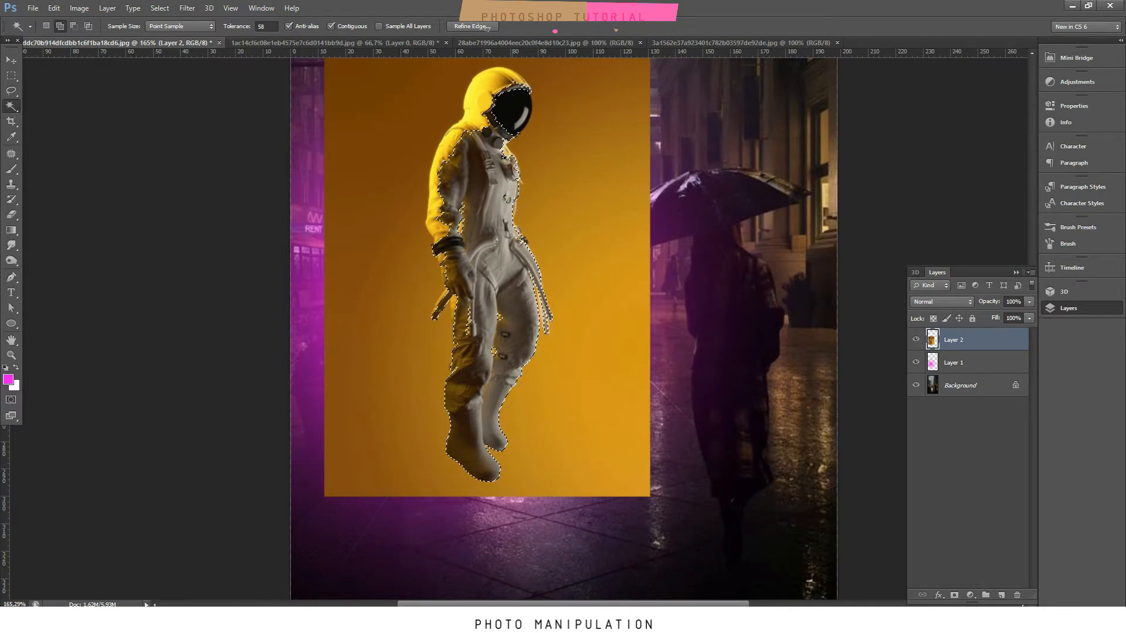
scroll(476, 229, "down", 1)
left_click_drag(472, 229, 489, 297)
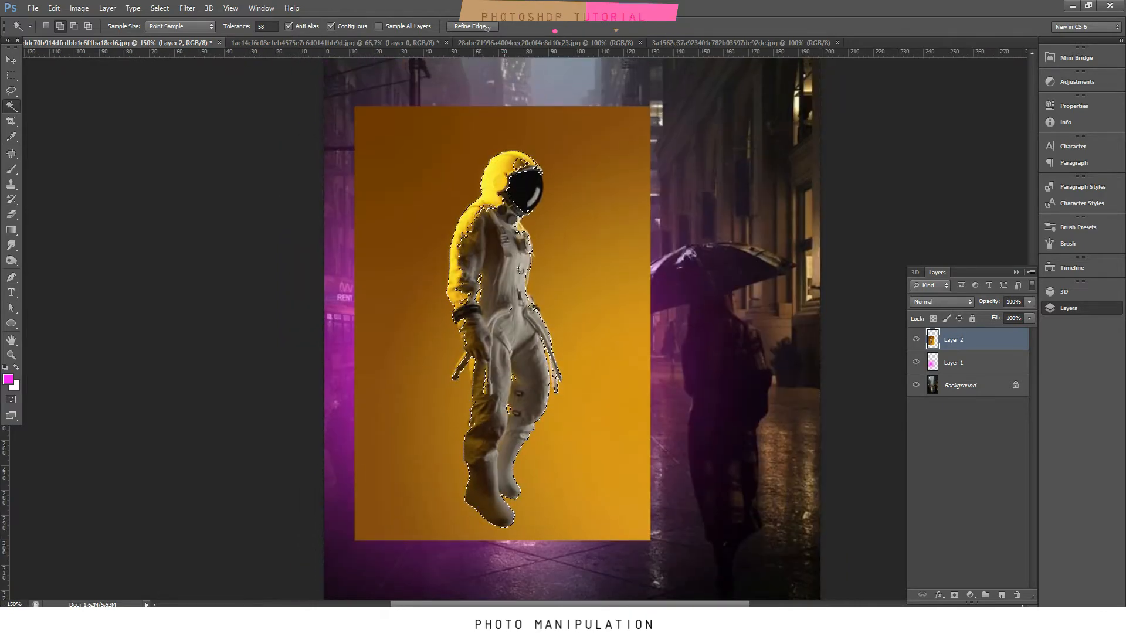
left_click(473, 258)
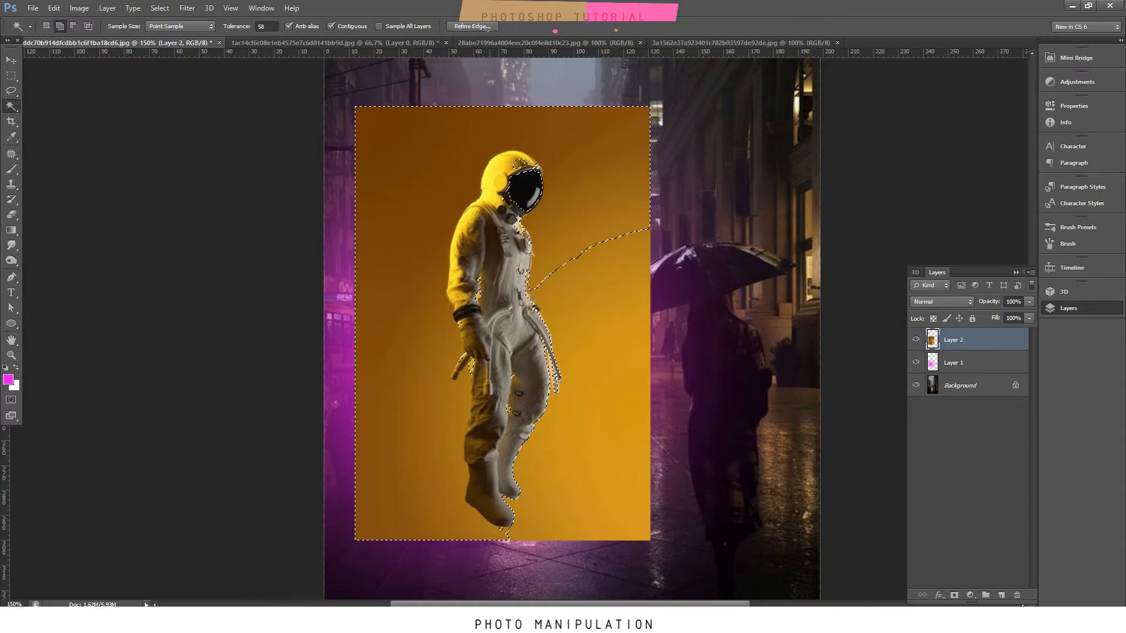
key("ctrl+z")
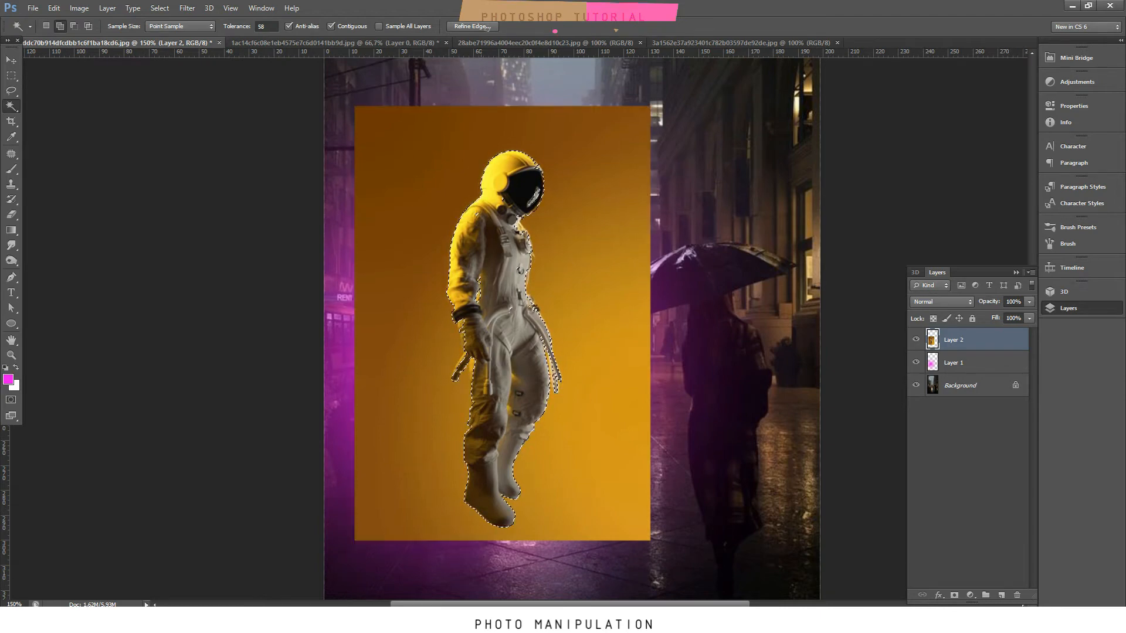
Refine the selection with the Lasso around the astronaut's glove and the strap hanging behind it.
scroll(476, 359, "up", 6)
key("l")
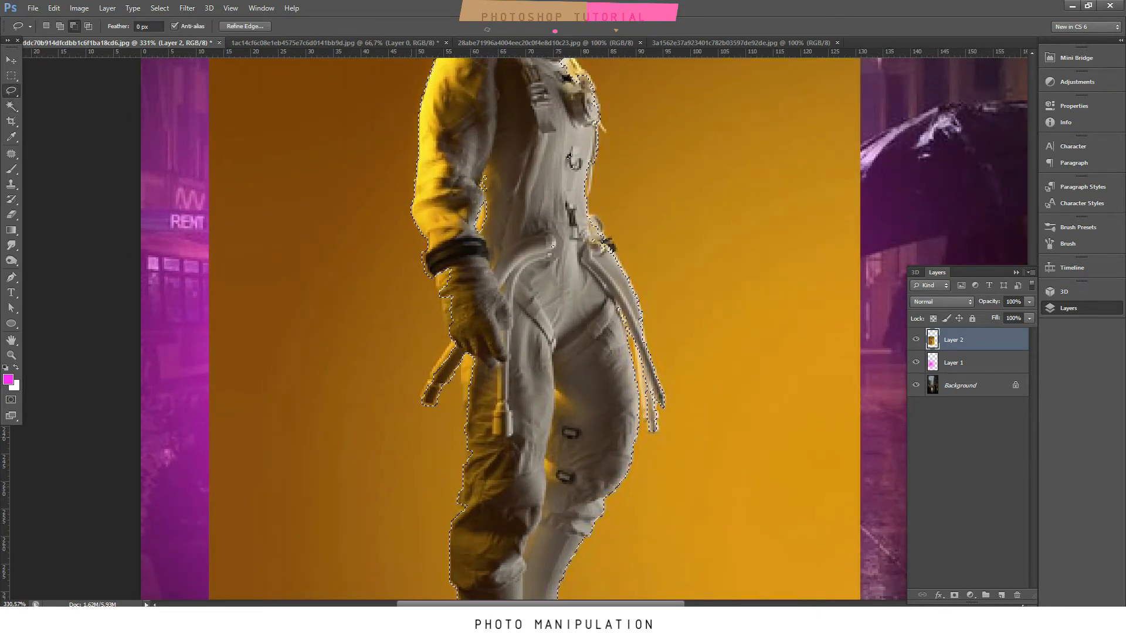
scroll(428, 404, "up", 4)
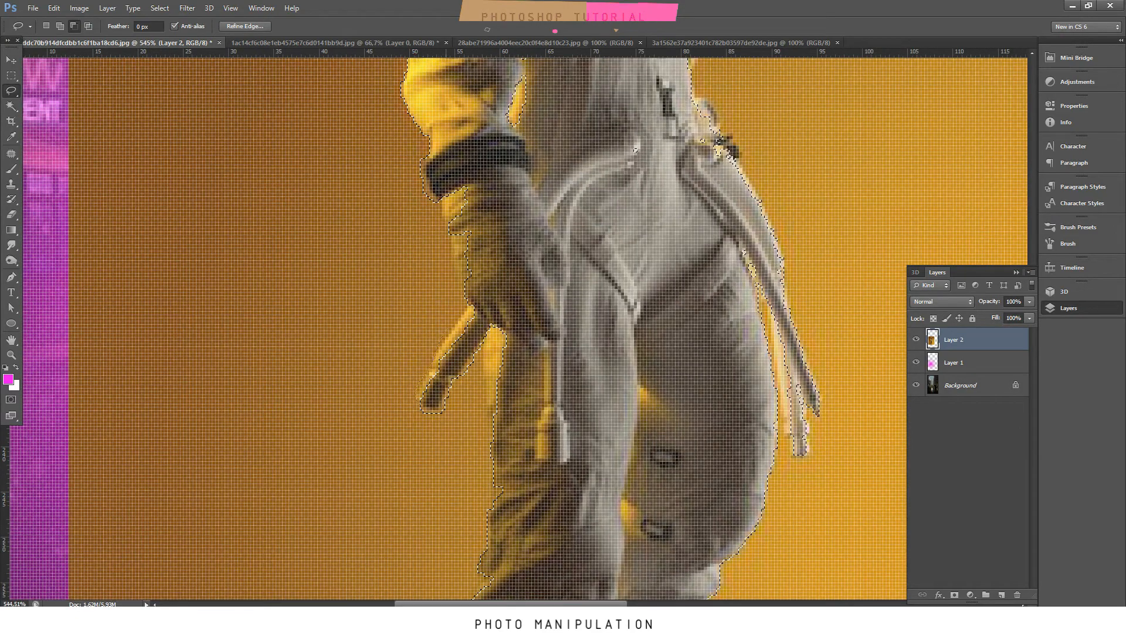
left_click_drag(474, 311, 424, 403)
scroll(635, 151, "down", 4)
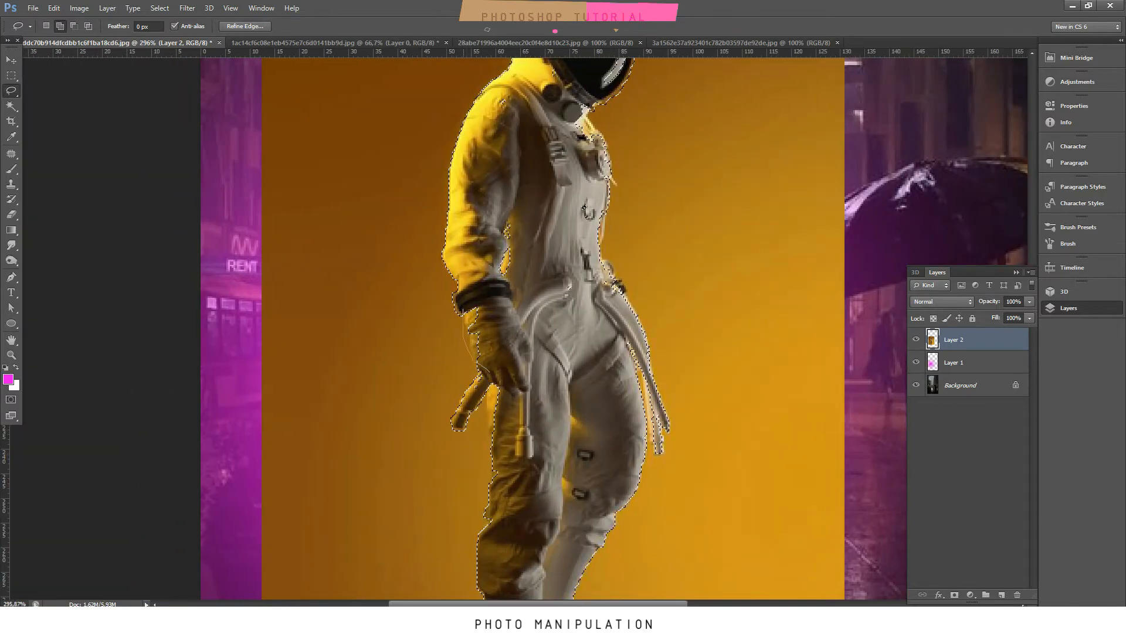
left_click_drag(463, 317, 478, 387)
left_click_drag(486, 364, 477, 391)
Extend the Lasso selection along the astronaut's chest and the area below the helmet.
mouse_move(516, 300)
left_mouse_down()
mouse_move(508, 352)
mouse_move(515, 302)
mouse_move(468, 245)
left_mouse_up()
left_click_drag(512, 185, 505, 238)
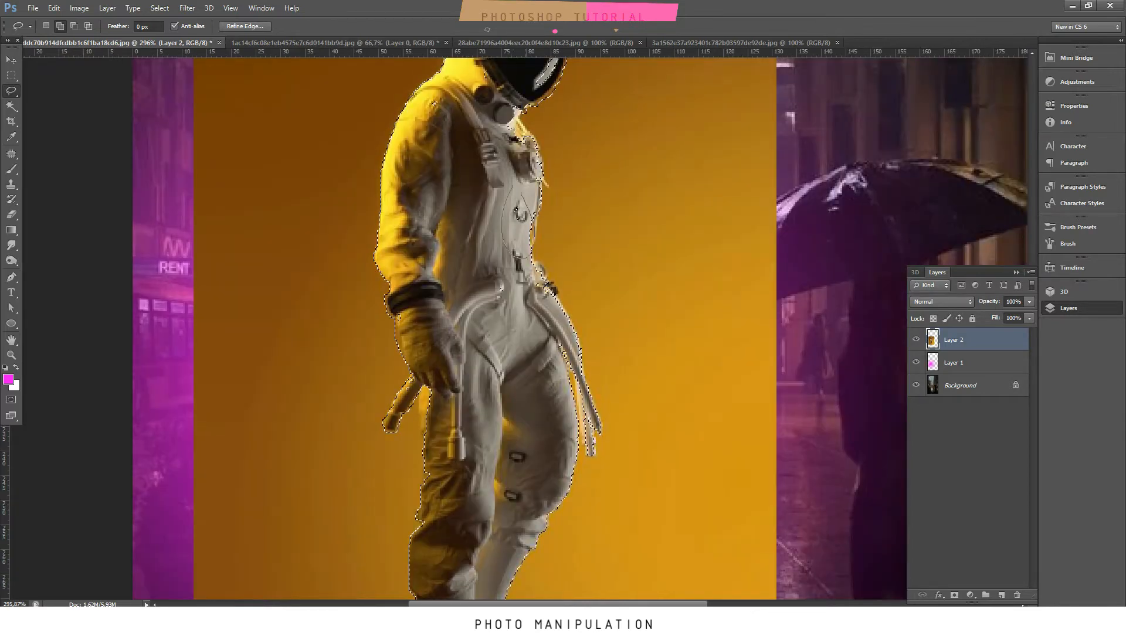
left_click_drag(521, 194, 514, 187)
scroll(543, 381, "down", 3)
scroll(542, 381, "down", 3)
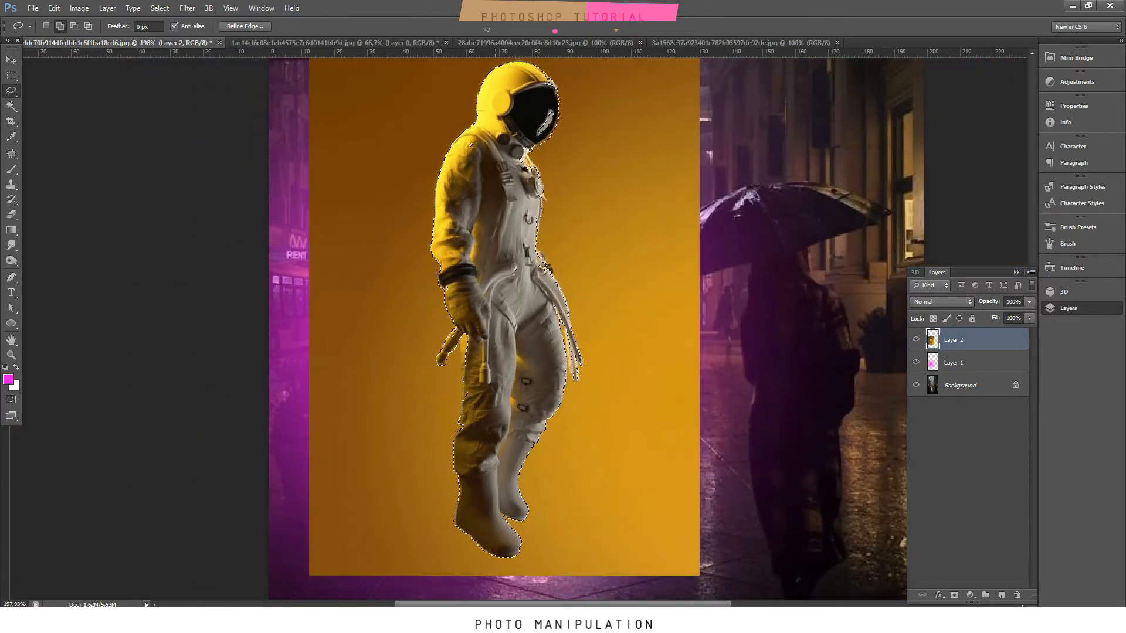
left_click_drag(514, 111, 523, 200)
scroll(524, 200, "up", 4)
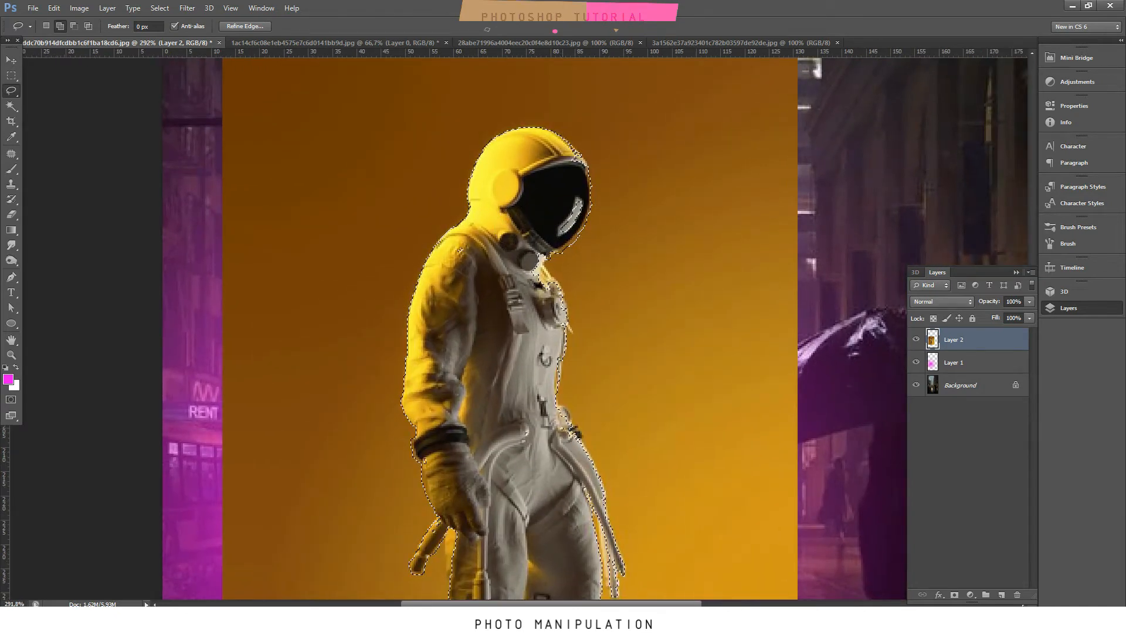
left_click_drag(551, 298, 542, 263)
scroll(581, 336, "down", 4)
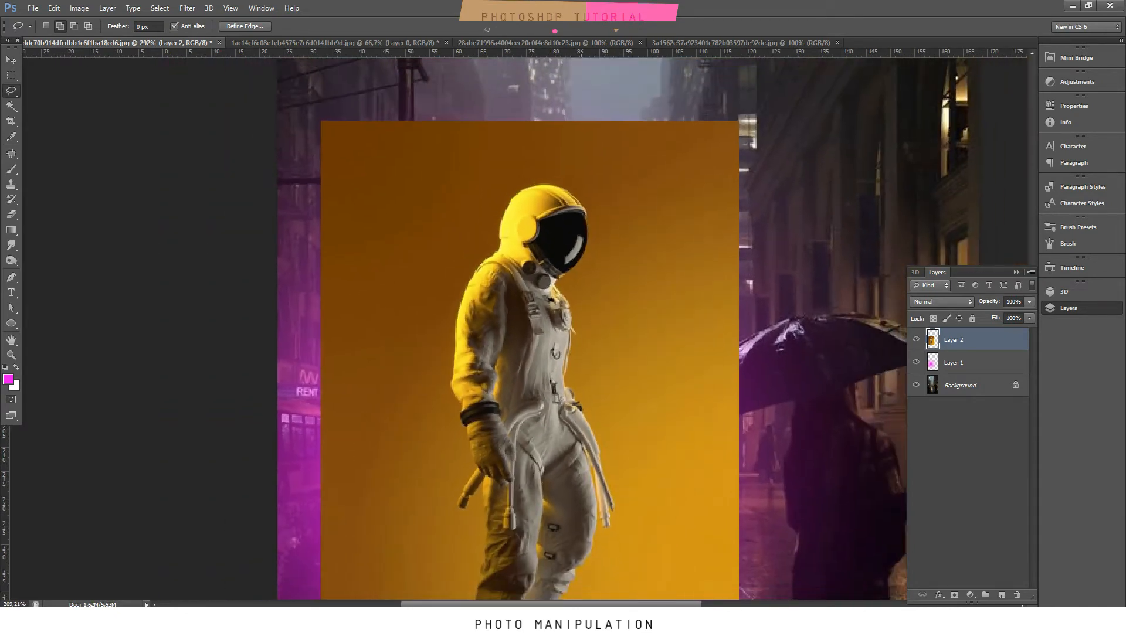
Mask the astronaut layer to the selection, then scale it to about 88% and shift it slightly upward.
left_click(954, 595)
scroll(445, 329, "down", 5)
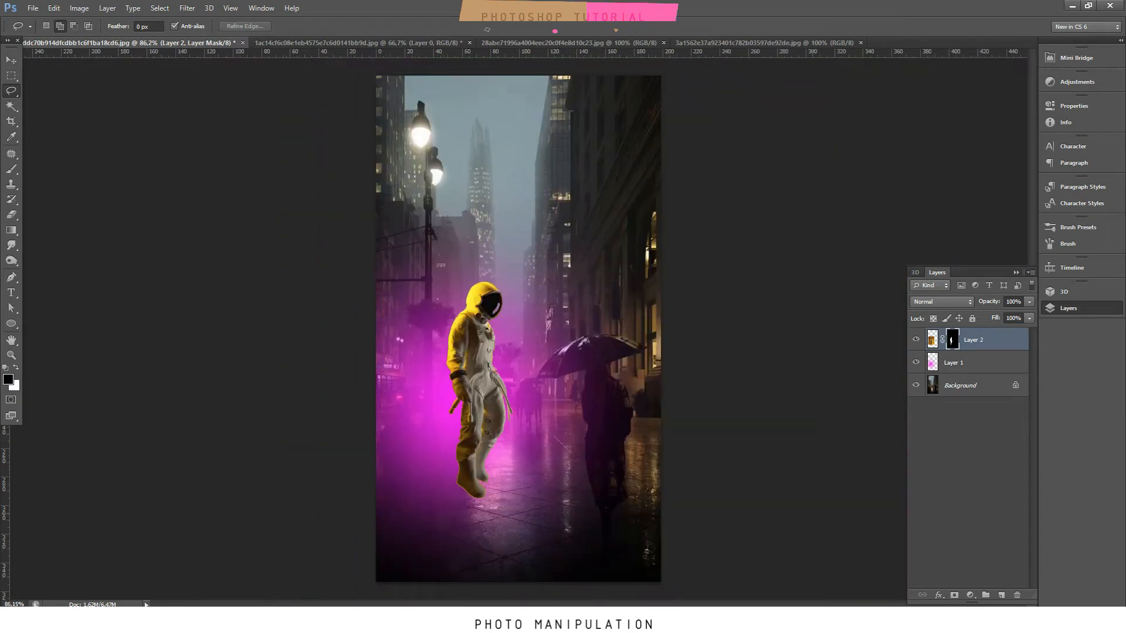
key("ctrl+t")
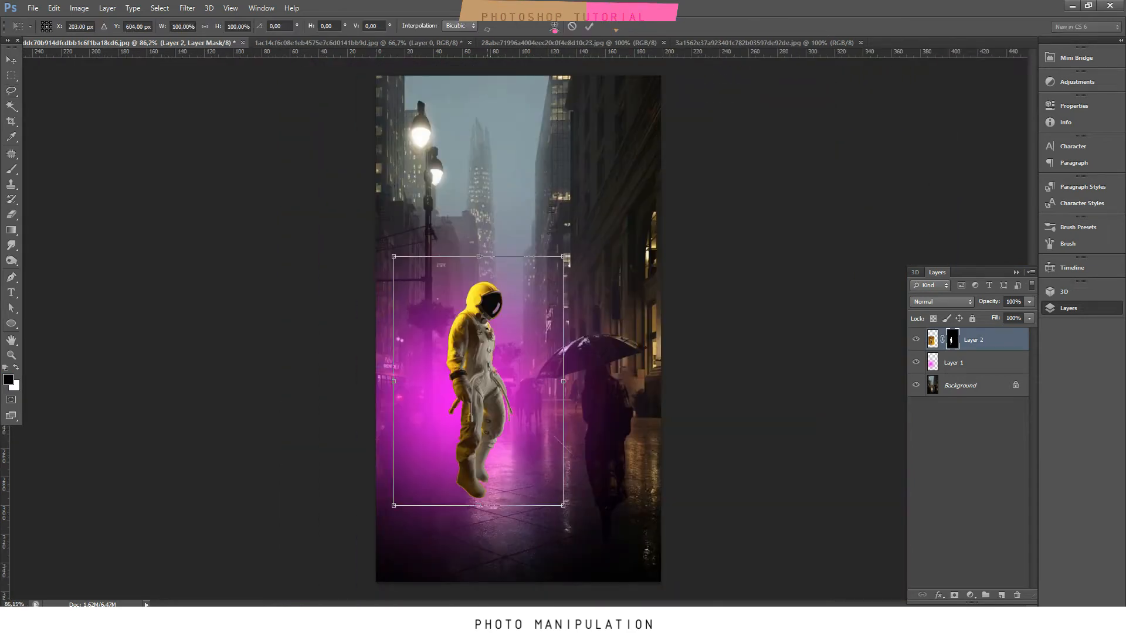
mouse_move(492, 340)
left_mouse_down()
mouse_move(491, 321)
mouse_move(491, 334)
left_mouse_up()
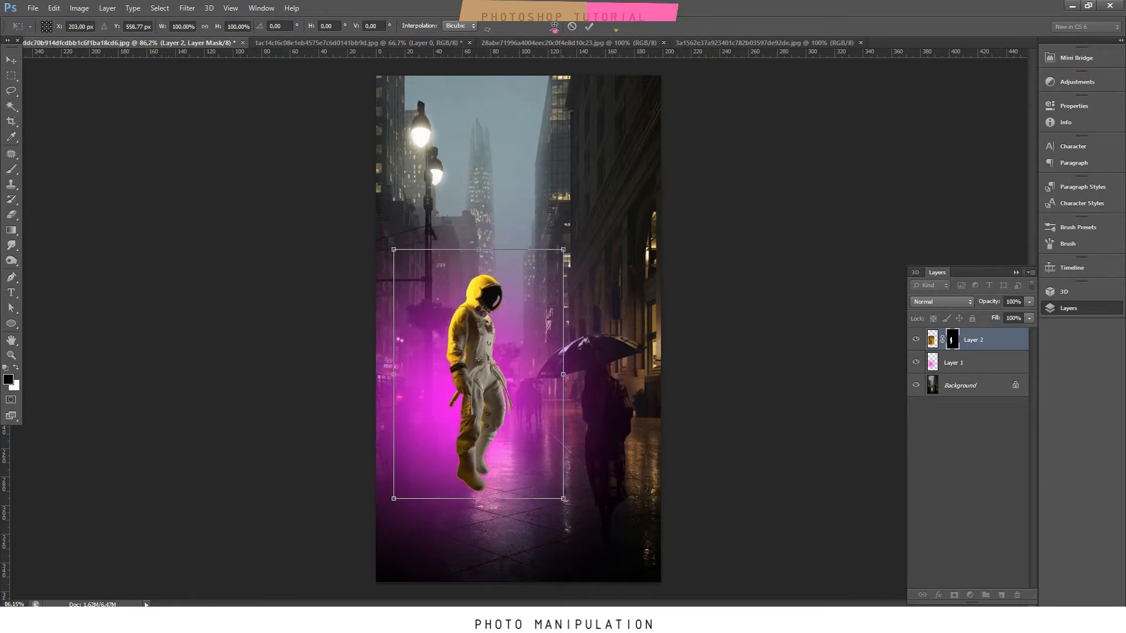
left_click_drag(563, 250, 552, 263)
left_click_drag(478, 337, 478, 333)
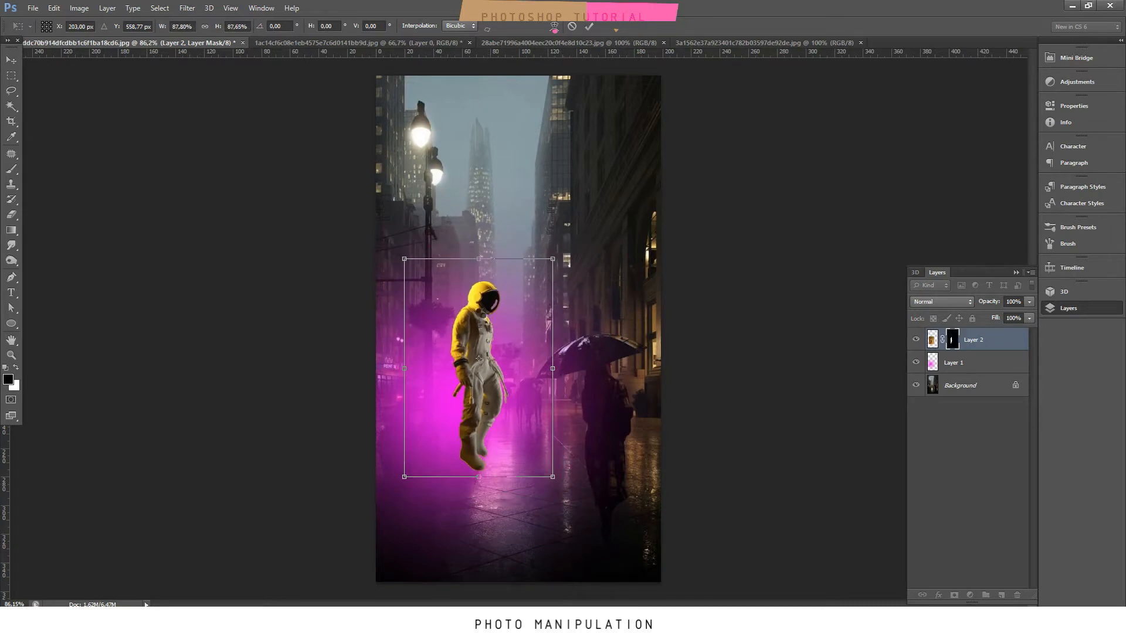
key("Return")
Add a Color Lookup adjustment using the 3Strip.look 3DLUT and clip it to the astronaut layer.
key("l")
left_click(971, 595)
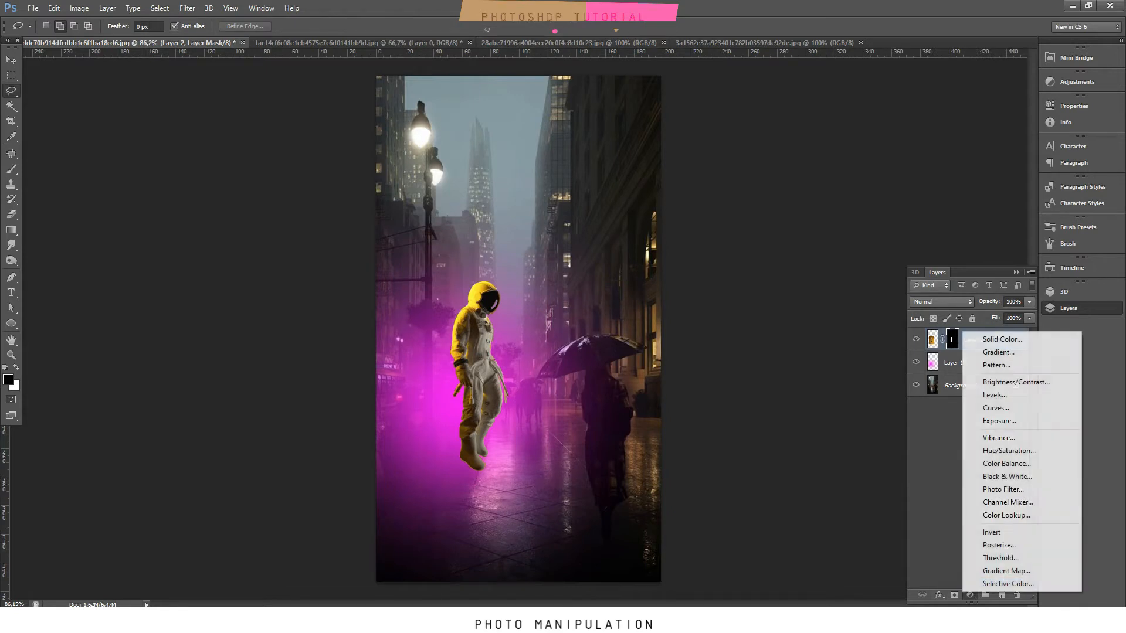
left_click(1006, 514)
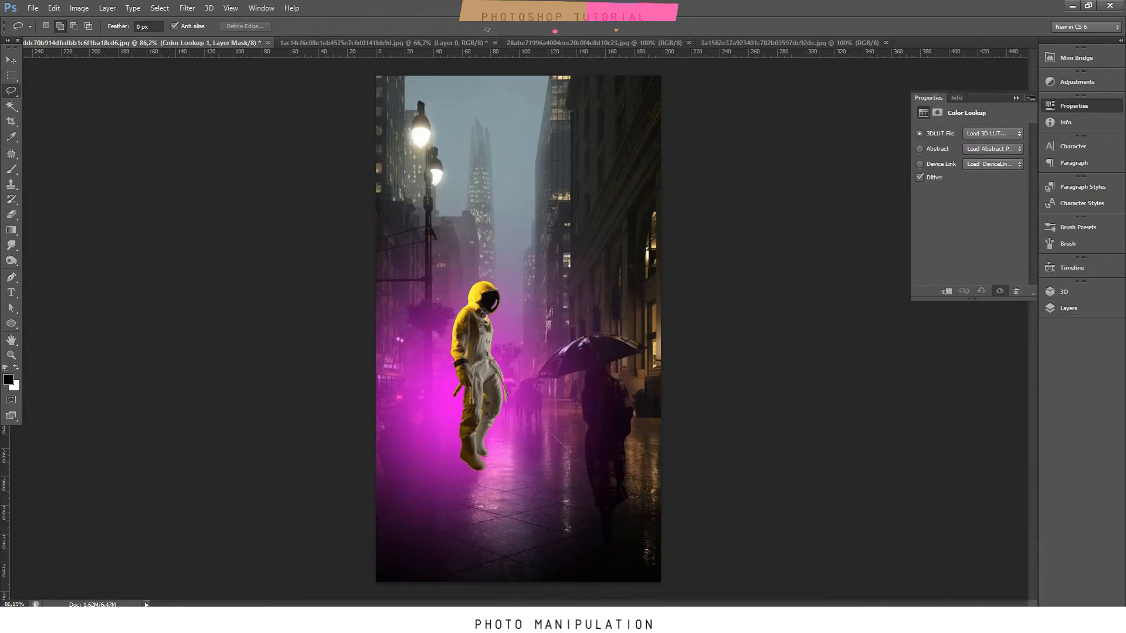
left_click(993, 133)
left_click(991, 190)
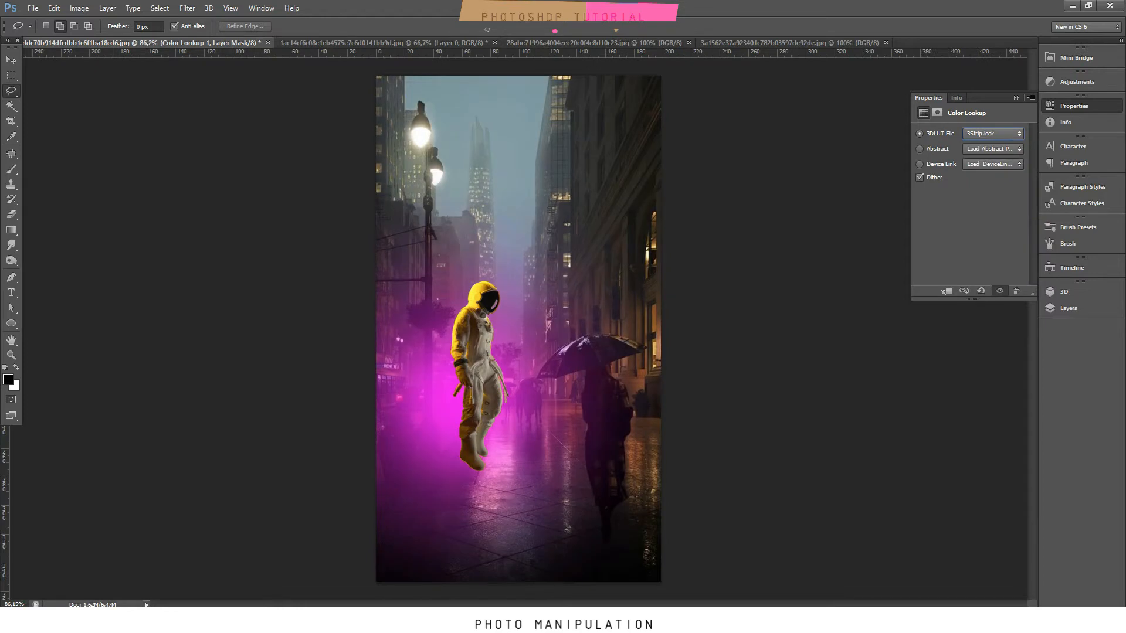
left_click(1068, 308)
key("ctrl+alt+g")
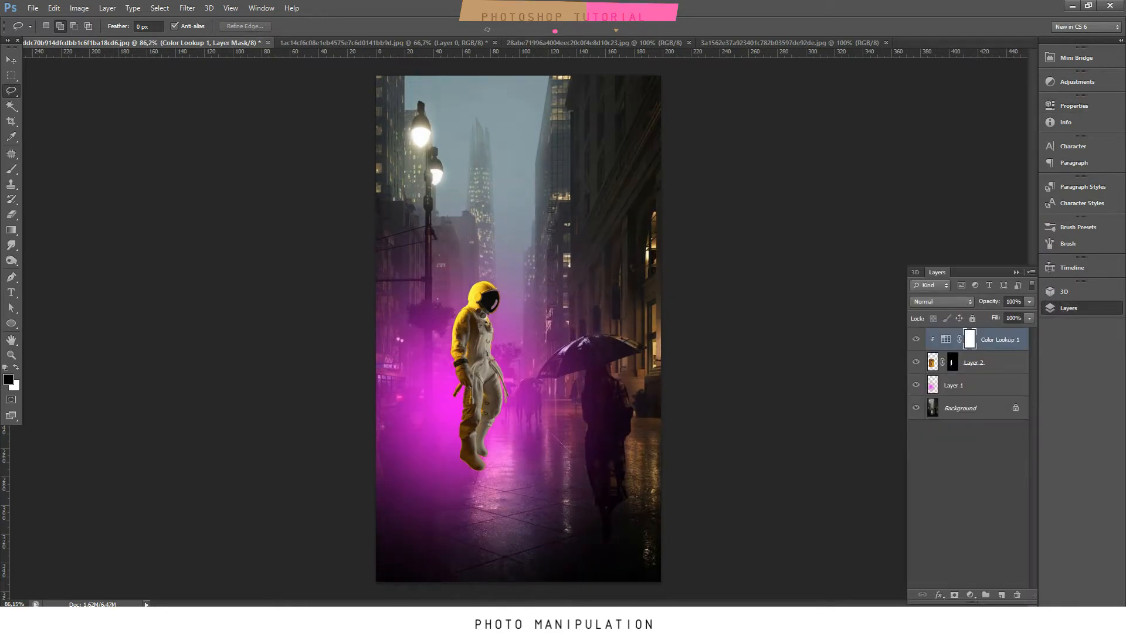
Add a Curves adjustment above the Color Lookup and set its RGB curve point to input 159, output 105.
left_click(970, 595)
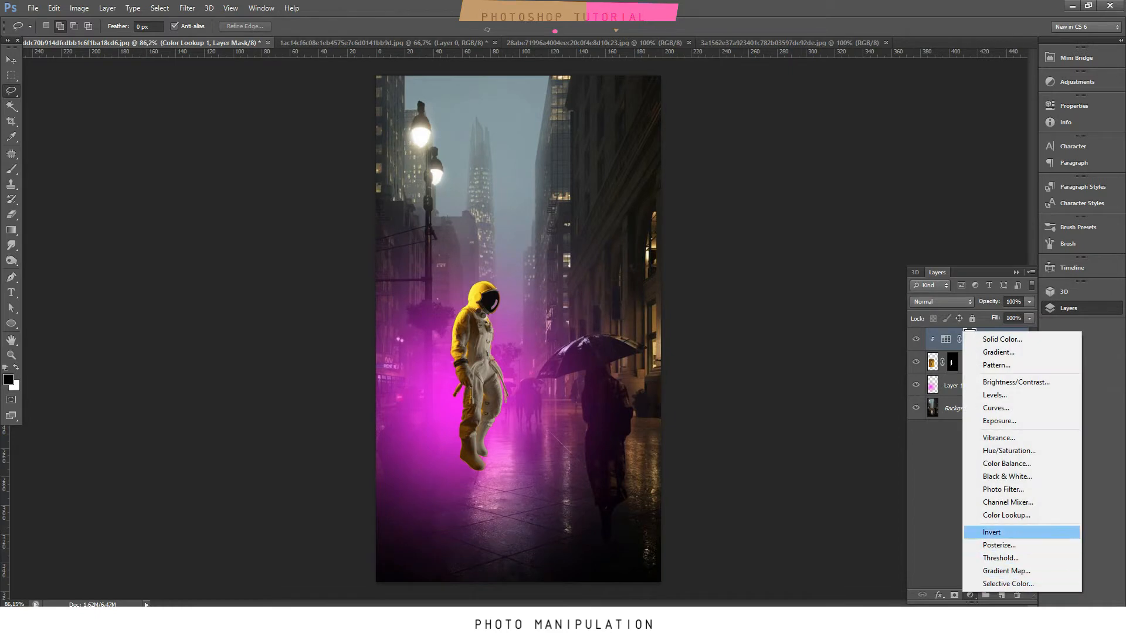
left_click(996, 407)
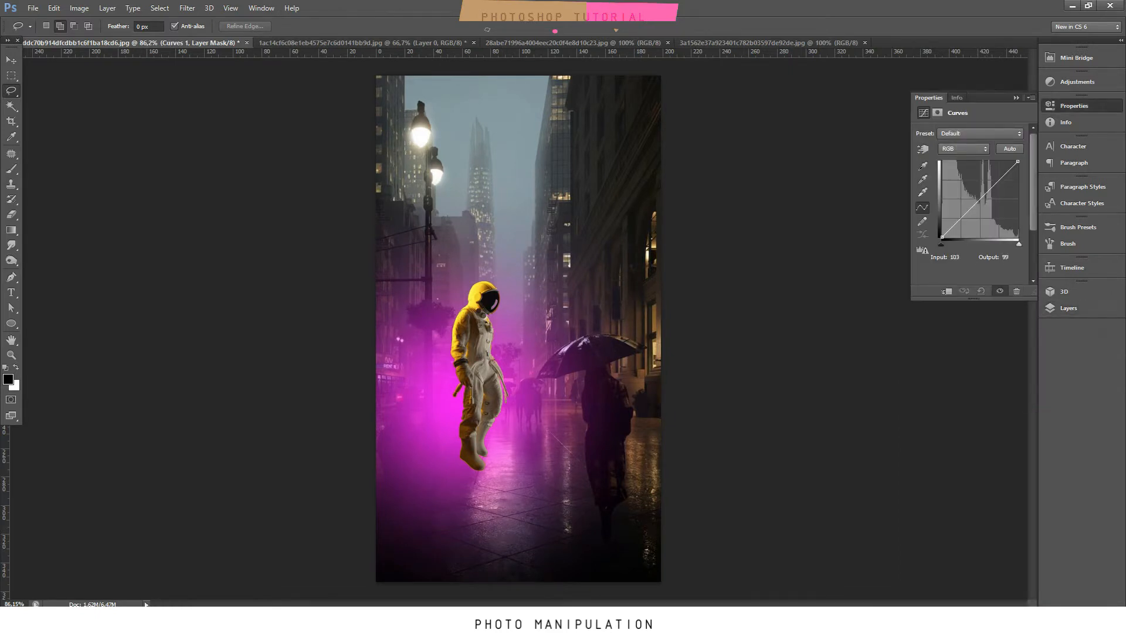
left_click_drag(976, 203, 976, 210)
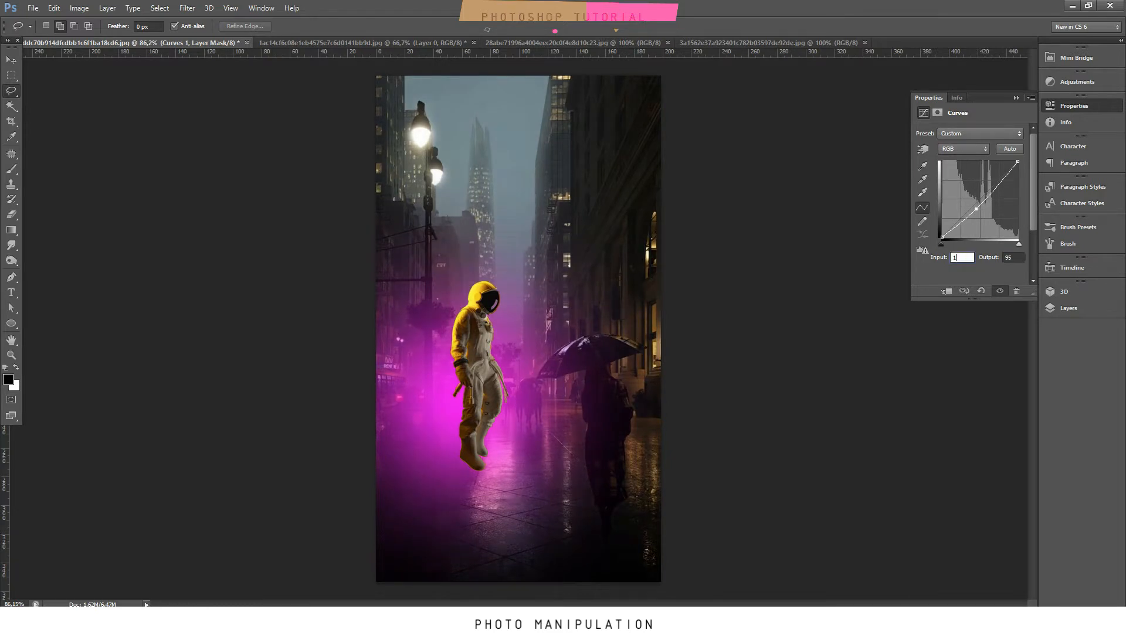
type("59")
key("Tab")
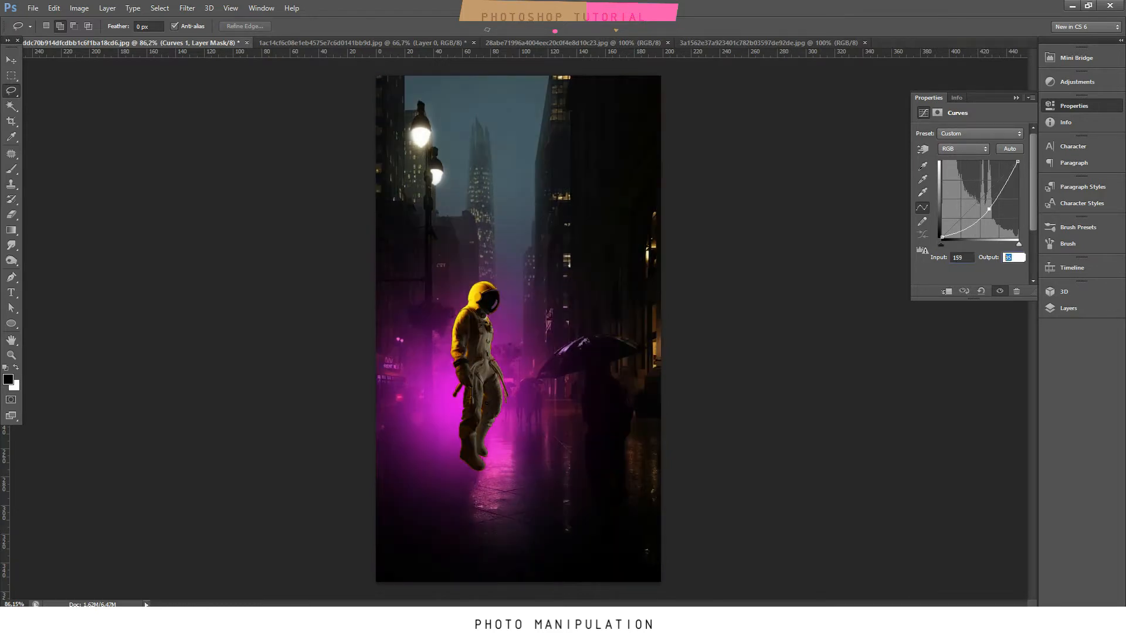
type("105")
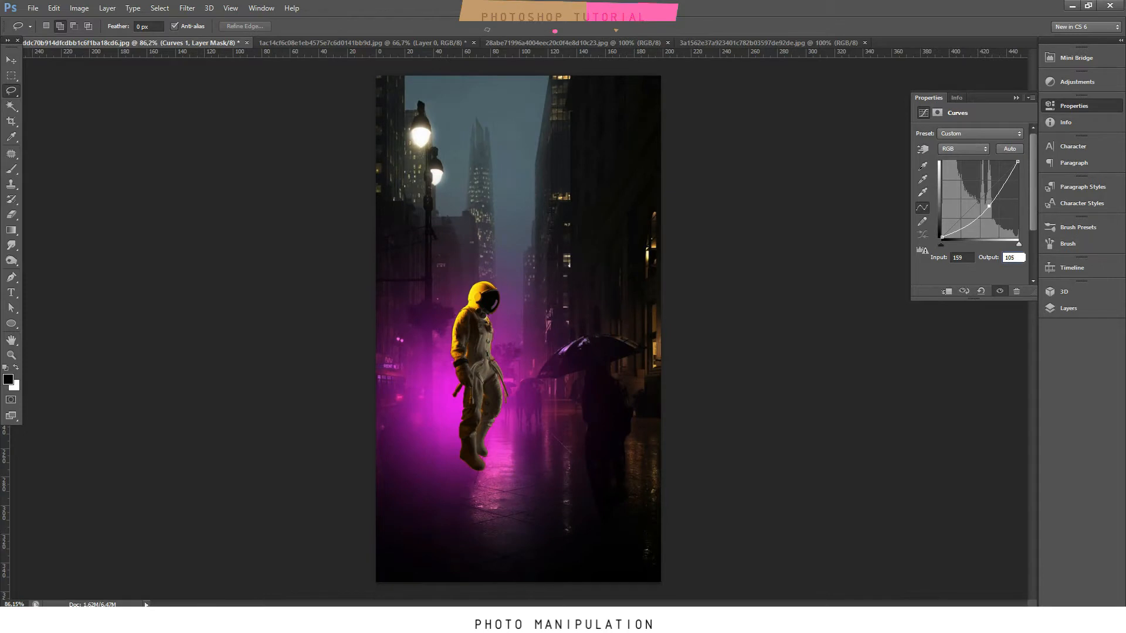
Clip the Curves adjustment to the astronaut layer and toggle its visibility to compare the darkening.
left_click(1068, 308)
left_click(915, 339)
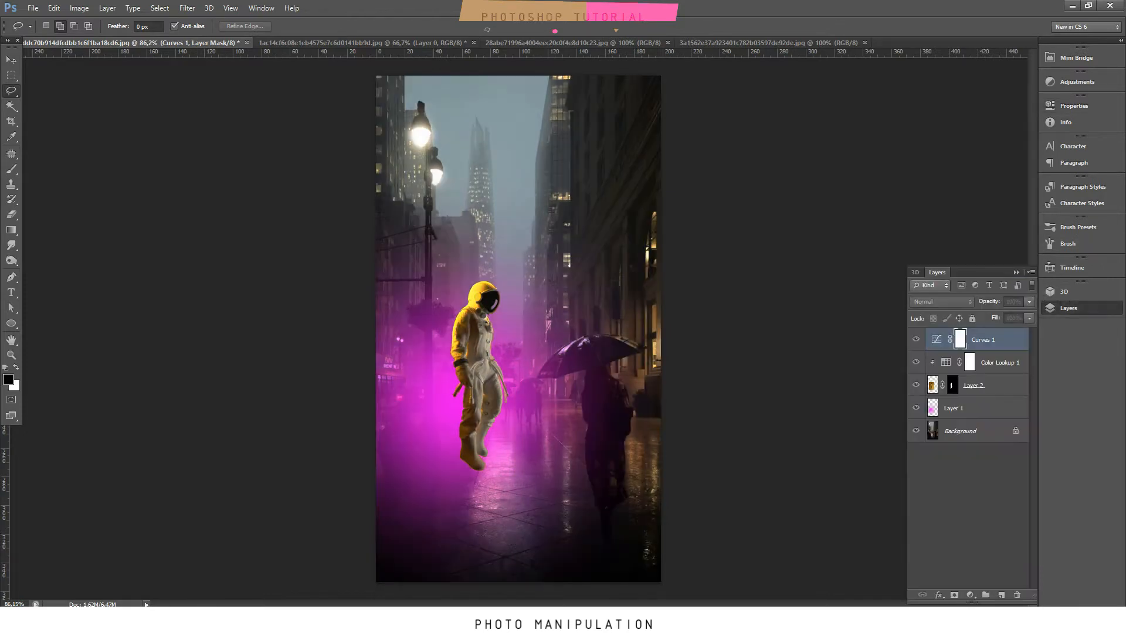
left_click(915, 339)
key("ctrl+alt+g")
left_click(916, 339)
left_click(916, 339)
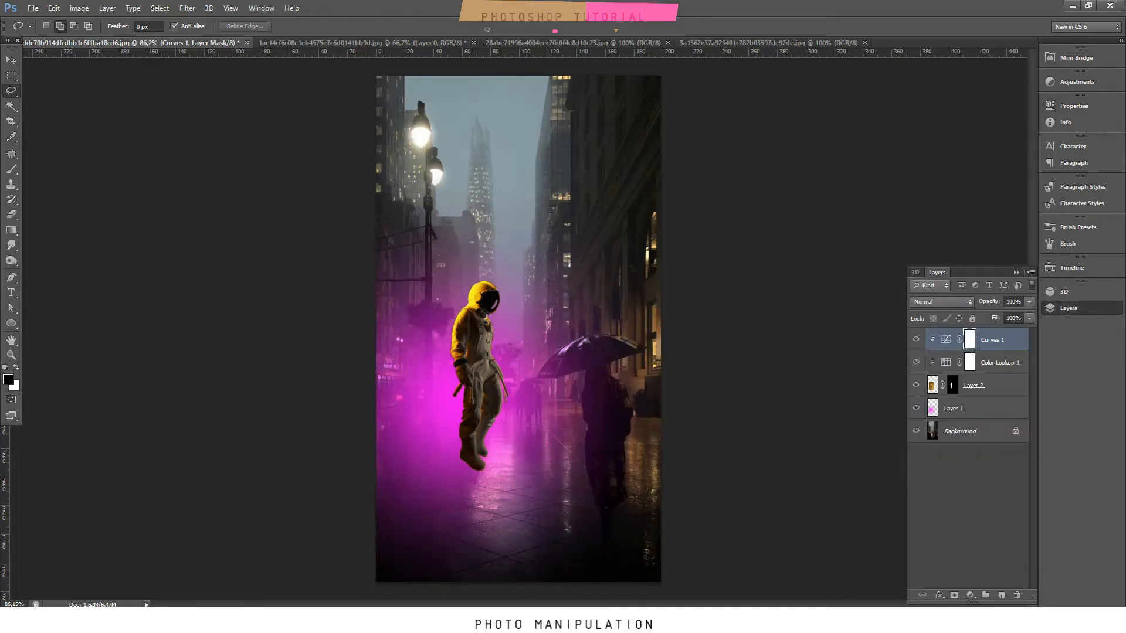
left_click(915, 339)
left_click(915, 339)
left_click(915, 339)
left_click(915, 339)
scroll(518, 329, "down", 2)
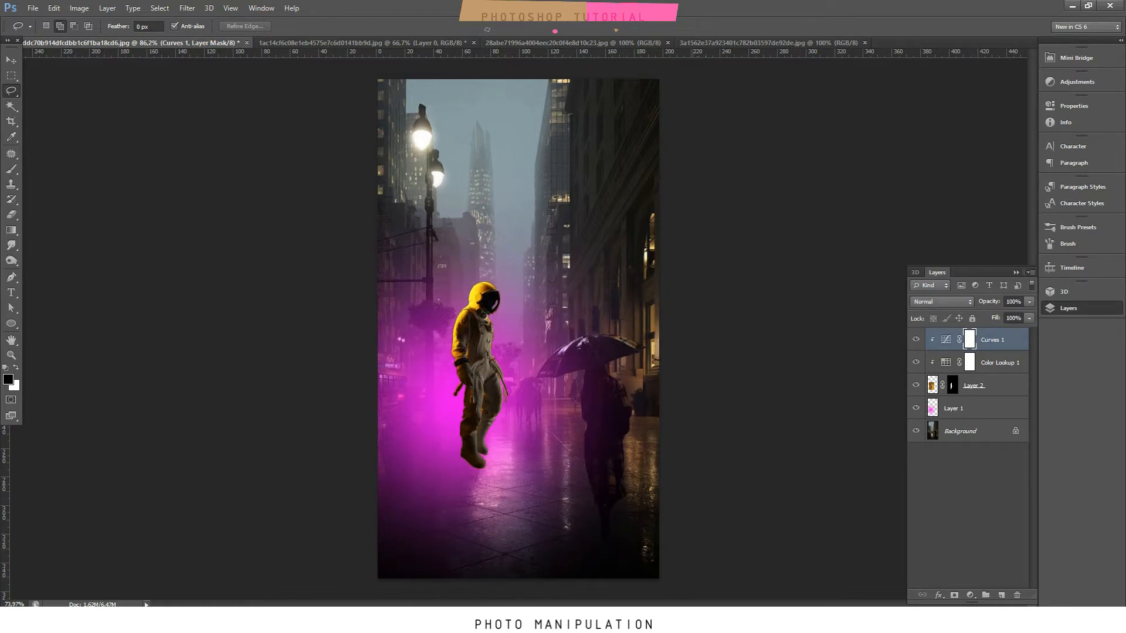
scroll(519, 328, "up", 3)
scroll(518, 328, "down", 2)
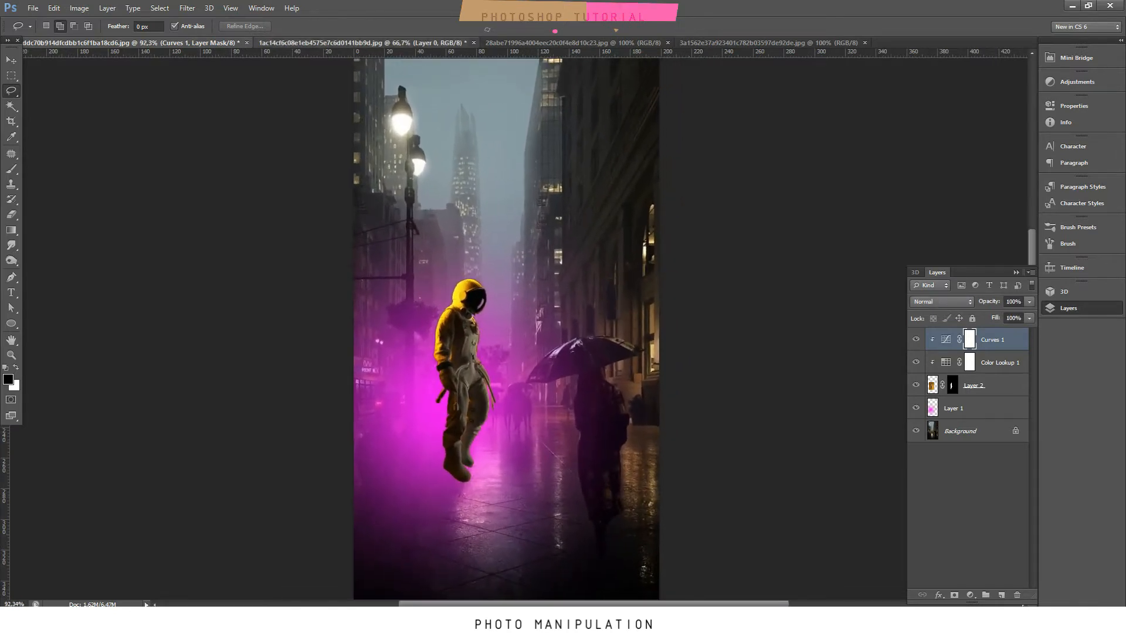
Unlock the background of the red light-streak image and bring it into the city street composition.
key("ctrl+Tab")
key("ctrl+Tab")
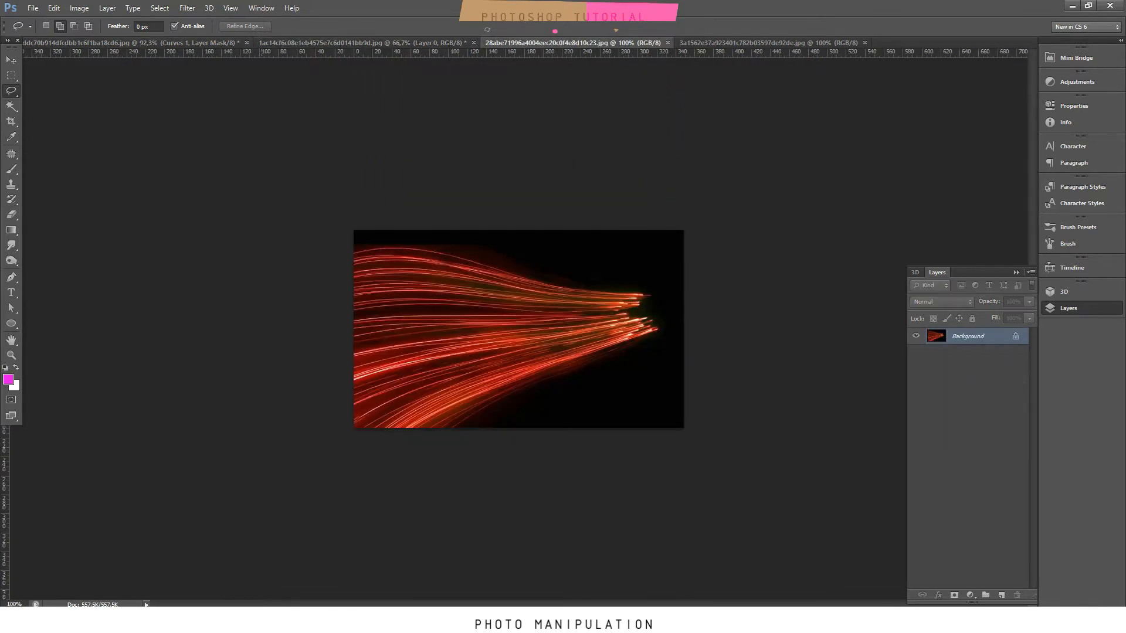
double_click(968, 336)
key("Return")
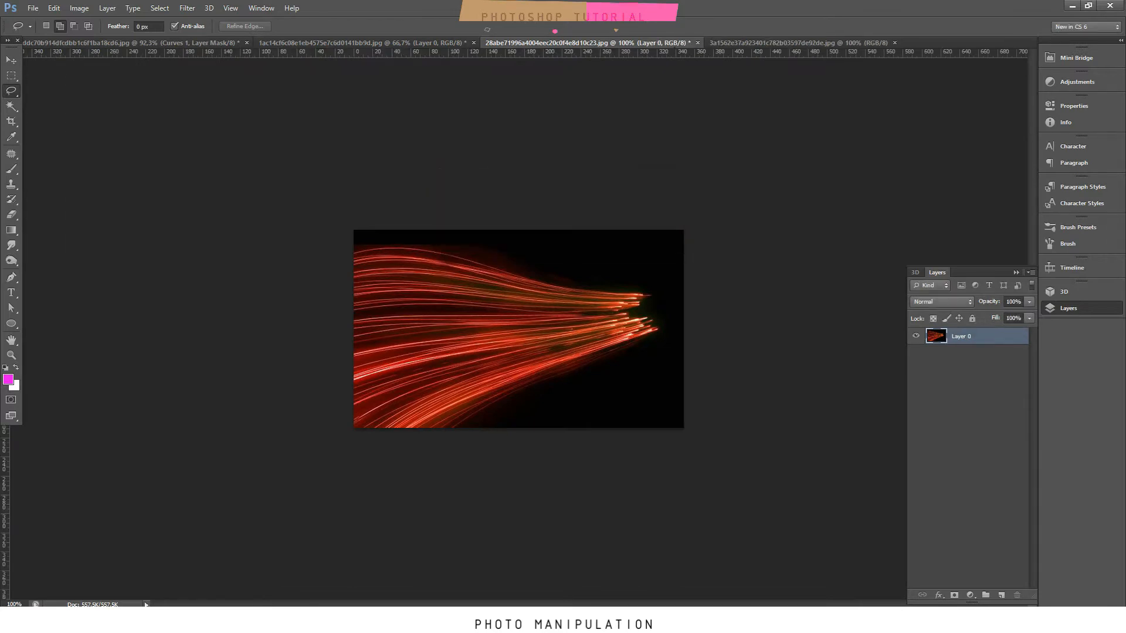
key("v")
mouse_move(496, 411)
left_mouse_down()
mouse_move(79, 43)
mouse_move(362, 434)
left_mouse_up()
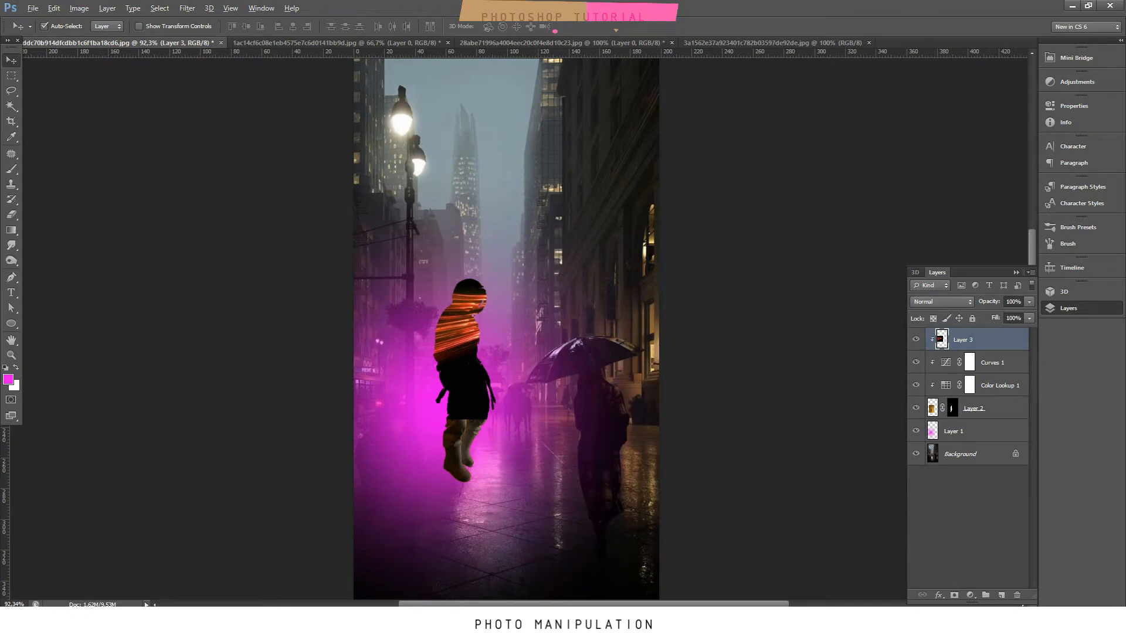
Release the light-streak layer's clipping, then rotate it 19.63°, scale it to 105.29% and place it behind the astronaut's back.
key("ctrl+alt+g")
key("ctrl+t")
left_click_drag(491, 312, 404, 311)
left_click_drag(507, 220, 568, 296)
left_click_drag(387, 295, 422, 289)
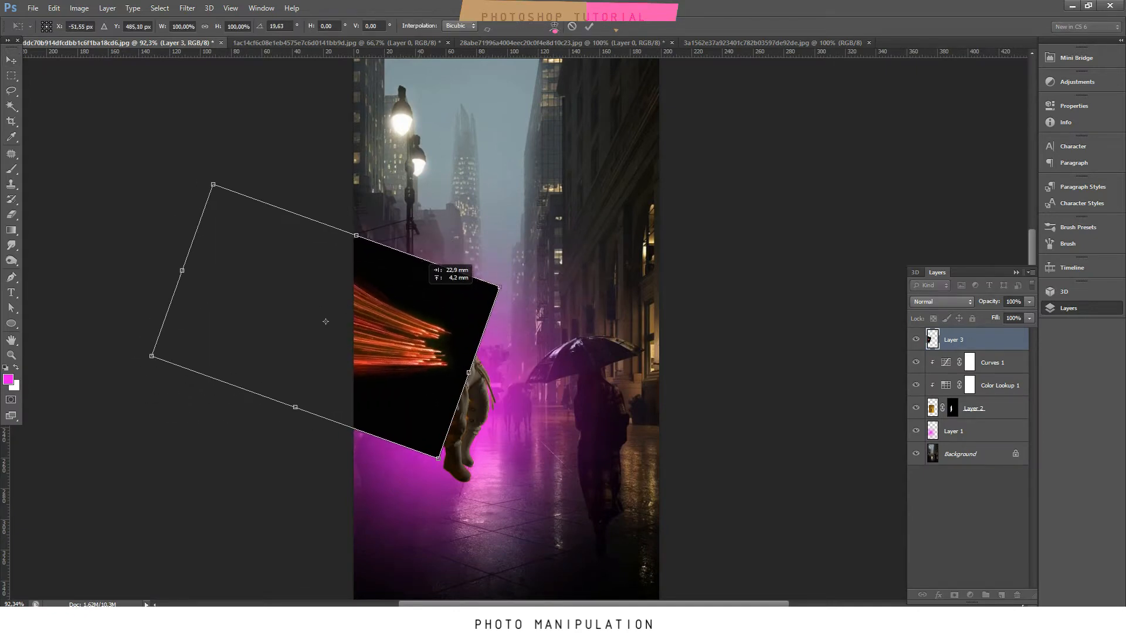
left_click_drag(213, 184, 207, 176)
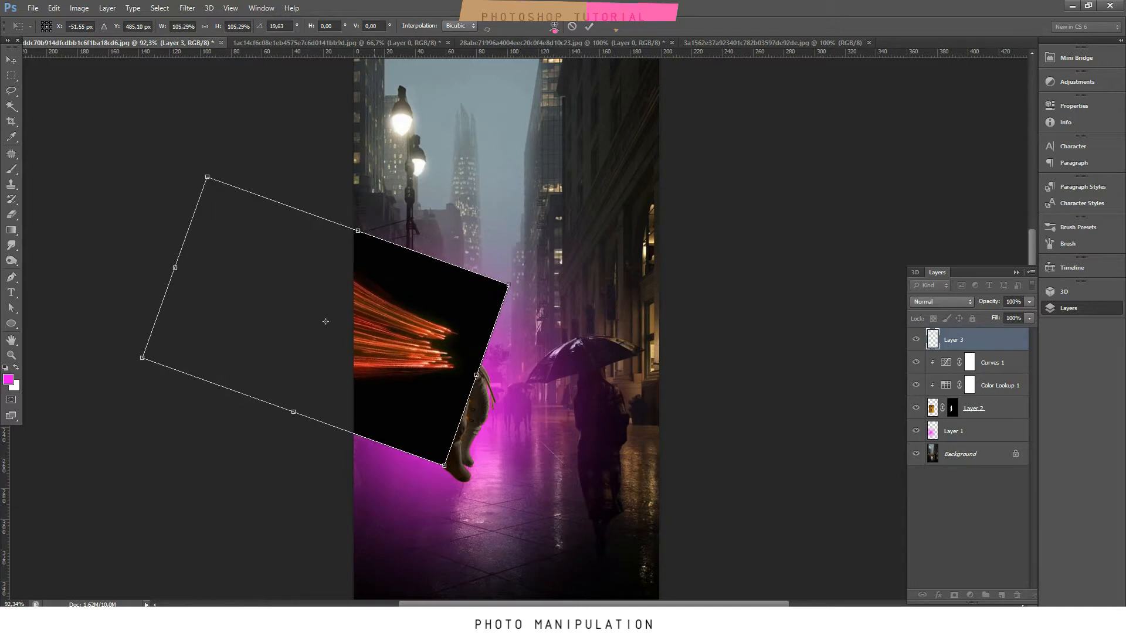
left_click(589, 26)
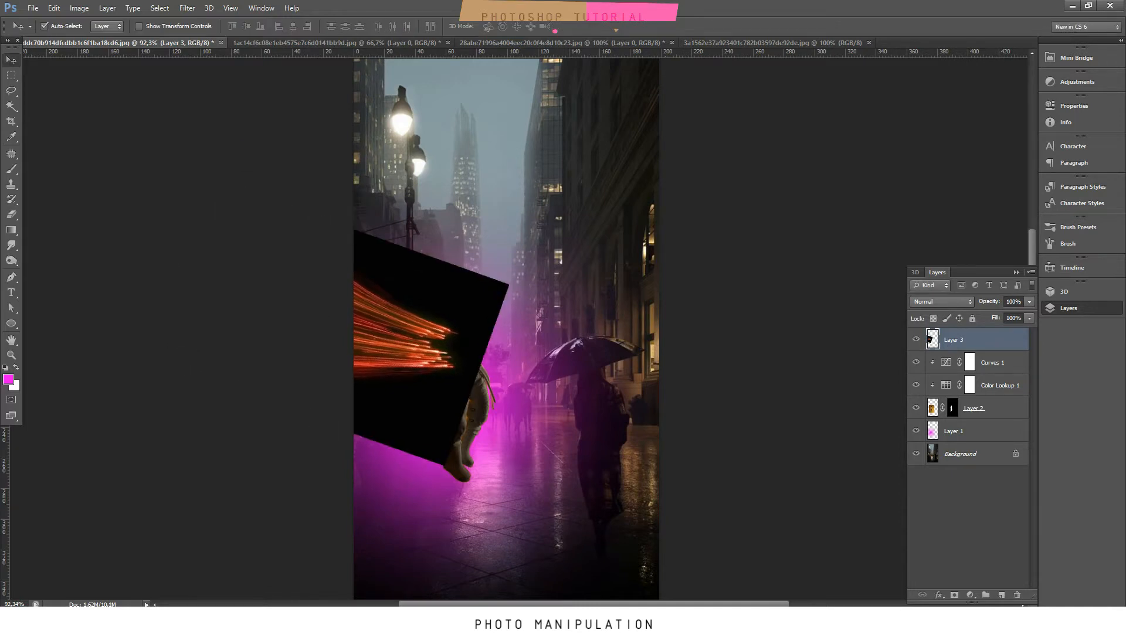
Set the light-streak layer's blend mode to Lighten and place it directly beneath the astronaut layer.
left_click(940, 302)
left_click(929, 343)
key("Down")
key("Down")
key("Down")
key("Down")
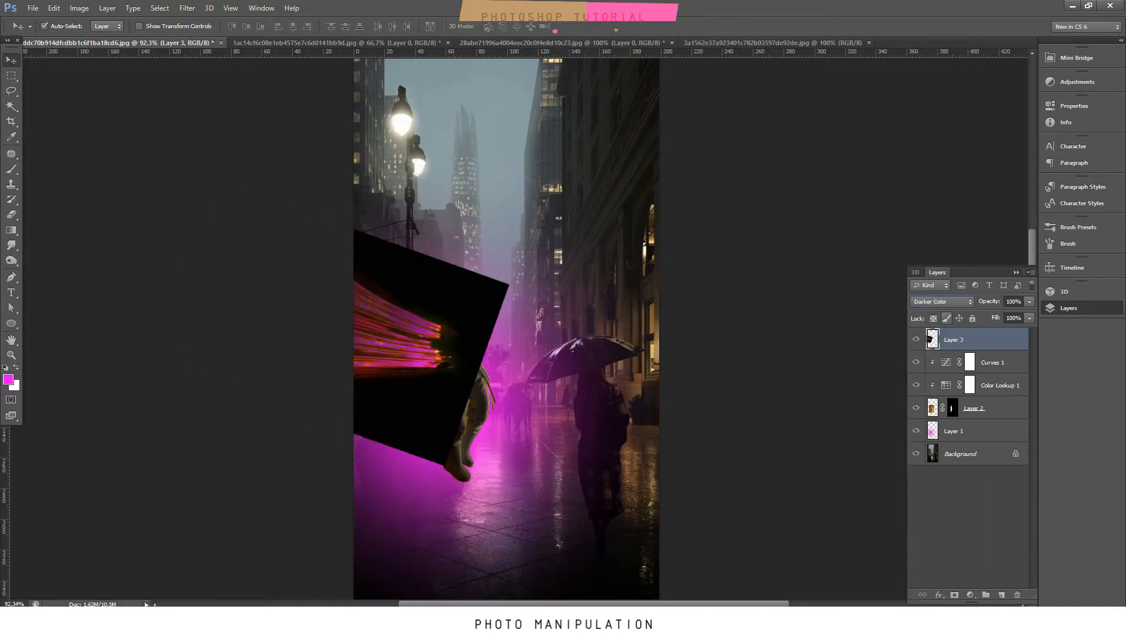
left_click_drag(954, 340, 958, 419)
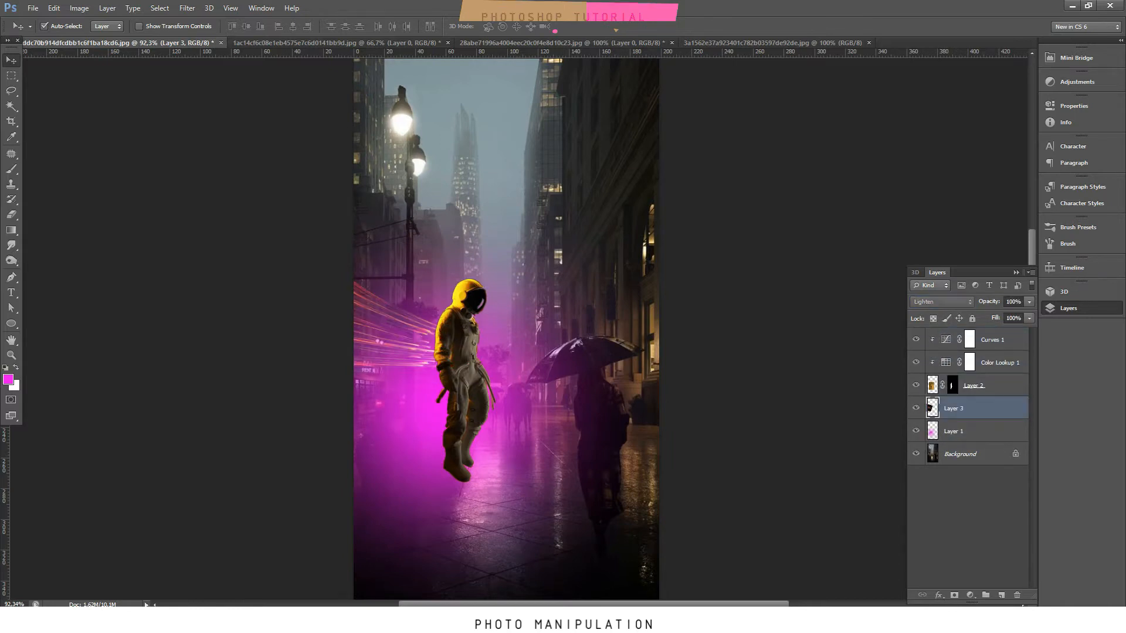
Shift the light streaks slightly toward the astronaut, duplicate their layer and select the lower one.
key("ctrl+t")
left_click_drag(324, 321, 341, 321)
key("Return")
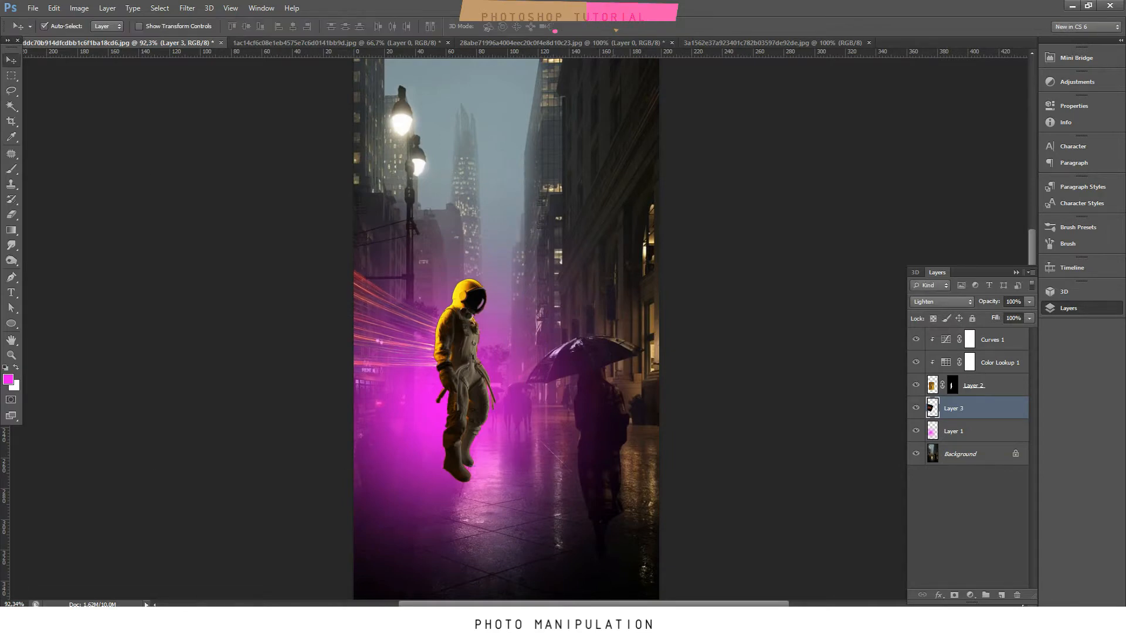
key("ctrl+j")
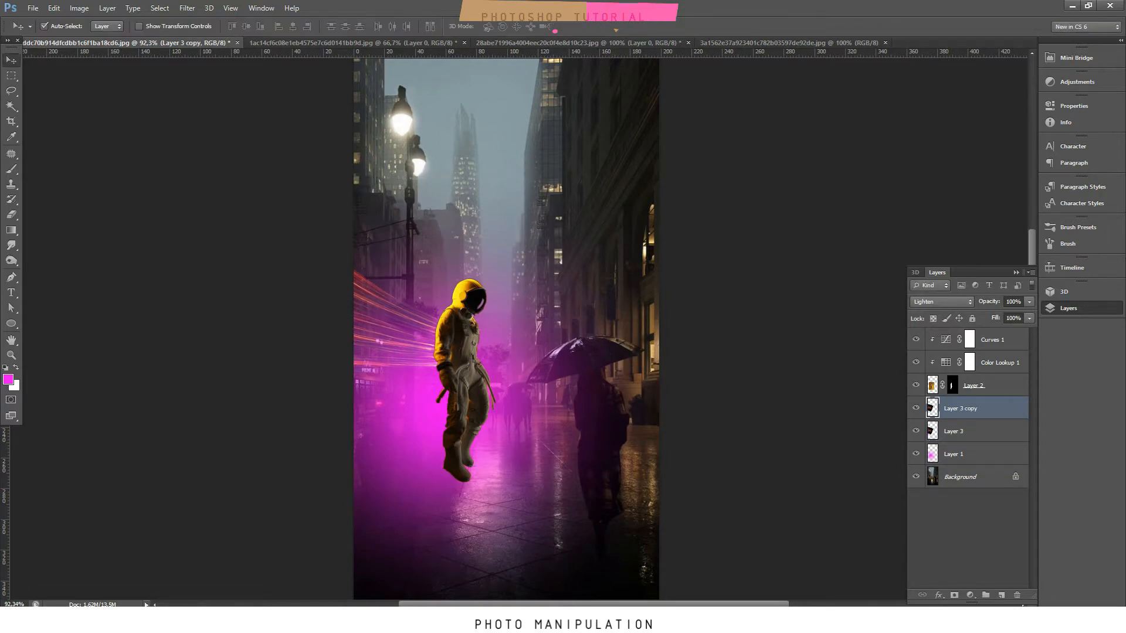
left_click(975, 431)
left_click(186, 7)
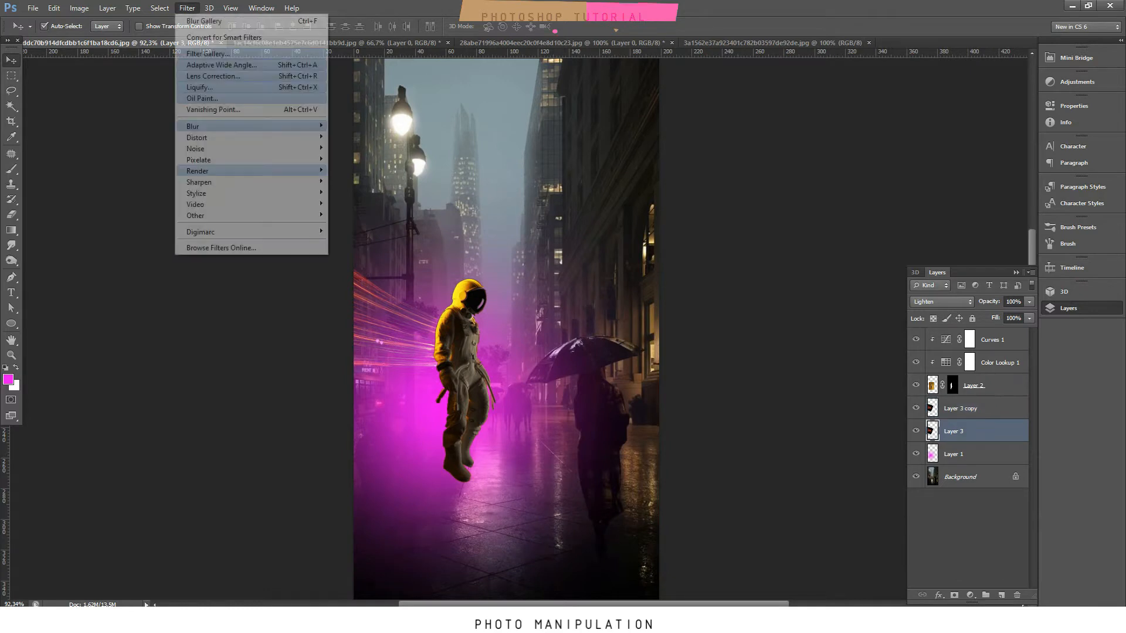
mouse_move(248, 126)
left_click(360, 209)
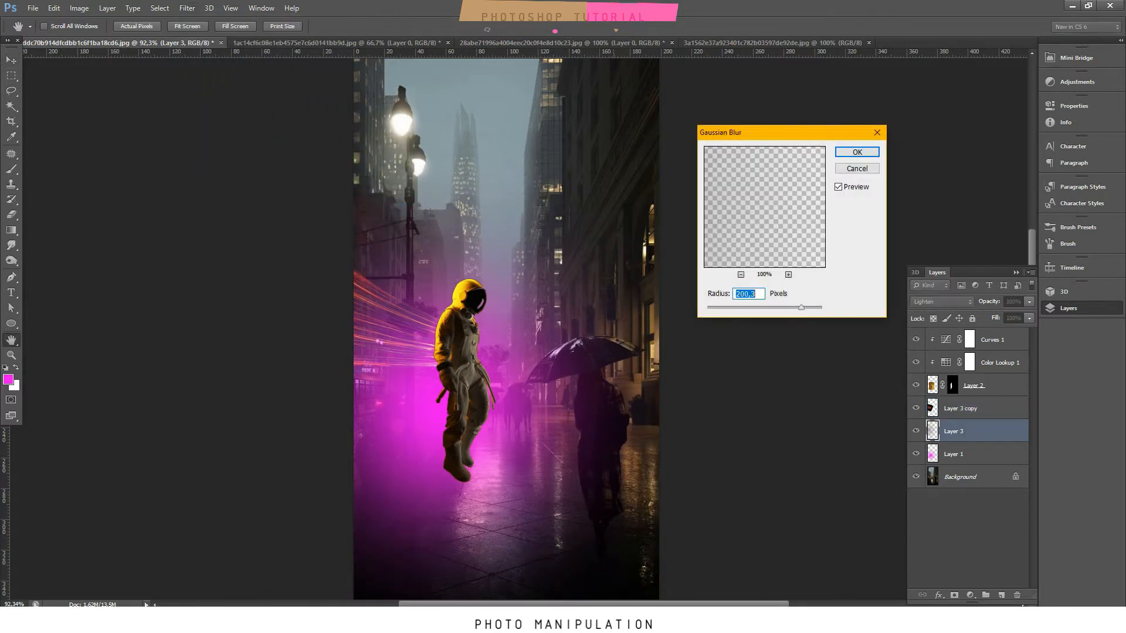
key("Return")
Apply a Motion Blur with angle 4° and distance 47 pixels to the lower light-streak layer and compare its visibility.
left_click(186, 8)
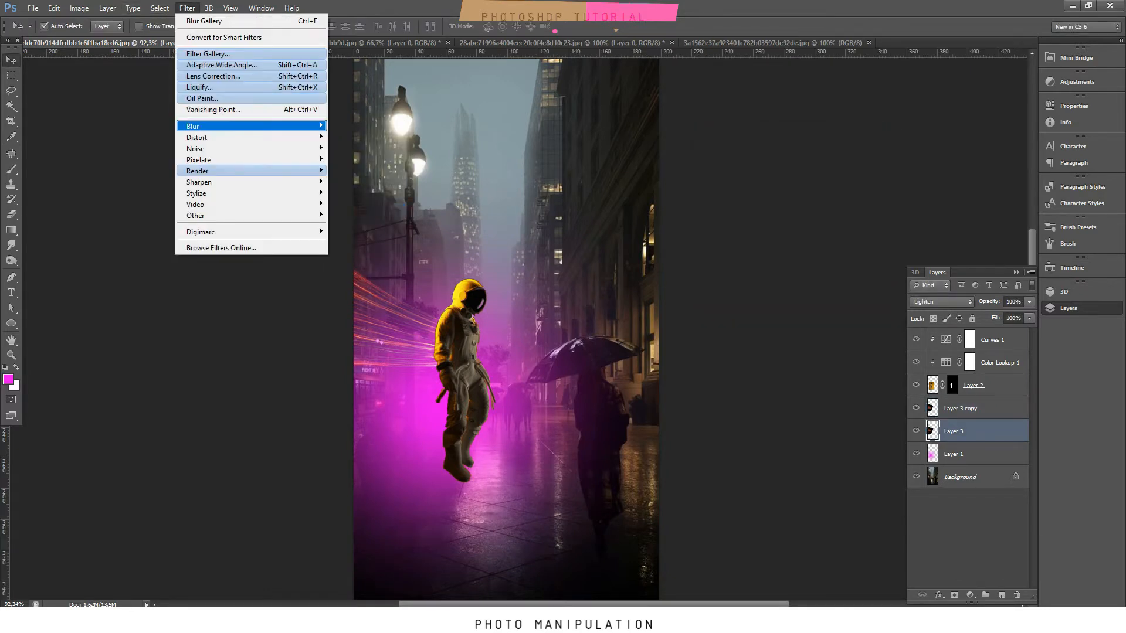
left_click(358, 231)
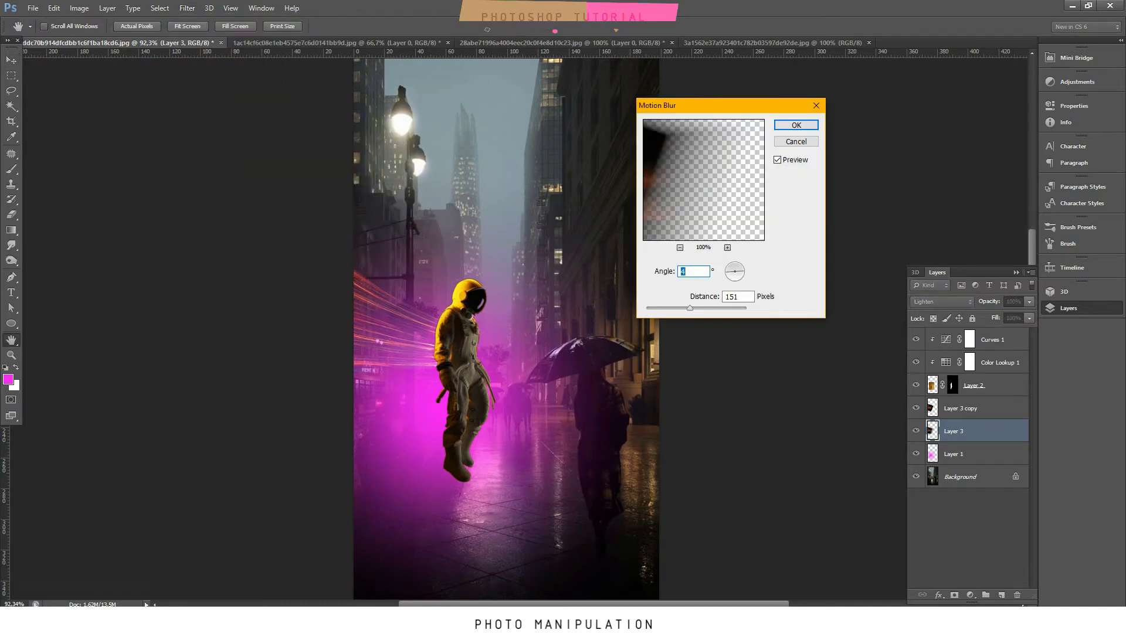
key("Tab")
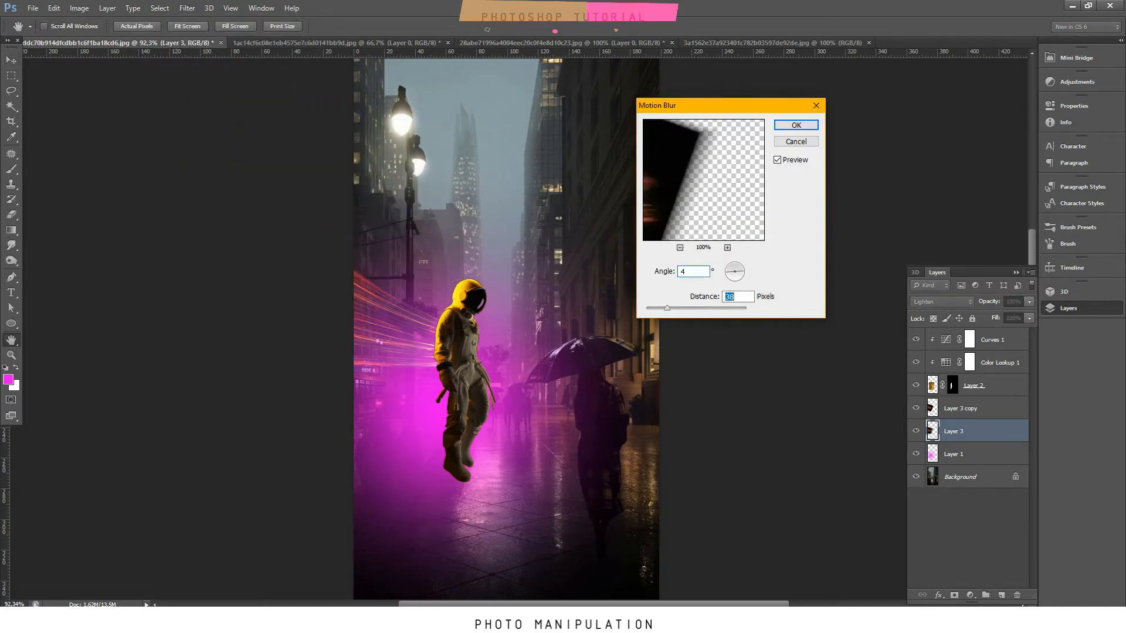
type("47")
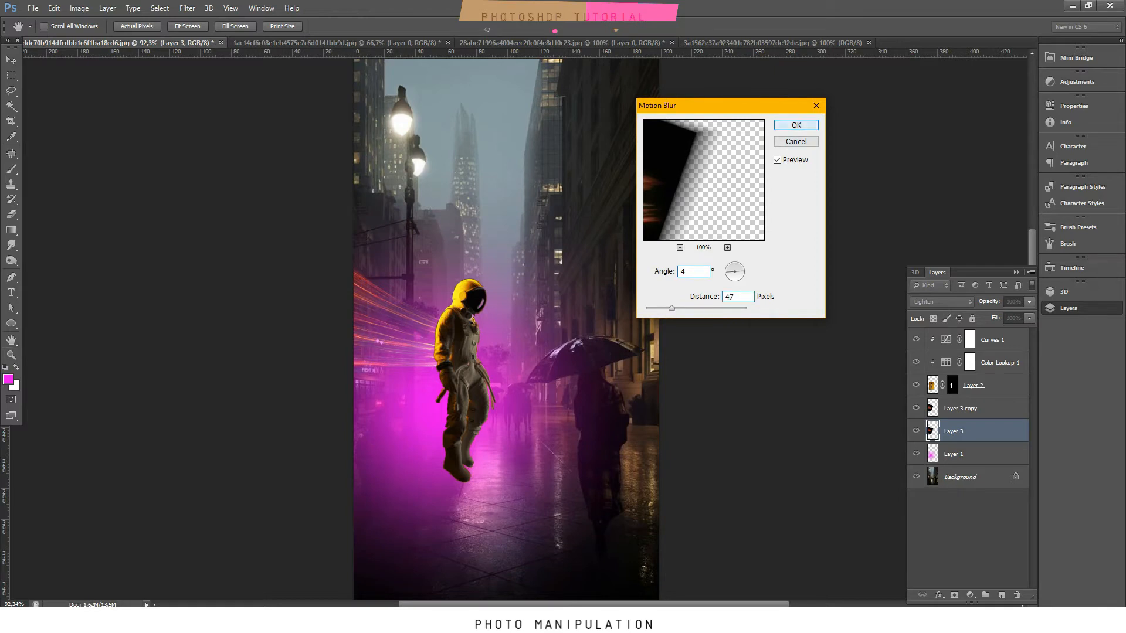
left_click(796, 125)
left_click(915, 431)
left_click(916, 431)
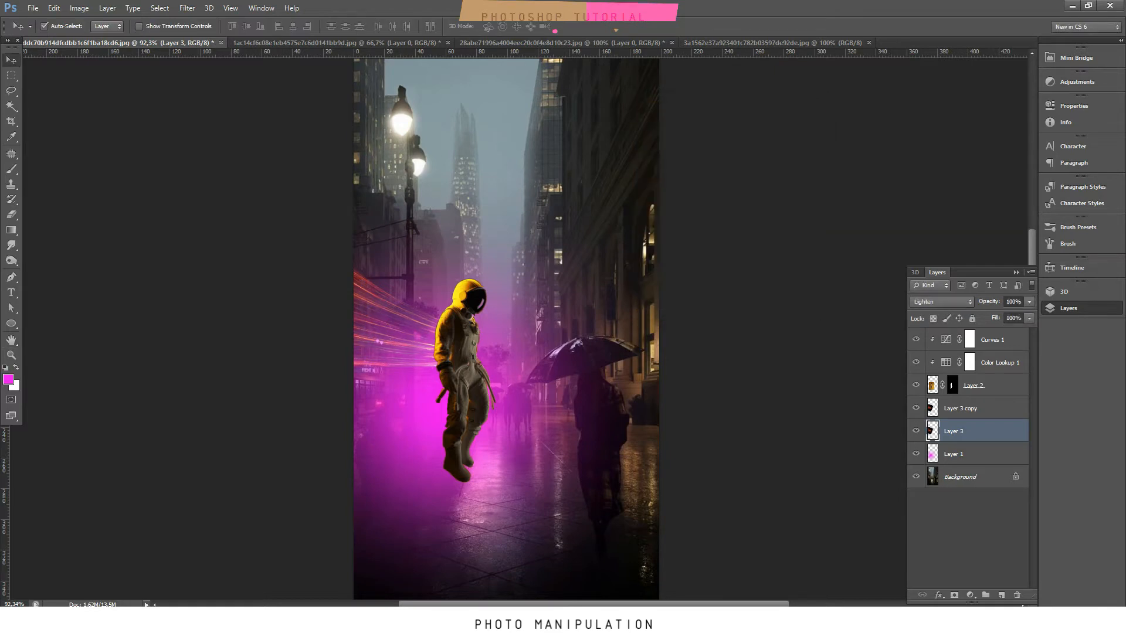
Add a Hue/Saturation adjustment above the Curves layer with Hue at -10 and compare the image with and without it.
scroll(504, 329, "up", 1, "alt")
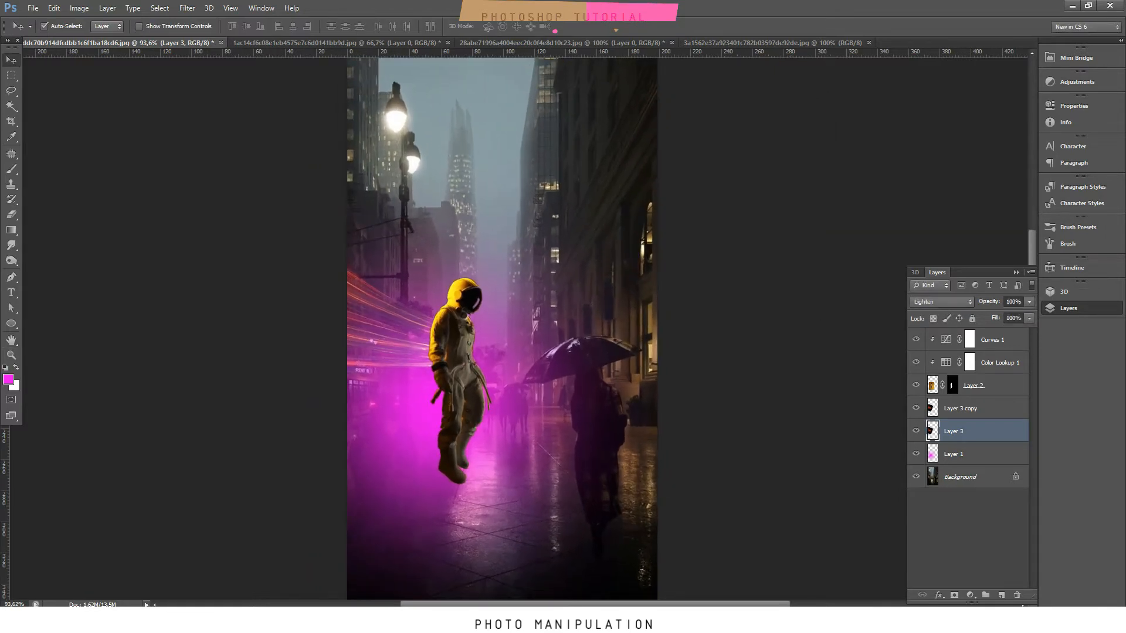
left_click(997, 339)
left_click(970, 595)
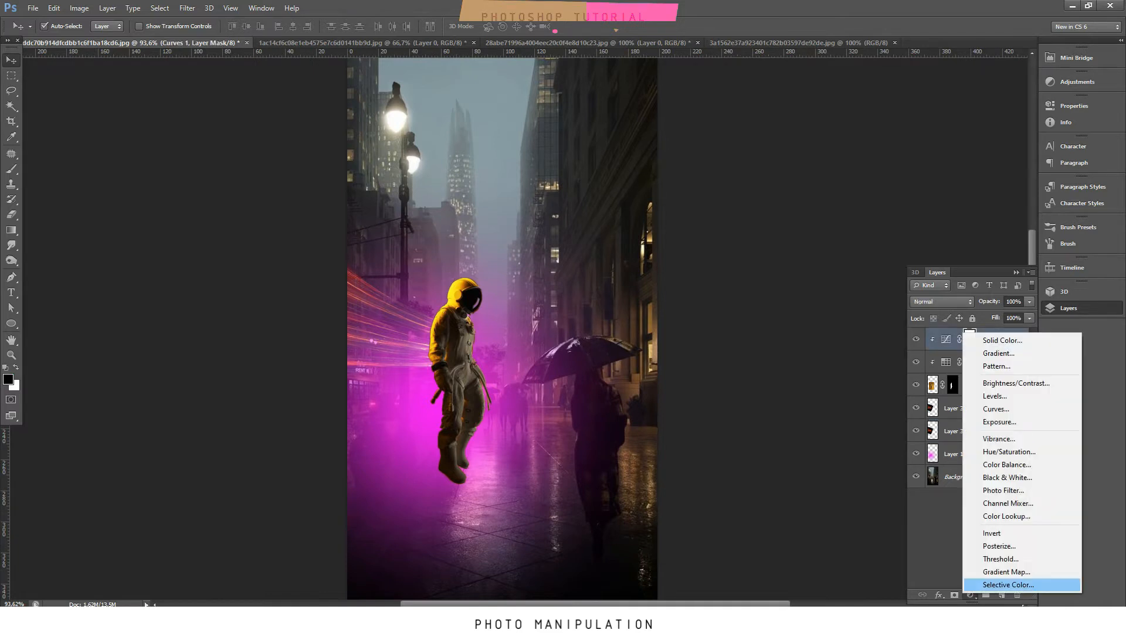
left_click(997, 452)
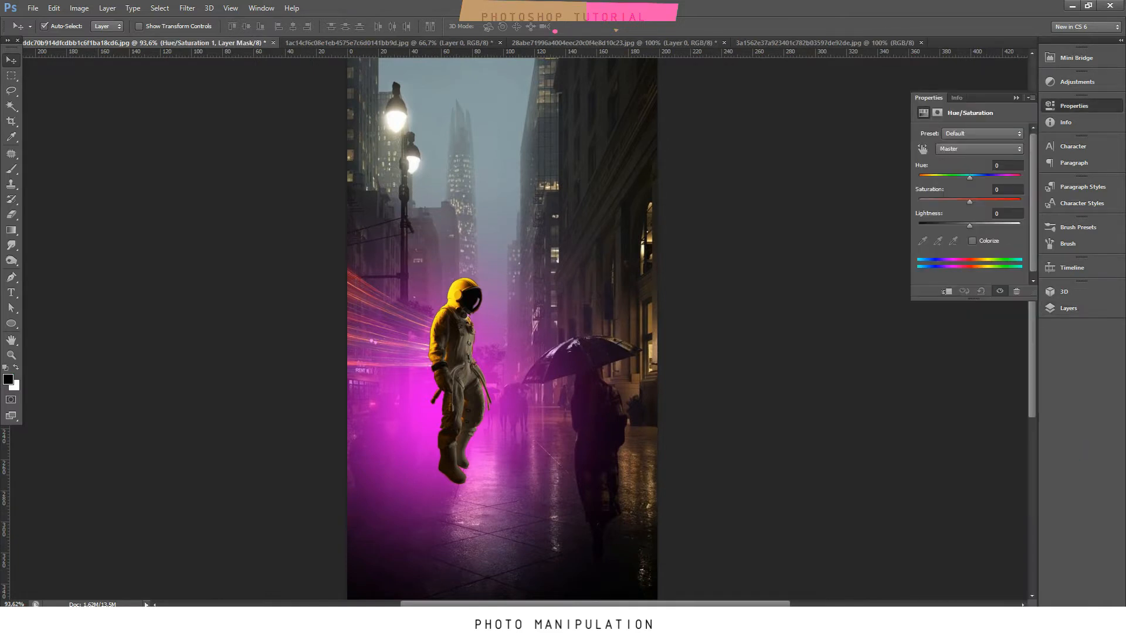
left_click_drag(969, 177, 962, 176)
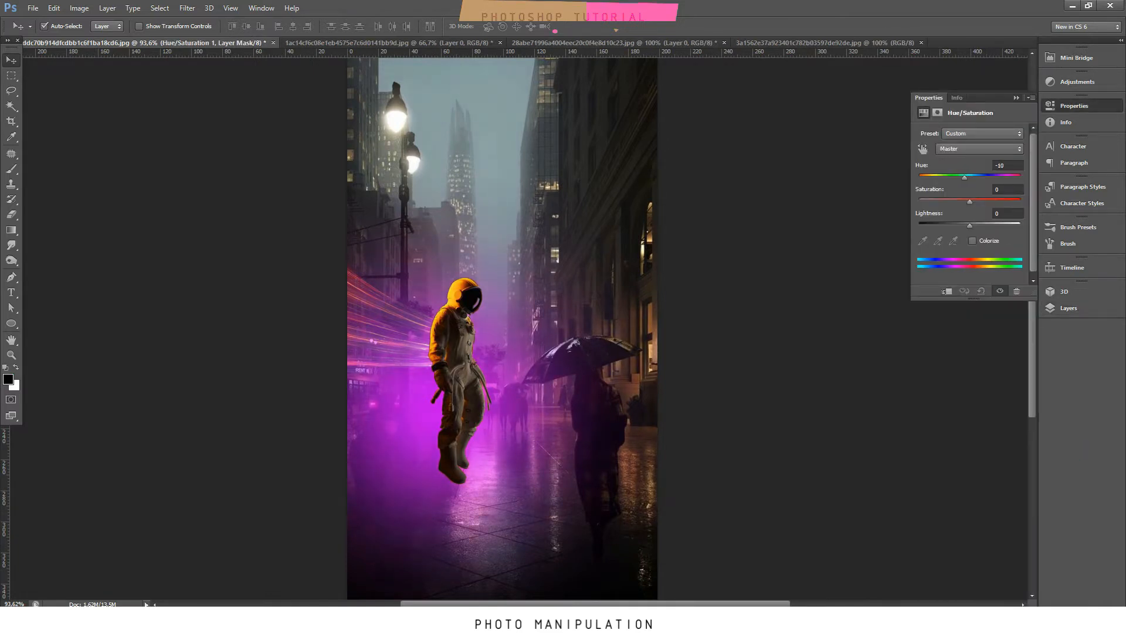
left_click(1069, 308)
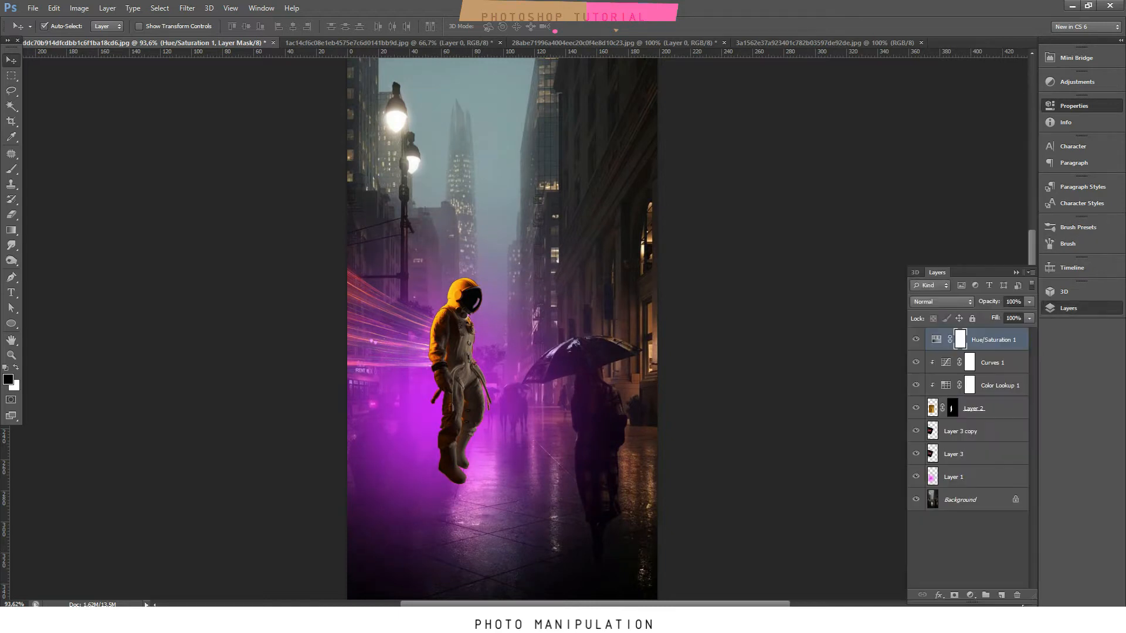
left_click(915, 339)
left_click(916, 339)
left_click(915, 340)
left_click(915, 340)
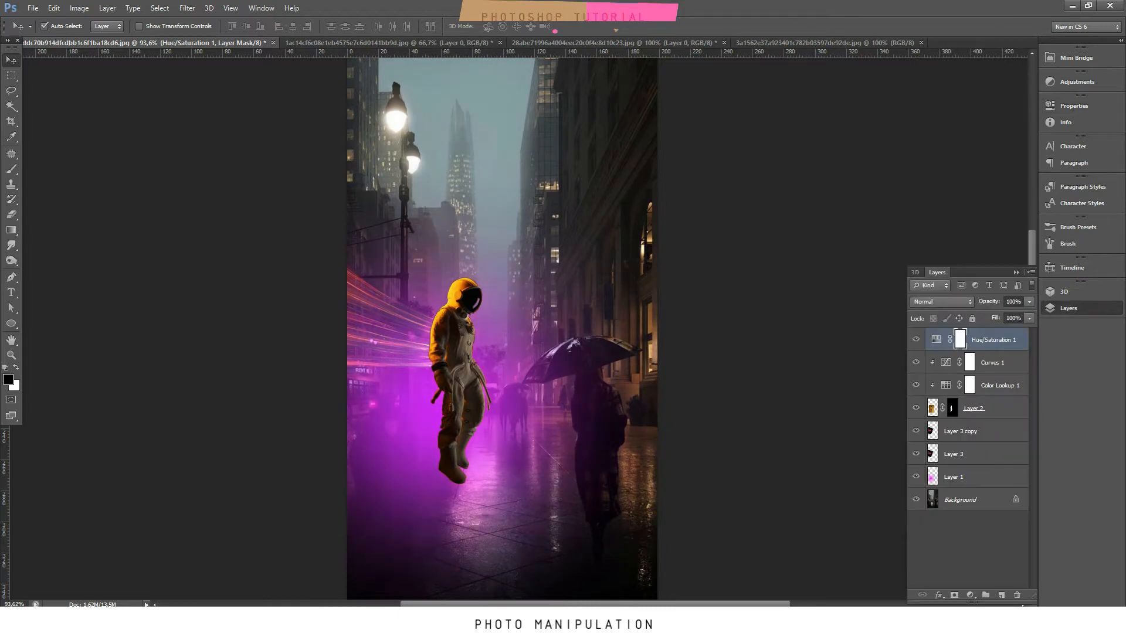
On a new layer above Hue/Saturation, prepare a soft black brush with 0% hardness and 40% roundness.
scroll(519, 328, "down", 1)
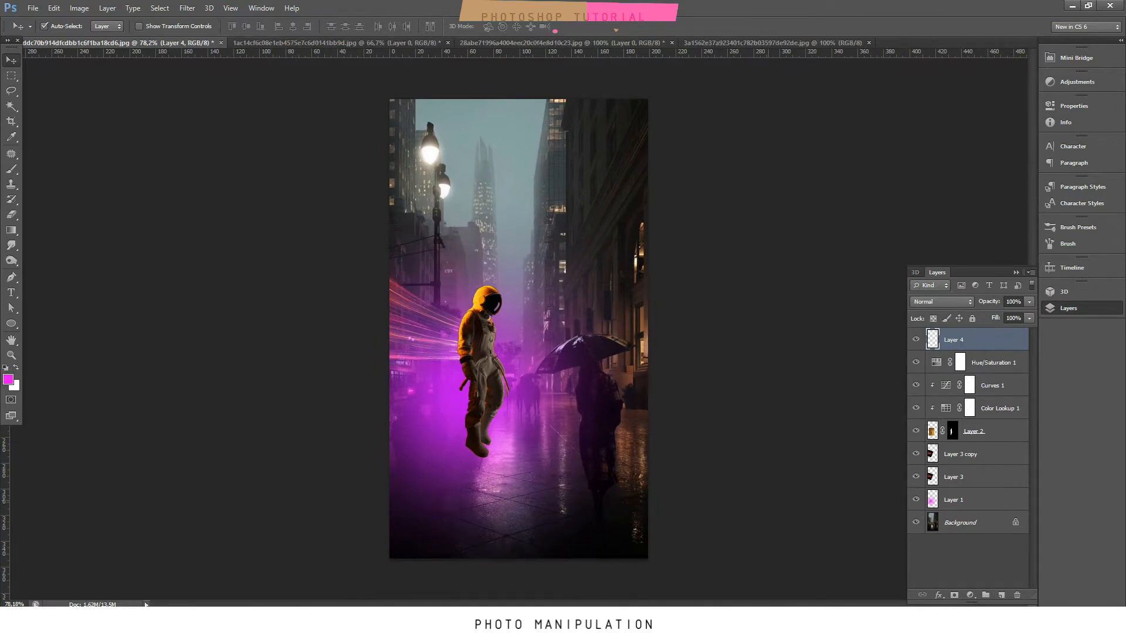
key("b")
right_click(503, 460, "alt")
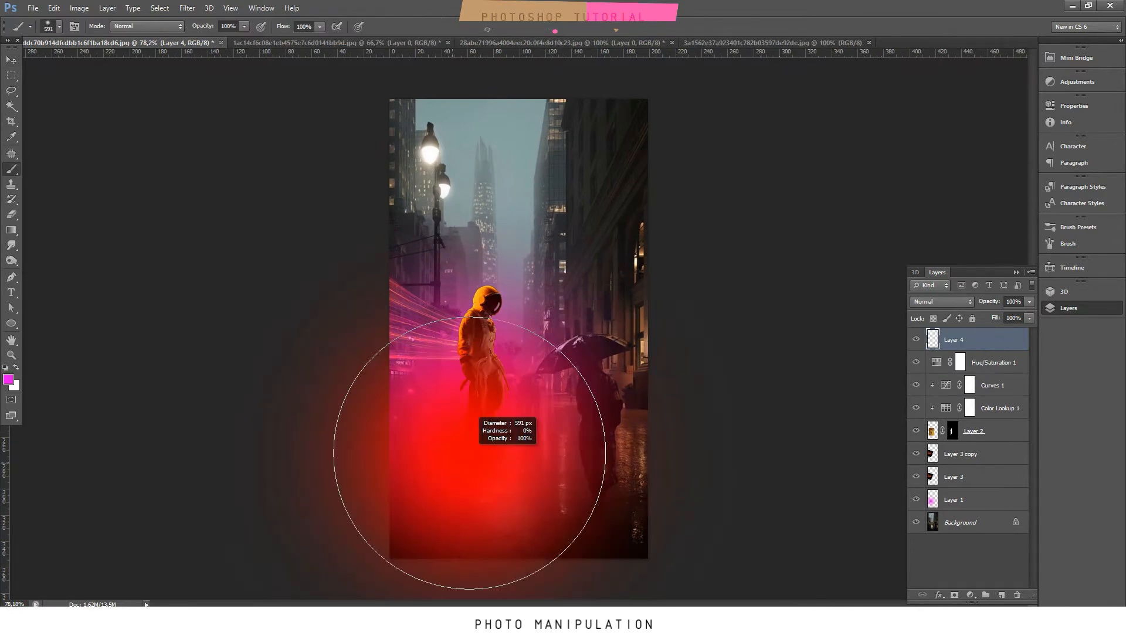
right_click(481, 470, "alt")
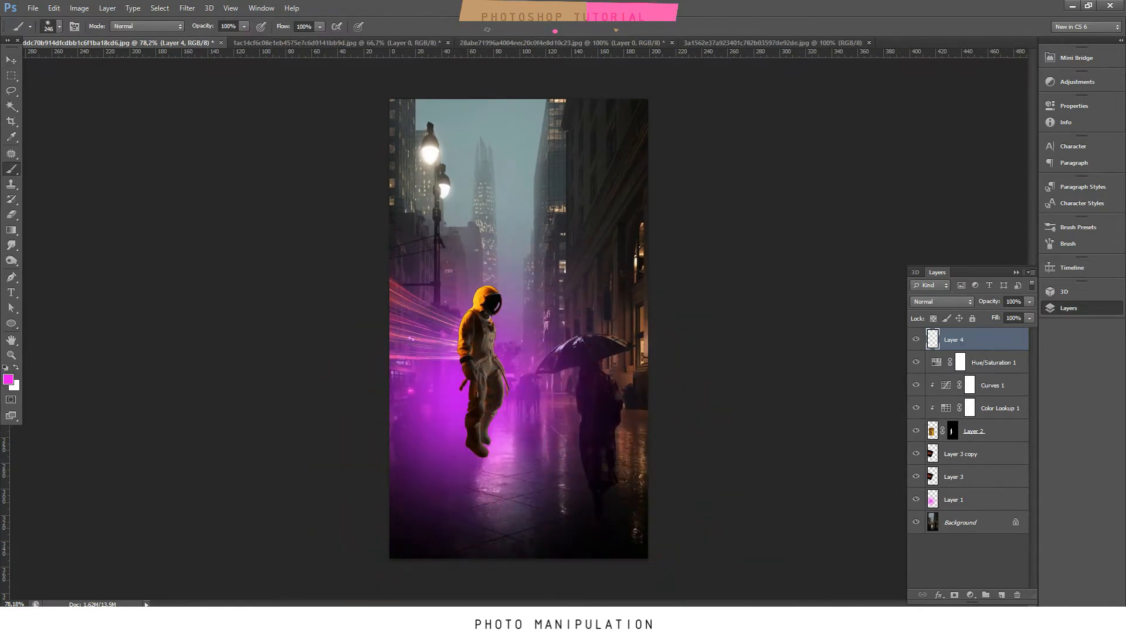
left_click(8, 379)
left_click(764, 335)
left_click(1039, 179)
key("F5")
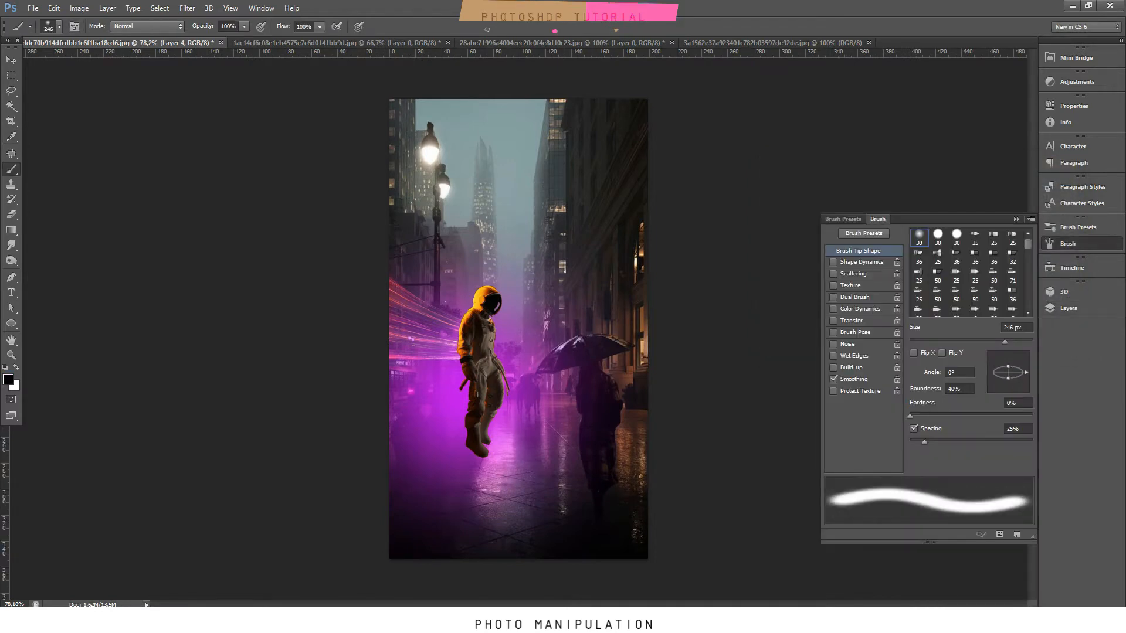
left_click(1068, 307)
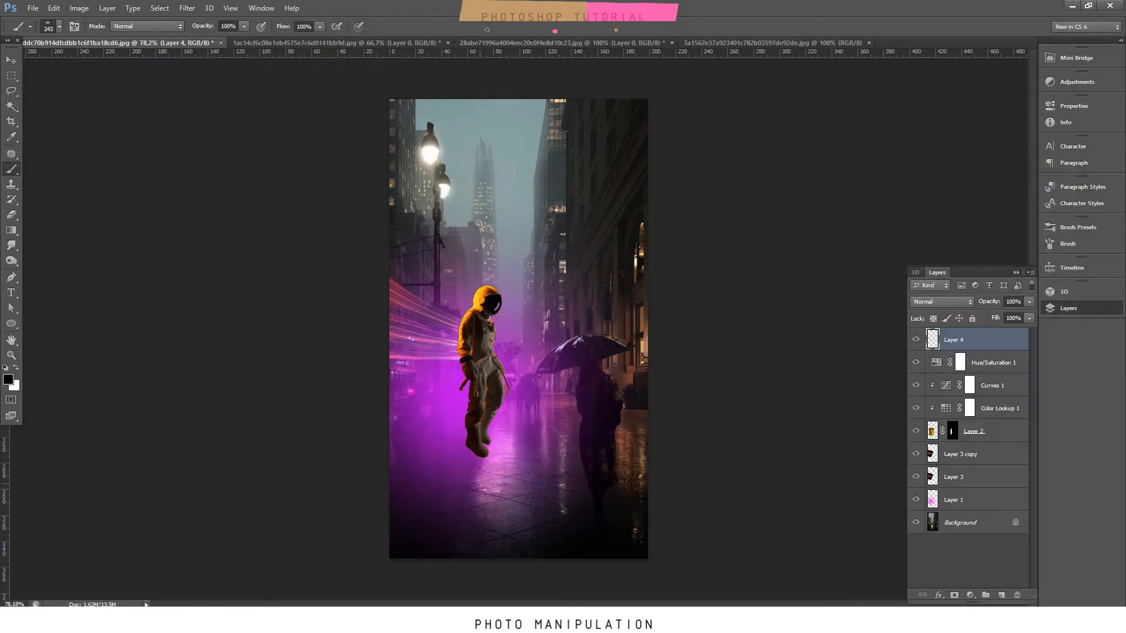
Paint a flat, soft black shadow on the ground beneath the astronaut's feet with a brush of about 212 px.
right_click(480, 483, "alt")
left_click(478, 485)
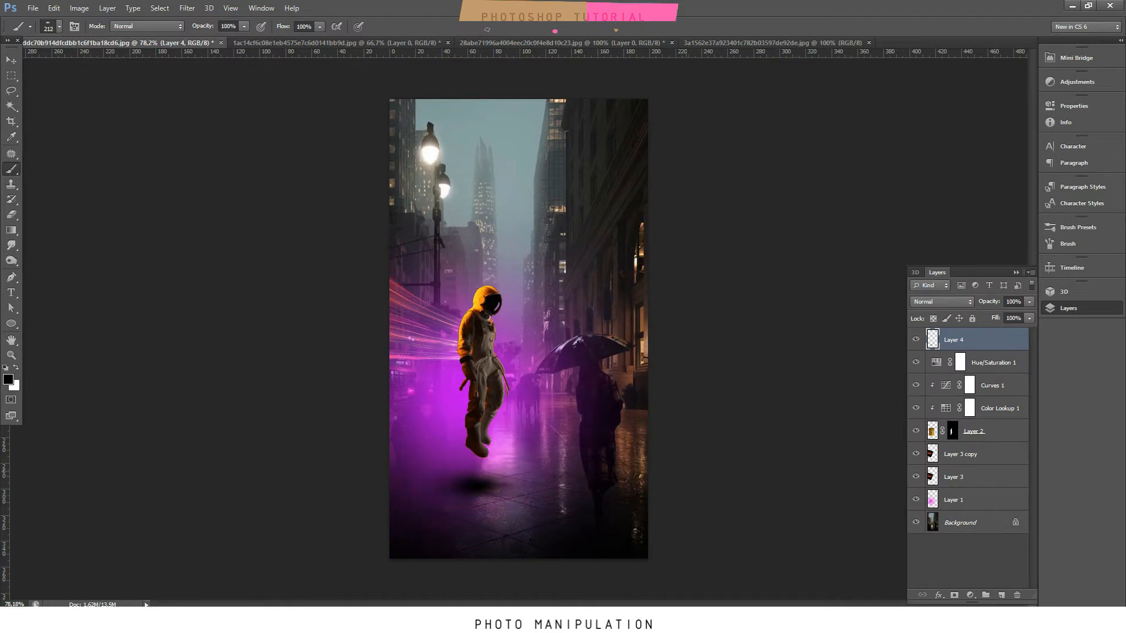
key("ctrl+z")
left_click(483, 486)
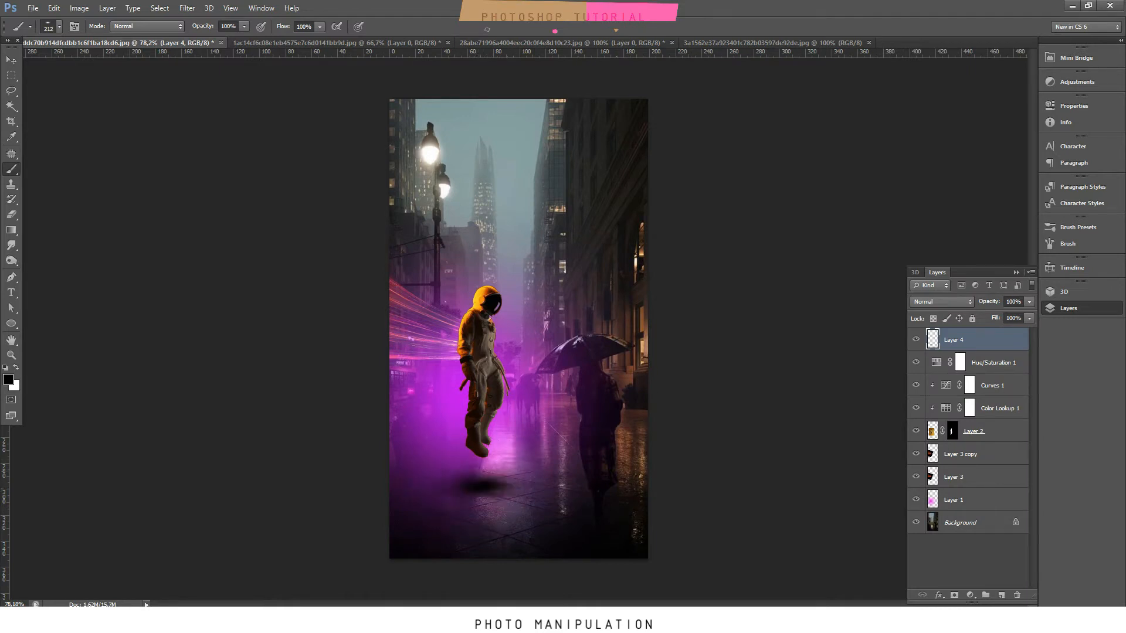
key("ctrl+z")
key("ctrl+z")
Duplicate the shadow layer, scale the copy to about 137% and place it beneath the original shadow.
key("ctrl+j")
key("ctrl+t")
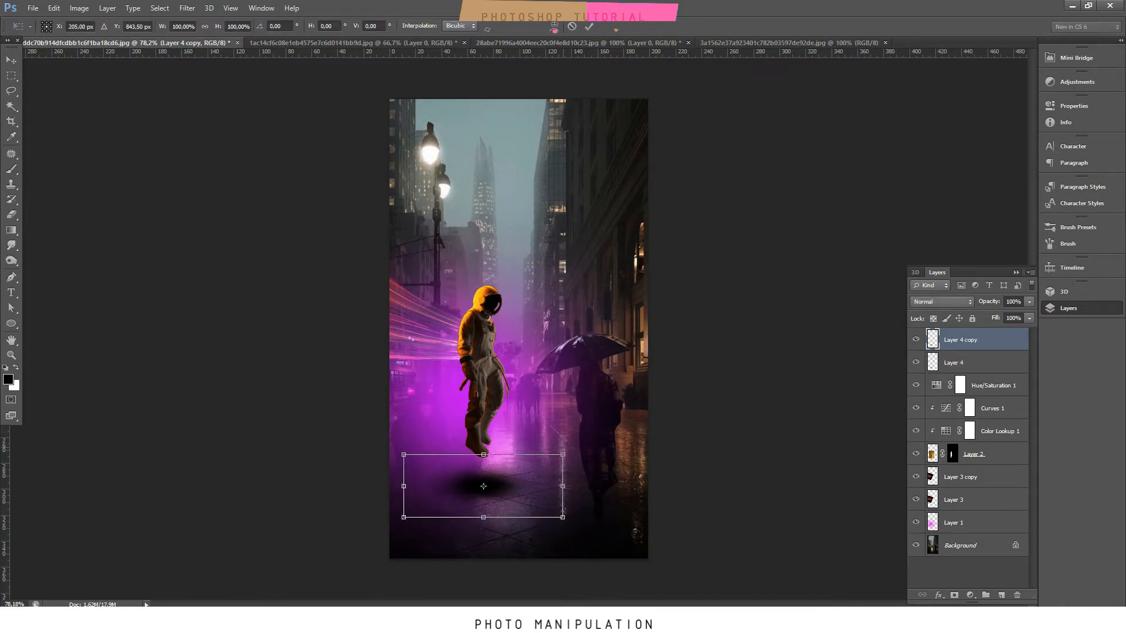
left_click_drag(562, 454, 592, 442)
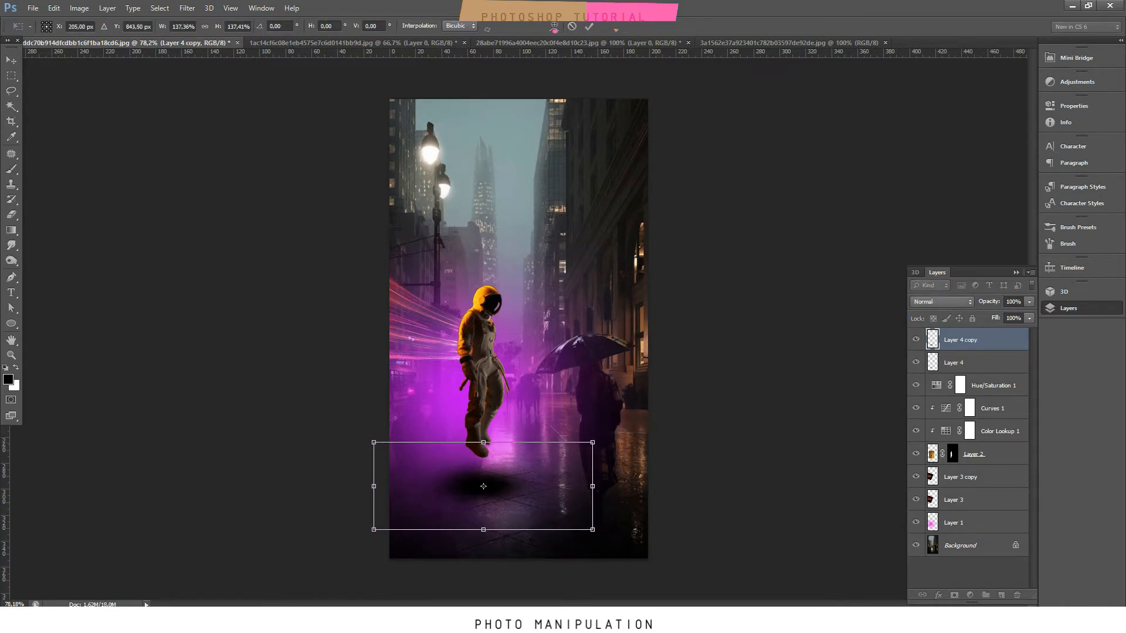
key("Return")
key("ctrl+bracketleft")
key("alt+bracketright")
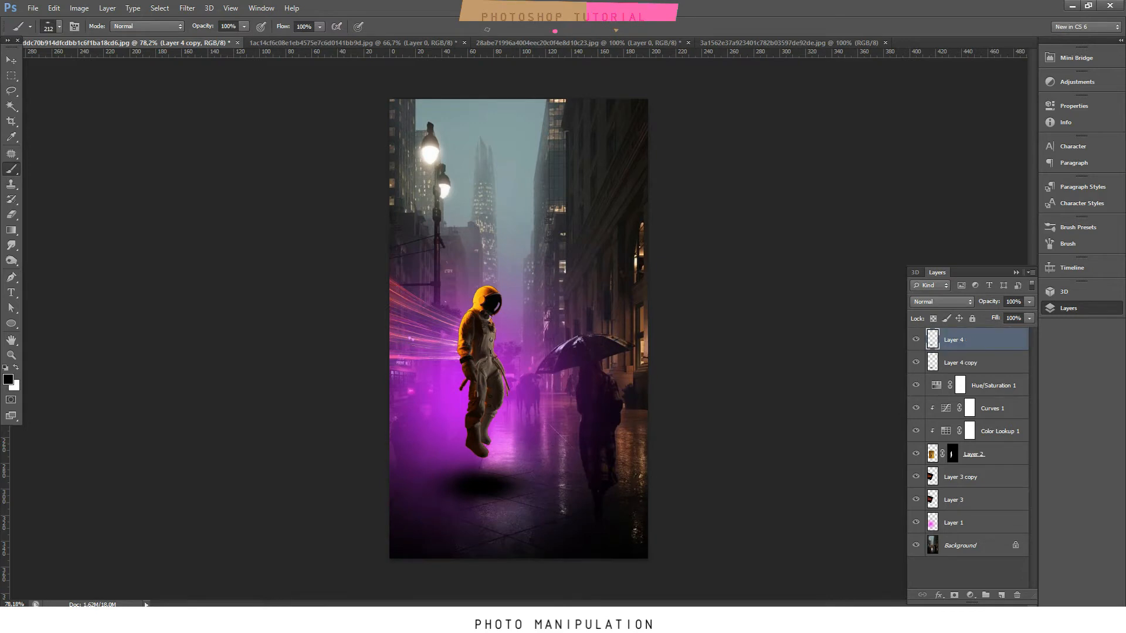
Apply a Gaussian Blur with a radius of 4,3 pixels to the enlarged shadow copy.
left_click(960, 362)
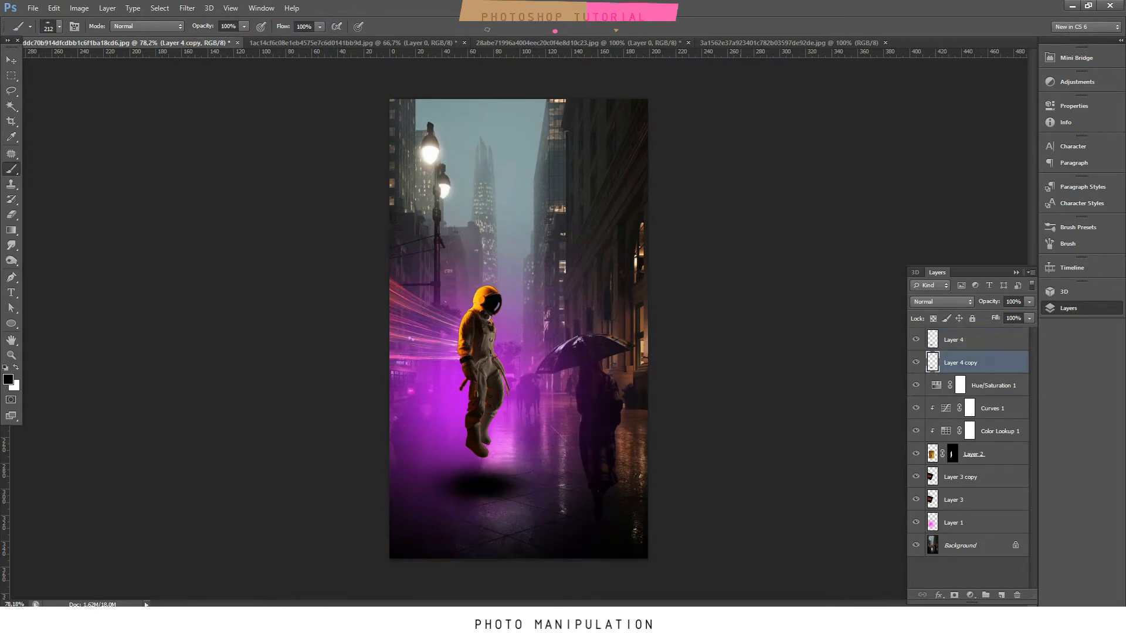
left_click(187, 8)
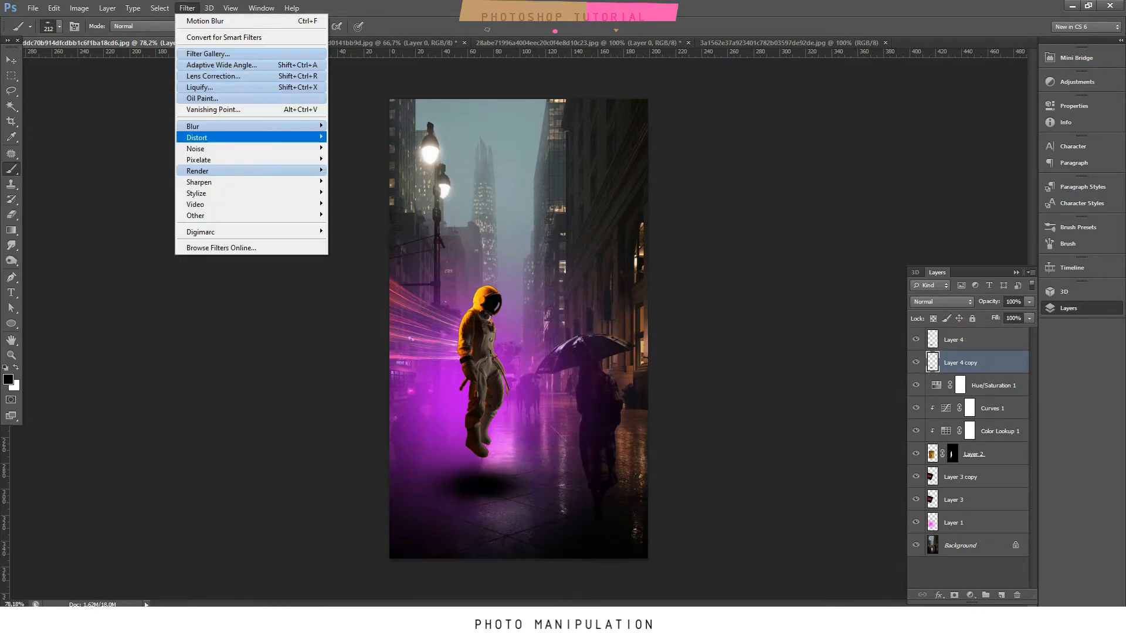
mouse_move(194, 126)
left_click(361, 209)
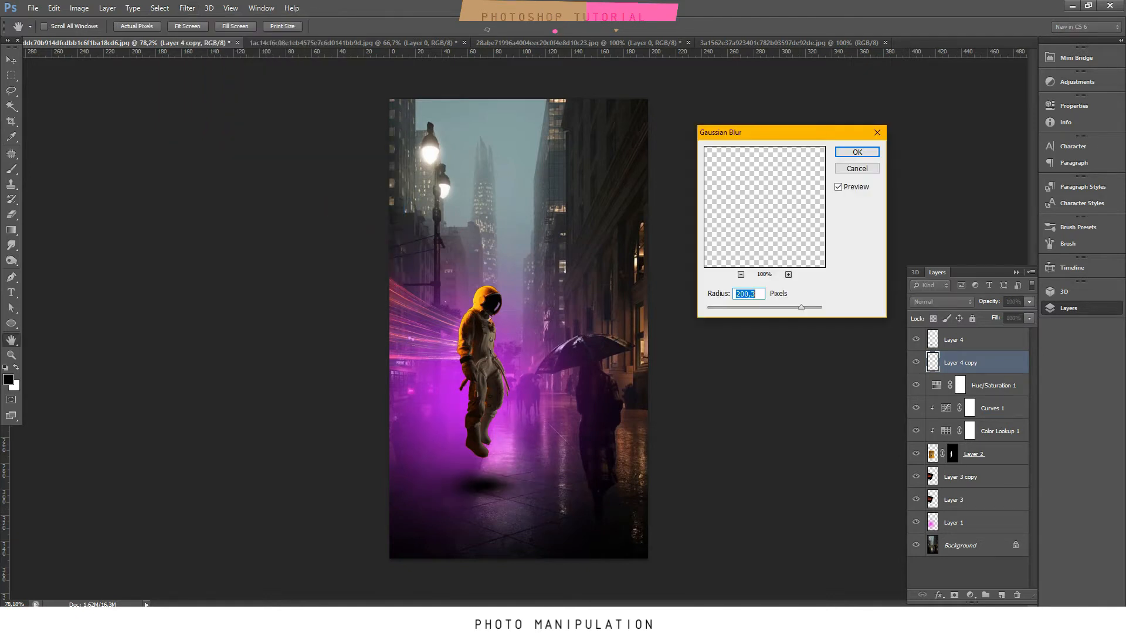
type("1,6")
key("Tab")
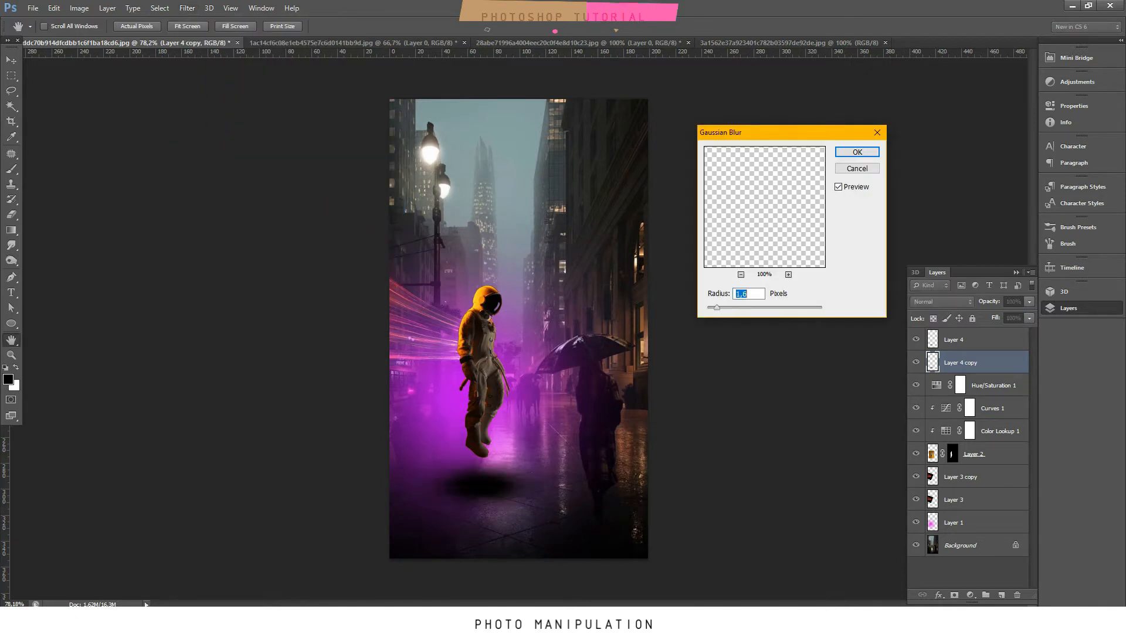
type("3,1")
key("Tab")
type("4,3")
key("Return")
key("b")
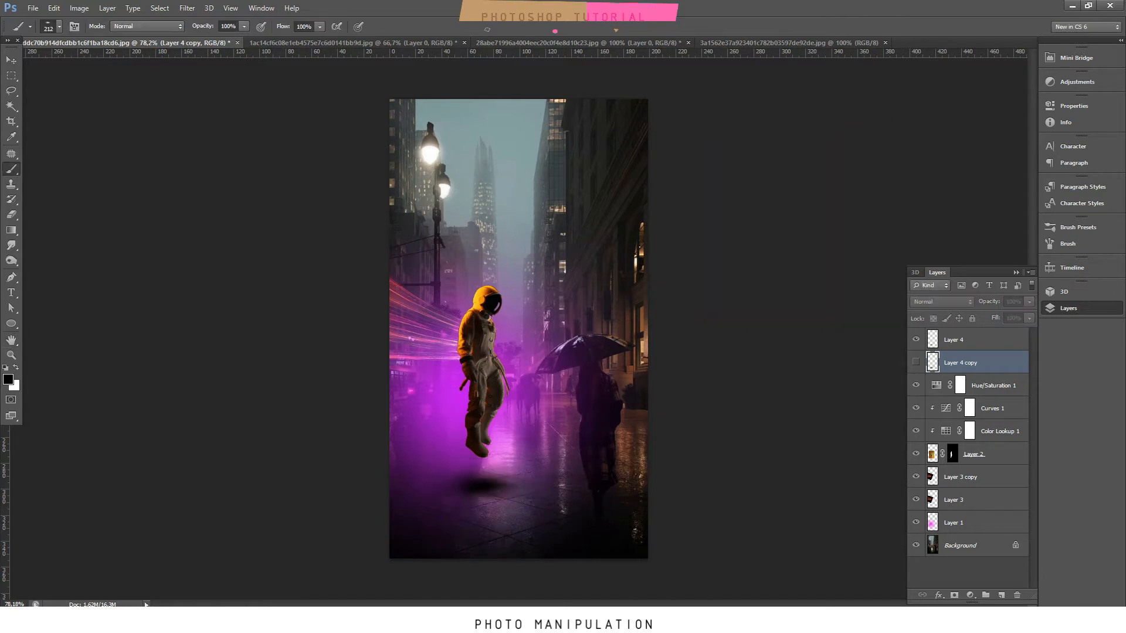
Lower the blurred shadow copy's opacity to 35% and compare the image with and without it.
type("70")
key("Return")
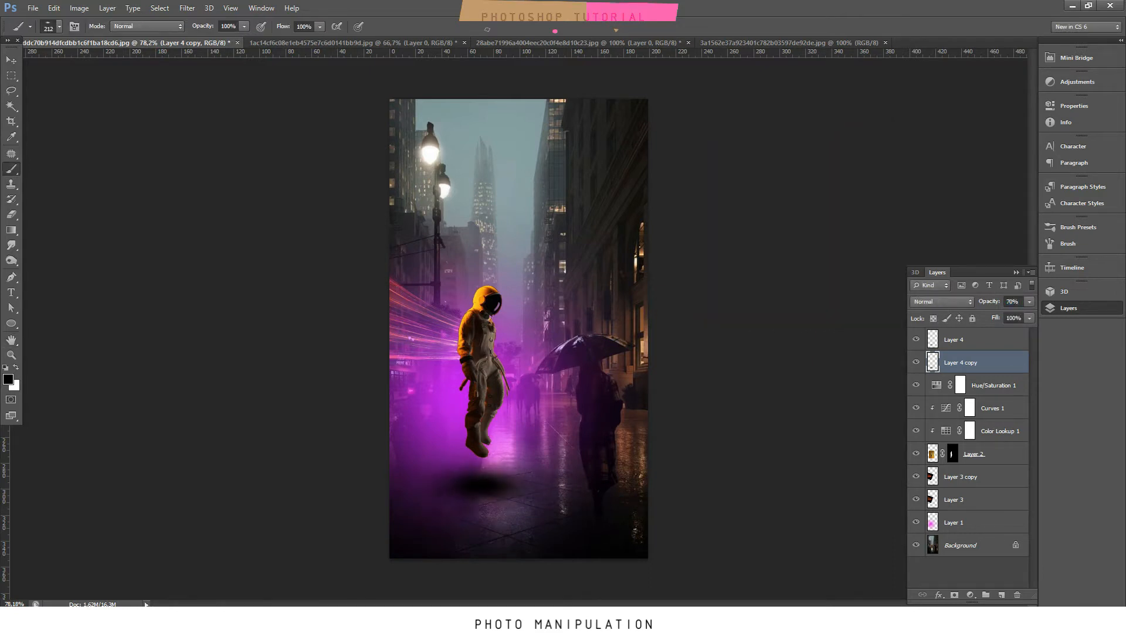
left_click_drag(989, 301, 975, 302)
left_click(915, 361)
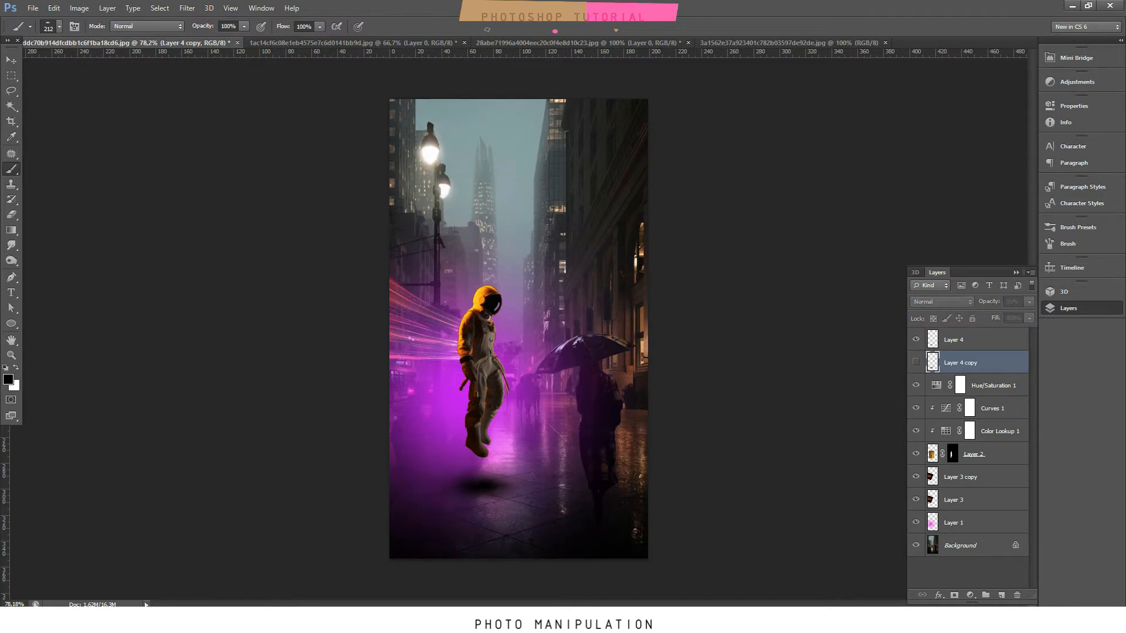
left_click(915, 362)
left_click(916, 362)
left_click(916, 362)
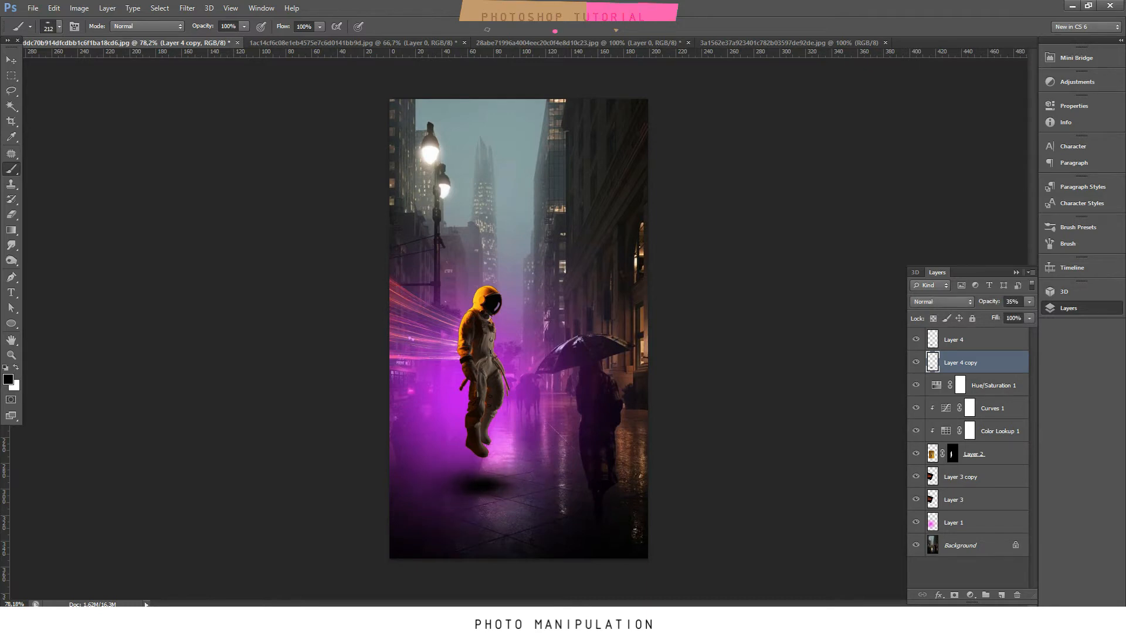
Add a new layer above the shadows and sample the helmet's orange, fdb31b, as the foreground colour.
left_click(973, 340)
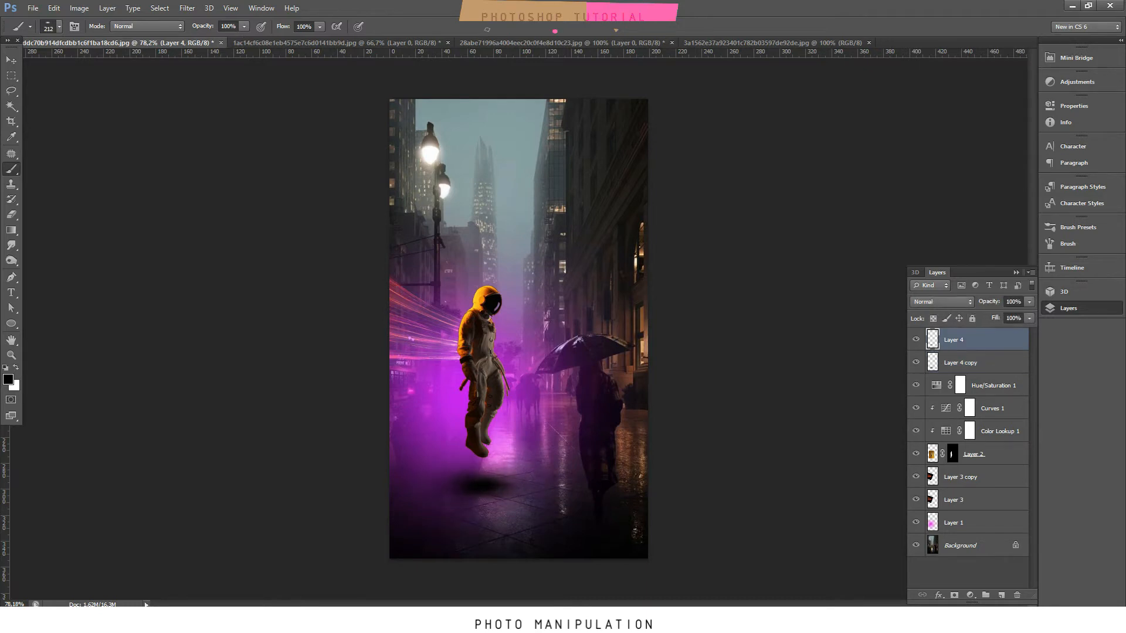
left_click(1001, 595)
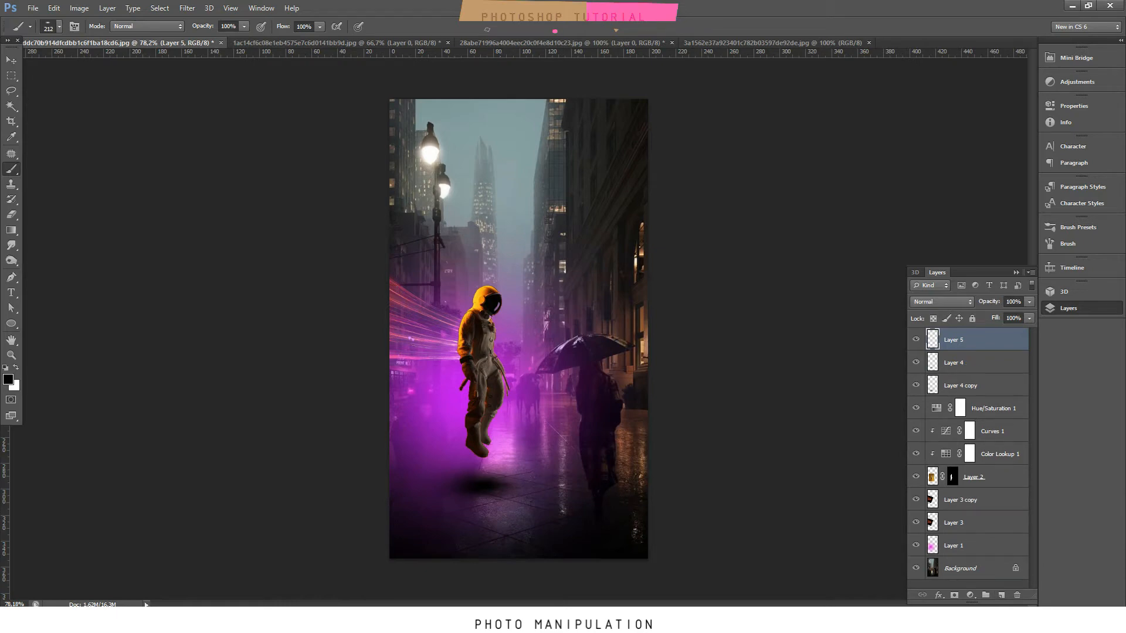
left_click(8, 379)
left_click(479, 293)
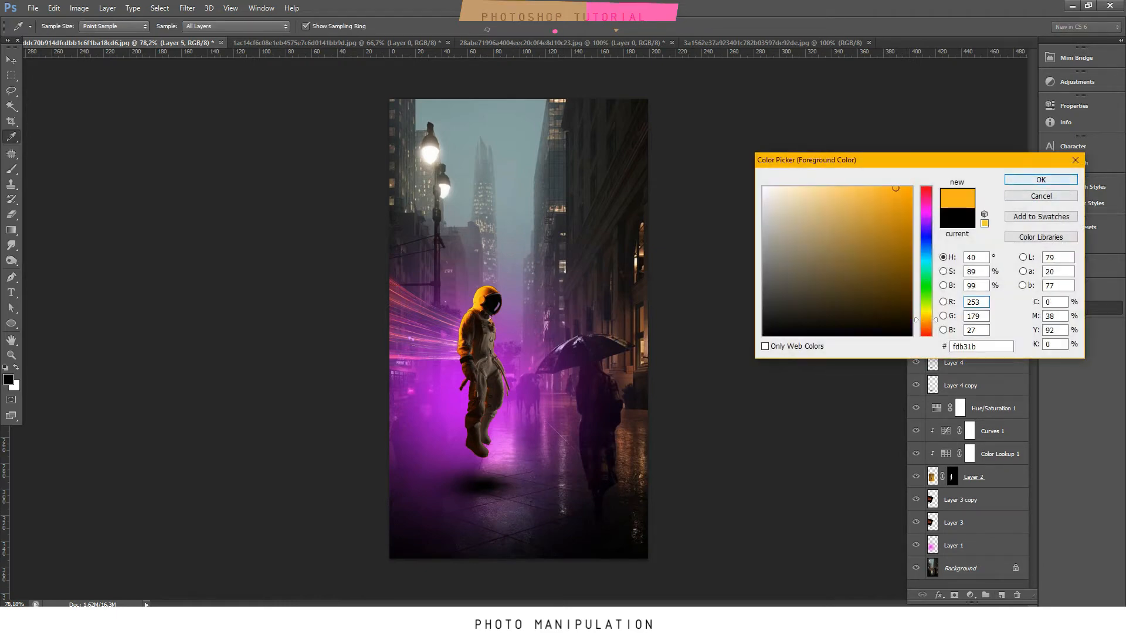
key("Return")
Paint soft orange spots onto both street lamp bulbs with a fully round brush, about 40 px and 25 px.
scroll(425, 143, "up", 15)
right_click(440, 203)
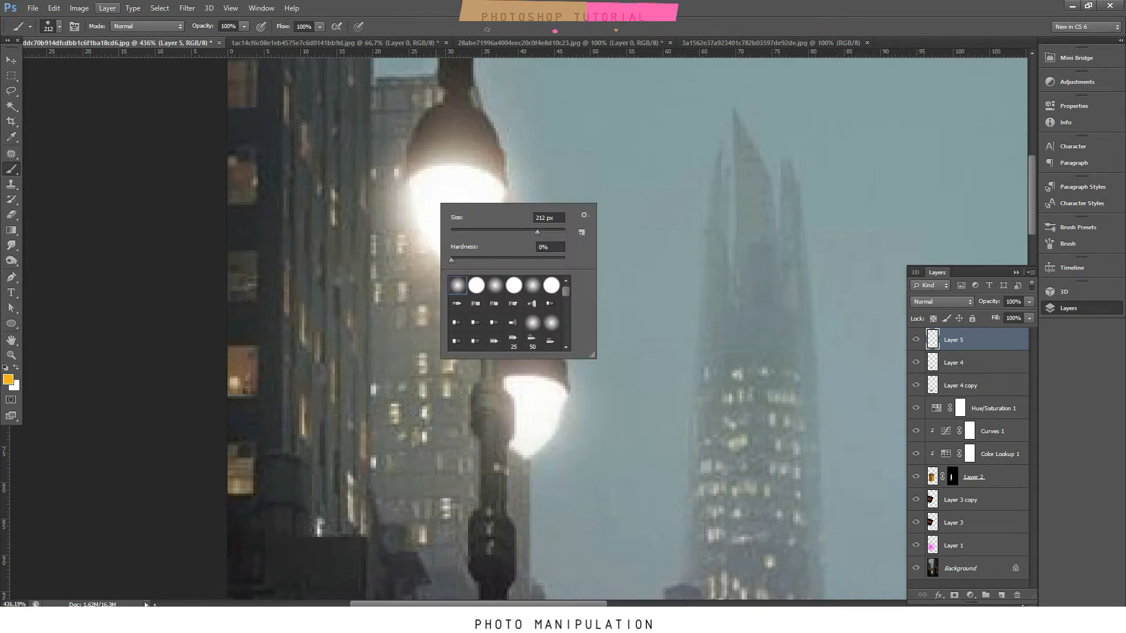
left_click(74, 26)
left_click(1069, 308)
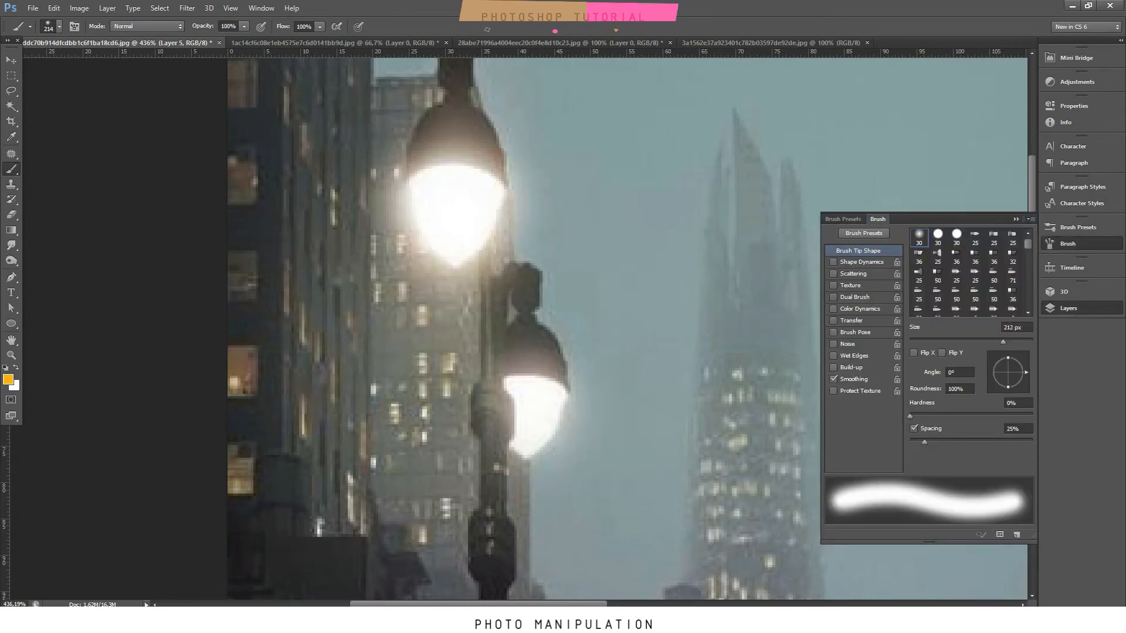
mouse_move(485, 235)
left_mouse_down()
mouse_move(412, 235)
mouse_move(443, 238)
mouse_move(443, 214)
mouse_move(426, 212)
mouse_move(457, 212)
left_mouse_up()
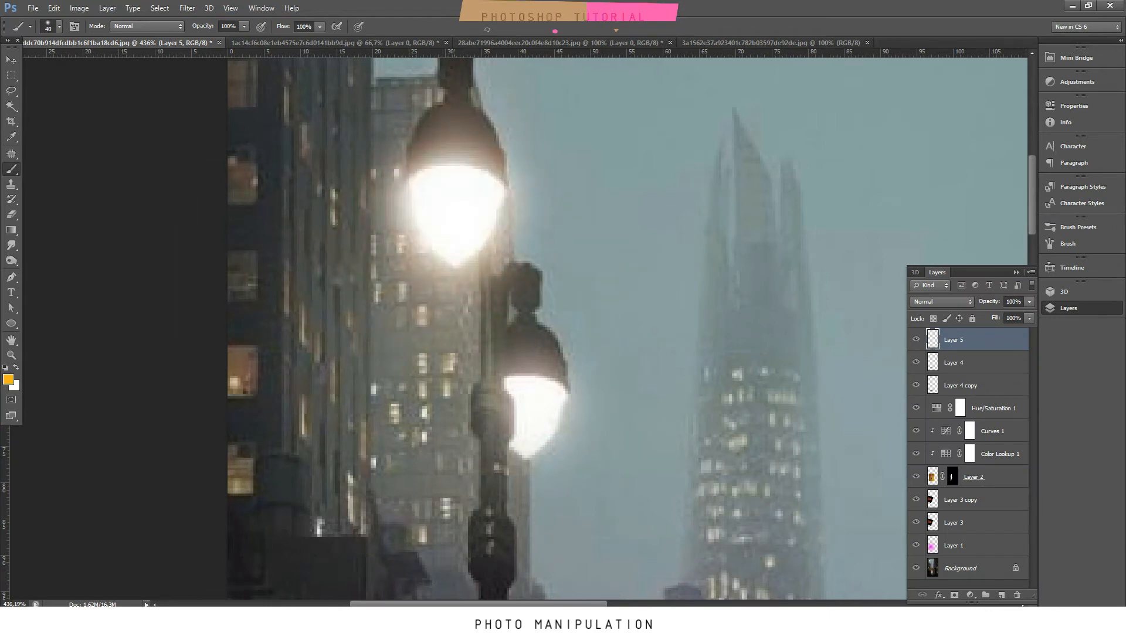
left_click(455, 208)
left_click_drag(522, 405, 511, 405)
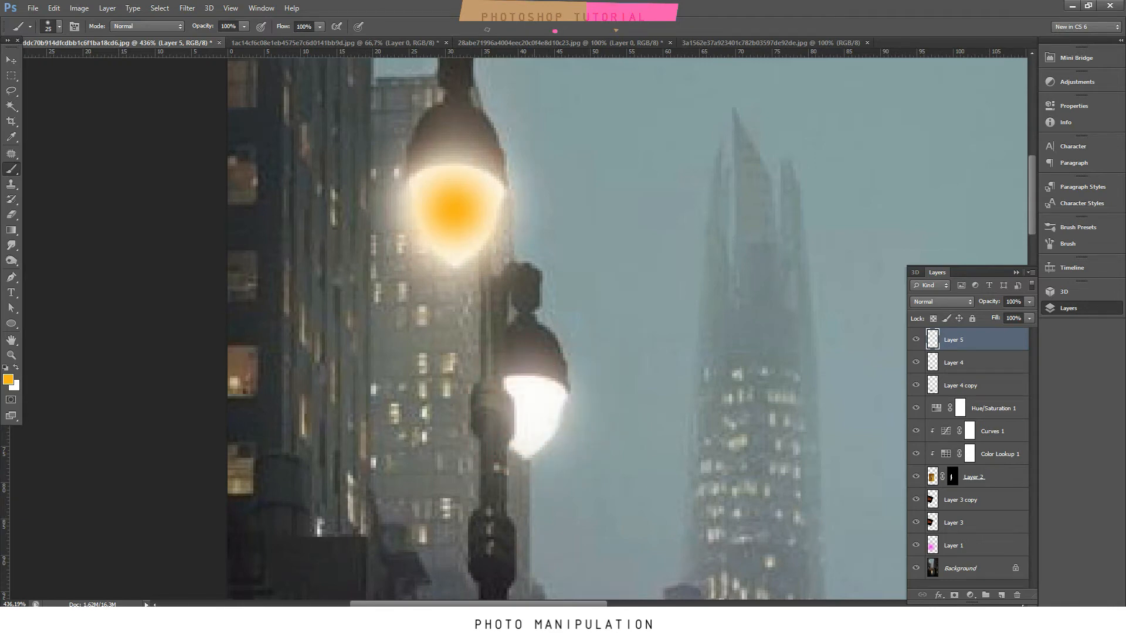
left_click(535, 410)
Preview the orange lamp layer in the blend modes from Lighten through Luminosity.
scroll(685, 380, "down", 2)
left_click(941, 301)
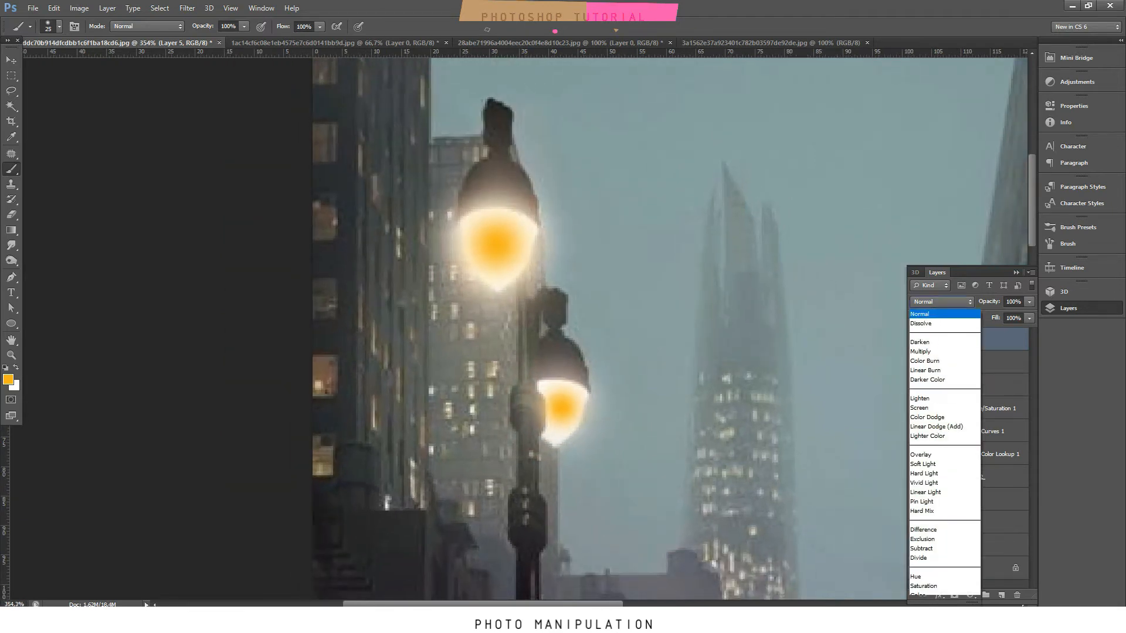
left_click(919, 398)
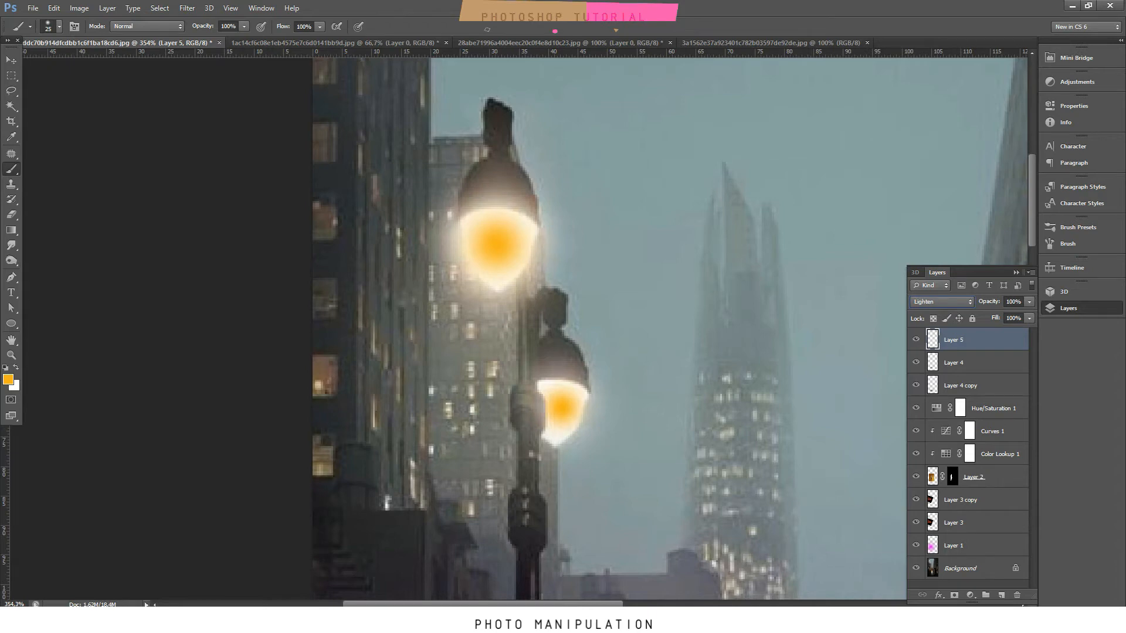
key("Down")
key("Down")
key("Down")
key("Down")
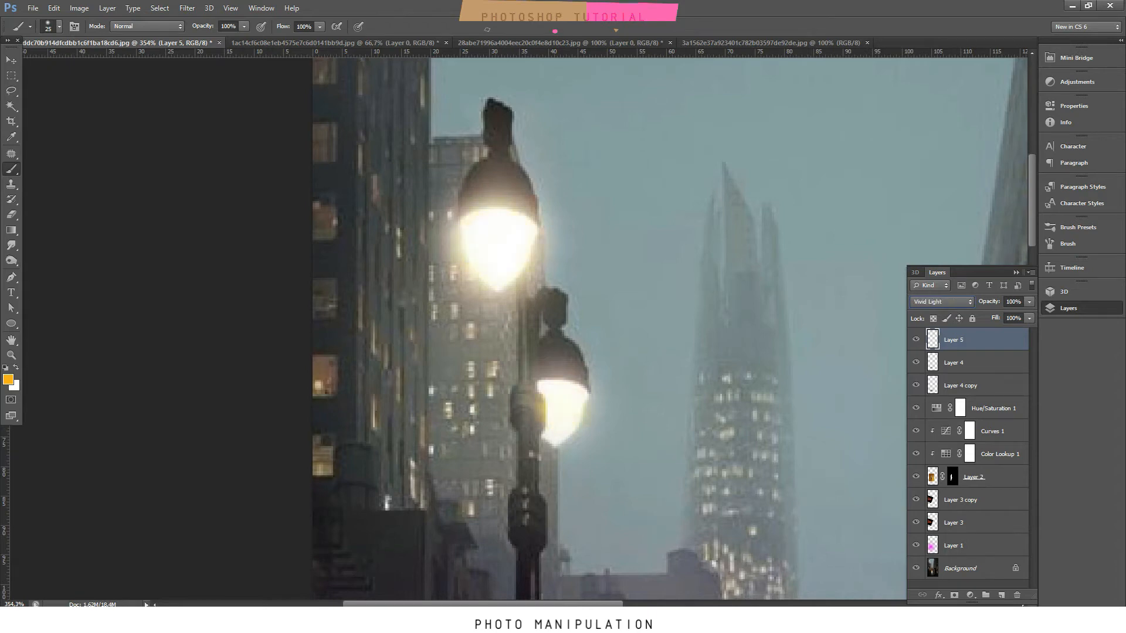
key("Down")
key("Down")
key("Down")
key("Down")
key("Down")
key("Down")
key("Down")
key("Down")
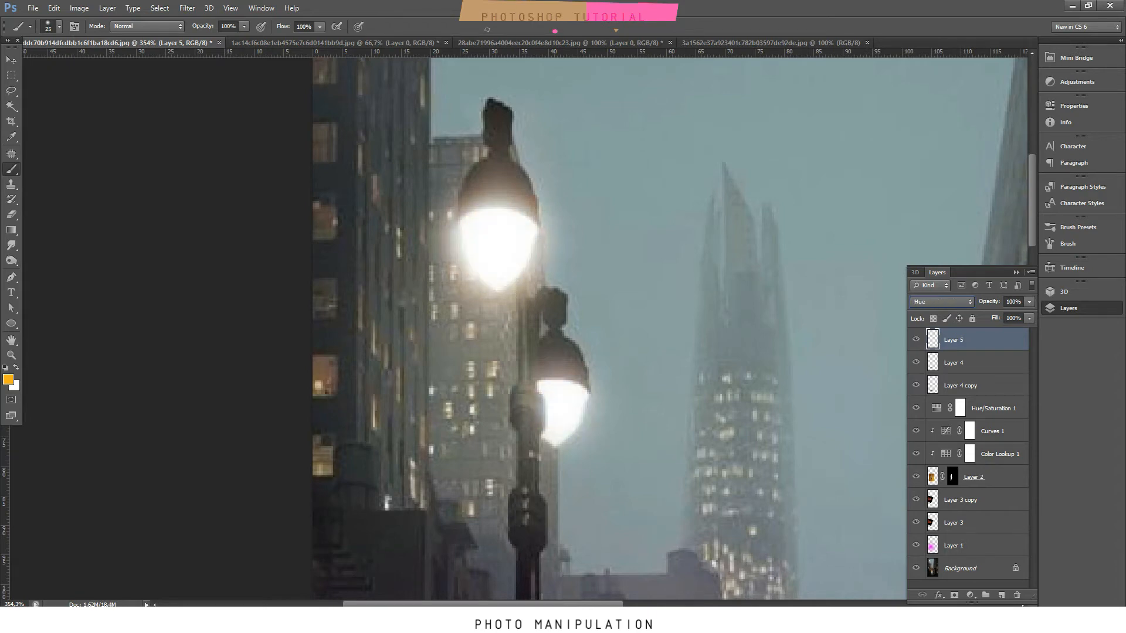
key("Down")
key("Down")
Try the darkening blend modes up to Darker Color on the orange lamp layer and compare its visibility.
left_click(942, 302)
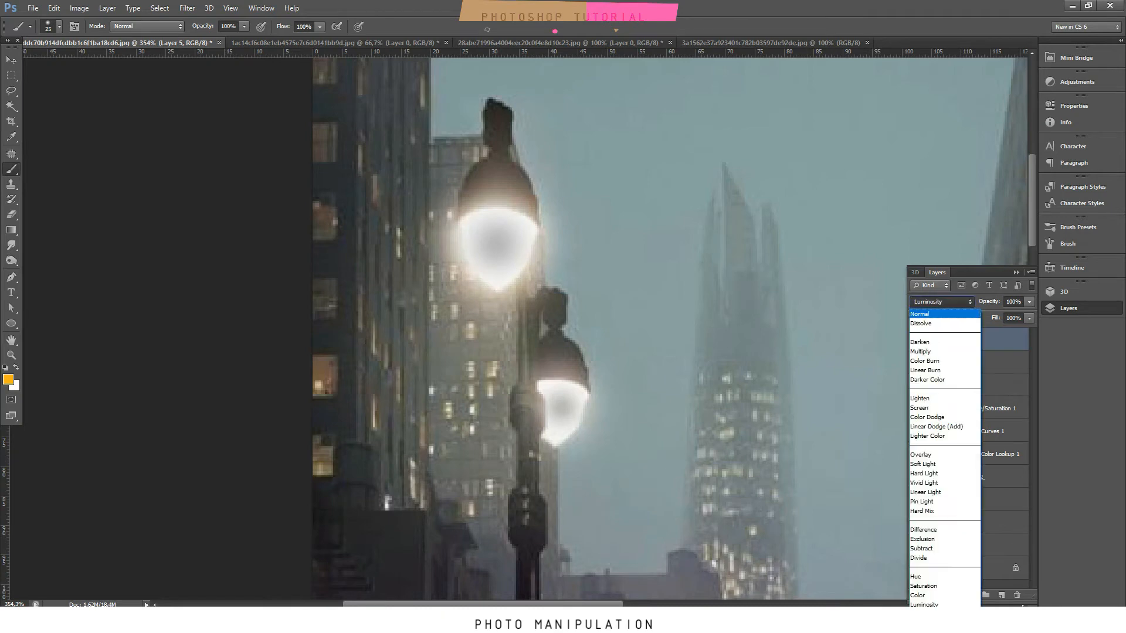
left_click(951, 313)
key("Down")
key("Down")
key("Down")
key("Down")
key("Down")
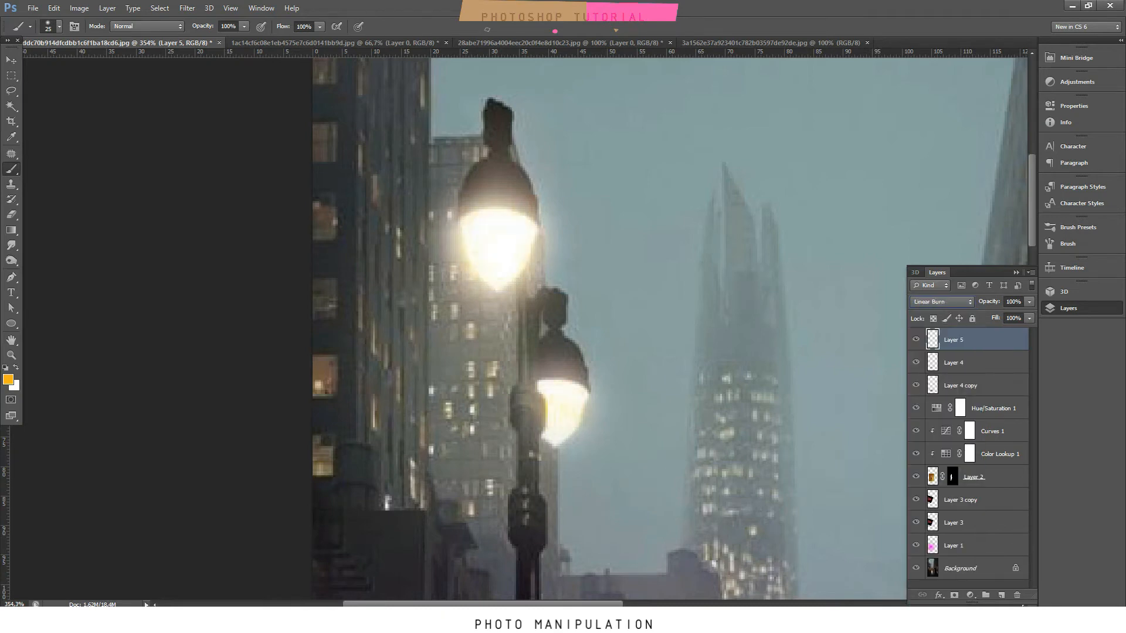
key("Down")
key("Down")
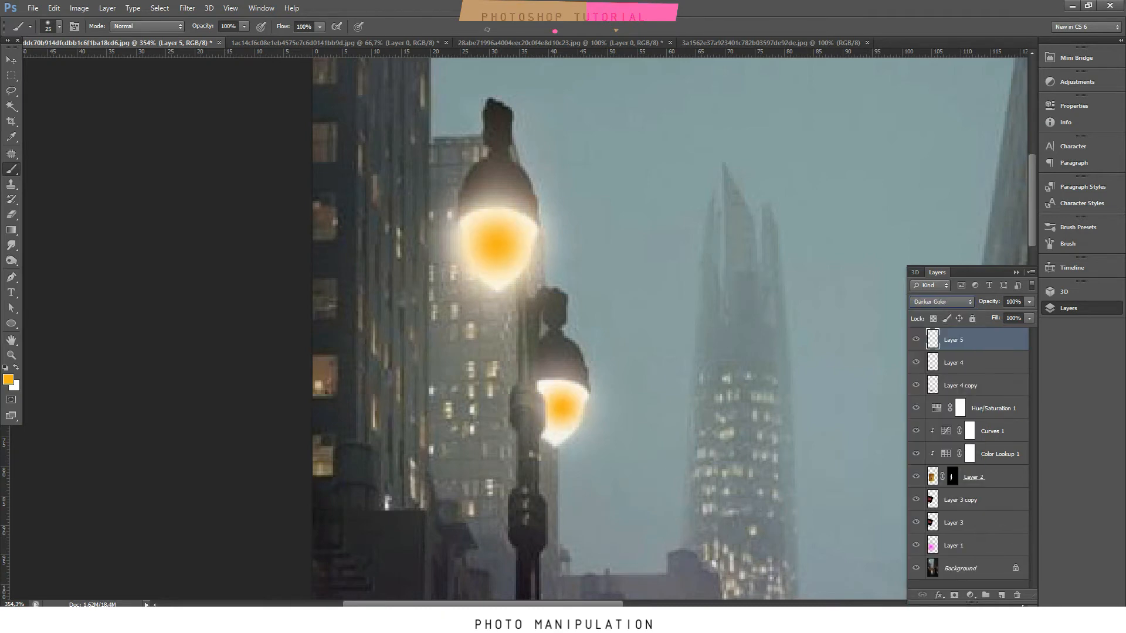
key("Up")
left_click(915, 340)
left_click(915, 340)
key("ctrl+0")
Try blend modes from Screen onward on the orange lamp layer, keep one giving a warm glow and reduce the layer's opacity.
left_click(941, 301)
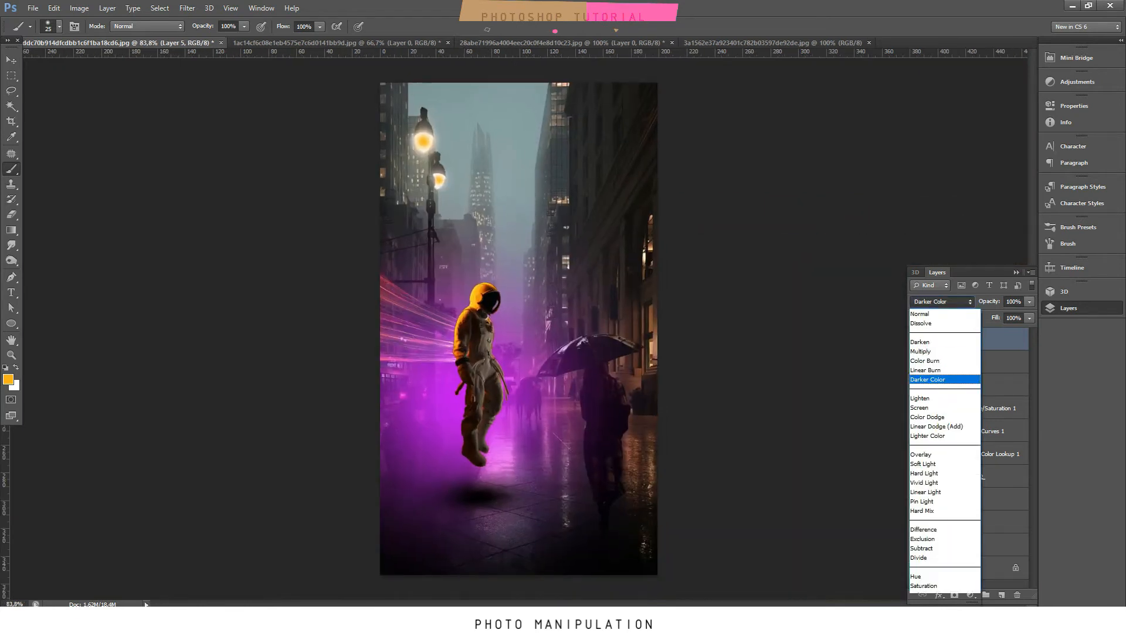
left_click(932, 407)
key("Down")
key("Down")
key("Down")
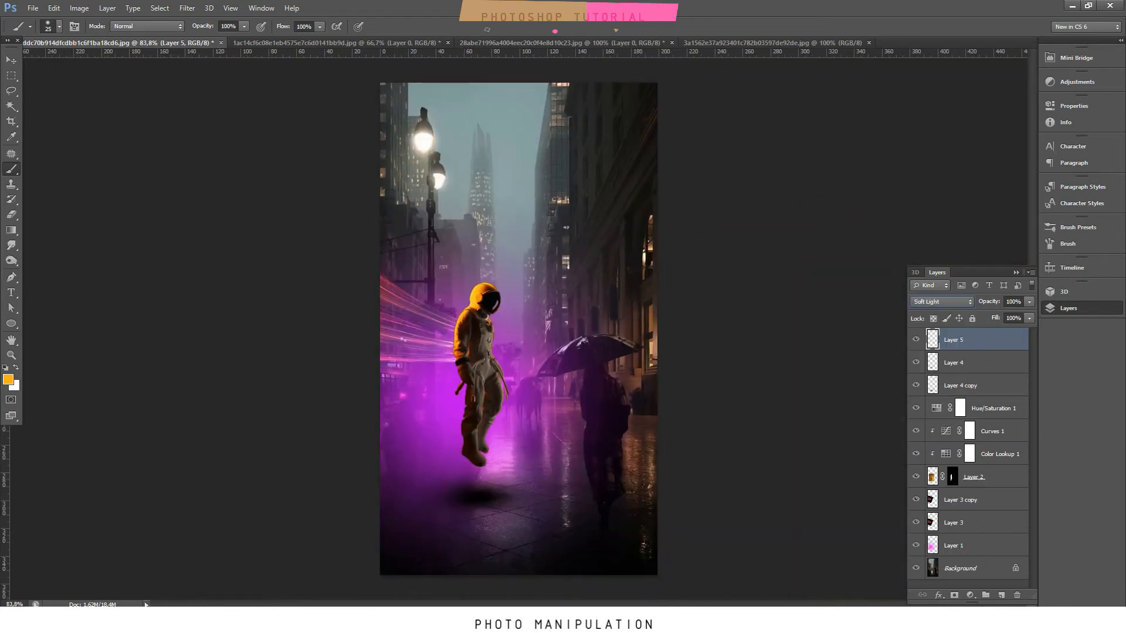
key("Down")
key("Down")
key("Down")
key("Down")
key("Down")
key("Down")
key("Down")
key("Down")
key("Up")
key("Up")
key("Up")
key("Up")
key("Up")
key("Up")
left_click_drag(988, 301, 977, 302)
On a new layer, paint a large soft orange glow over each street lamp, using an 80 px brush on the lower one.
left_click(1001, 595)
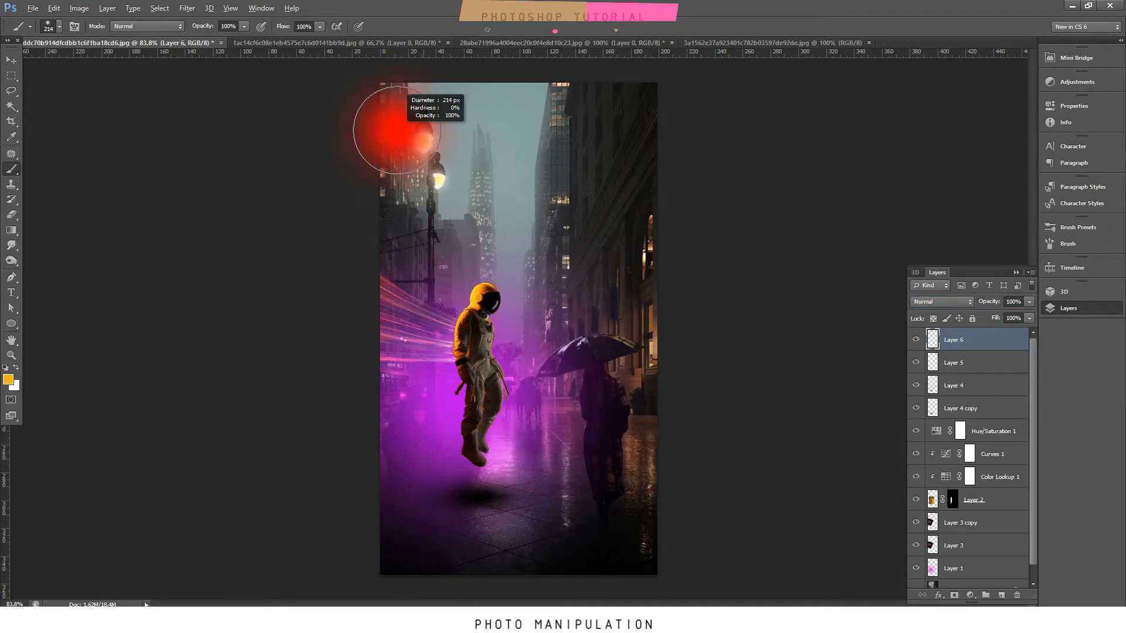
left_click(418, 142)
key("ctrl+z")
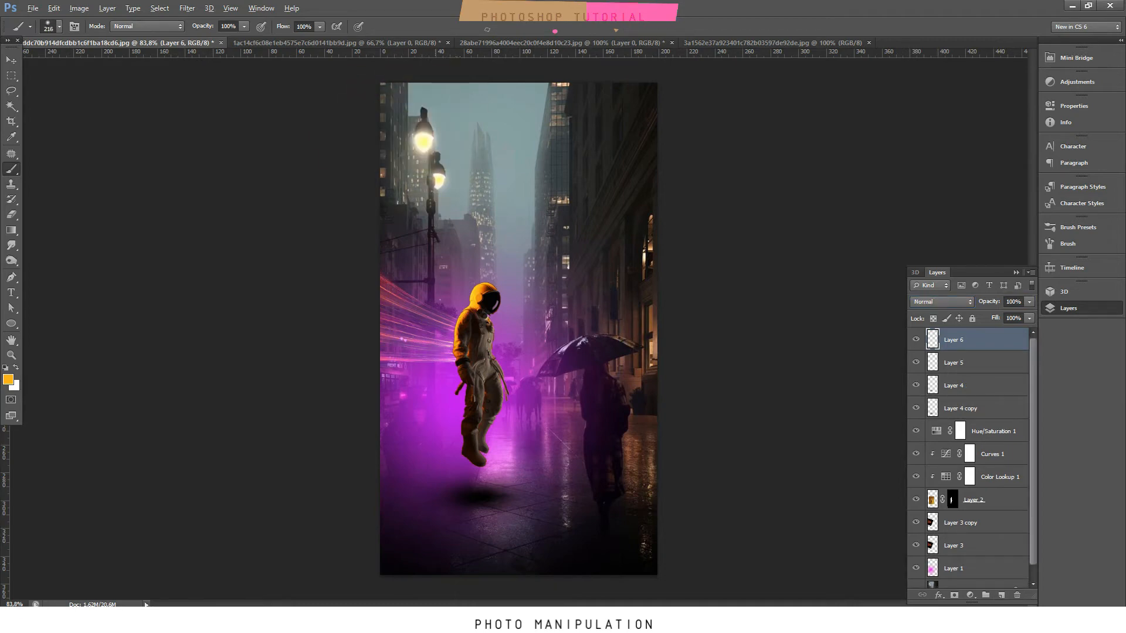
left_click_drag(423, 147, 395, 147, "alt")
left_click(423, 143)
left_click_drag(443, 179, 404, 179, "alt")
left_click(439, 178)
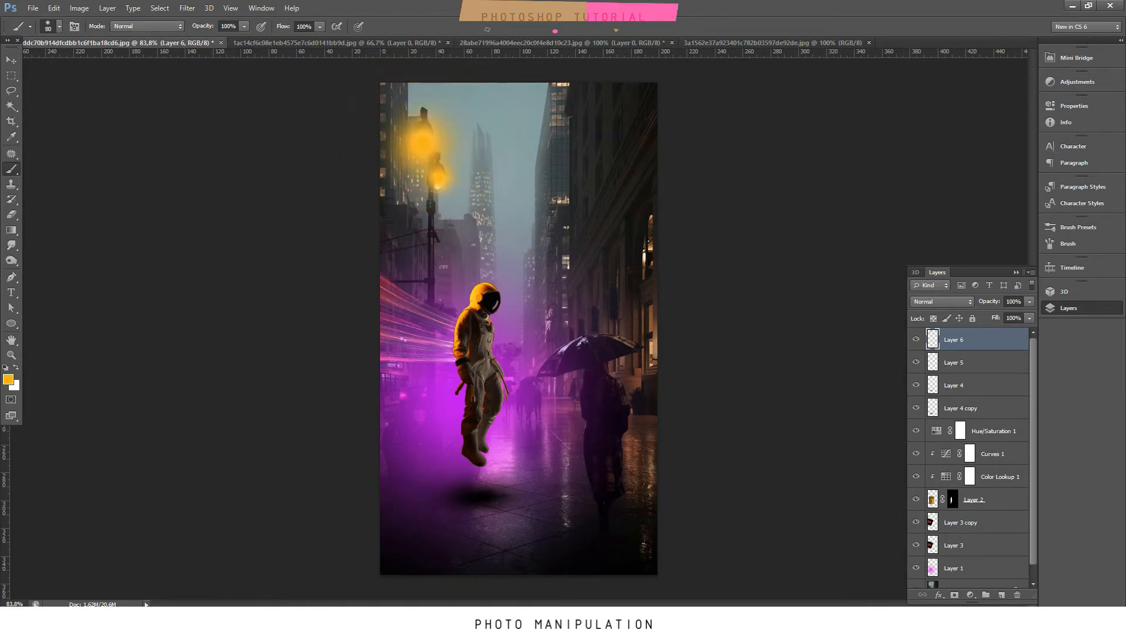
Blend the large orange lamp glow layer with Multiply and reduce its opacity to 69%.
left_click(941, 301)
key("Down")
key("Down")
key("Down")
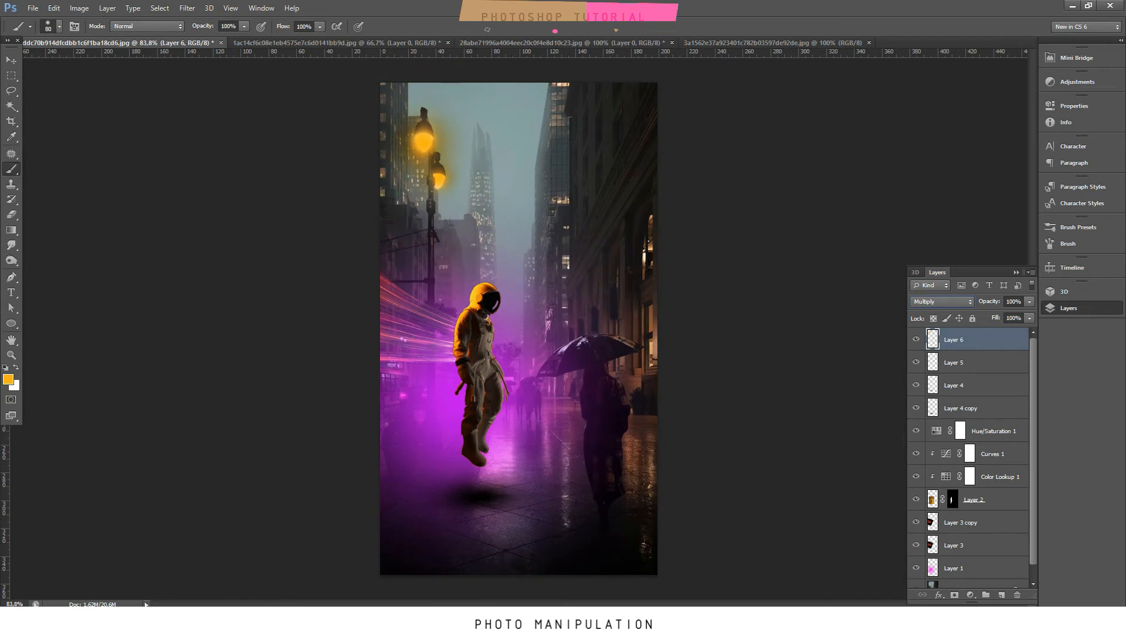
scroll(432, 160, "up", 12)
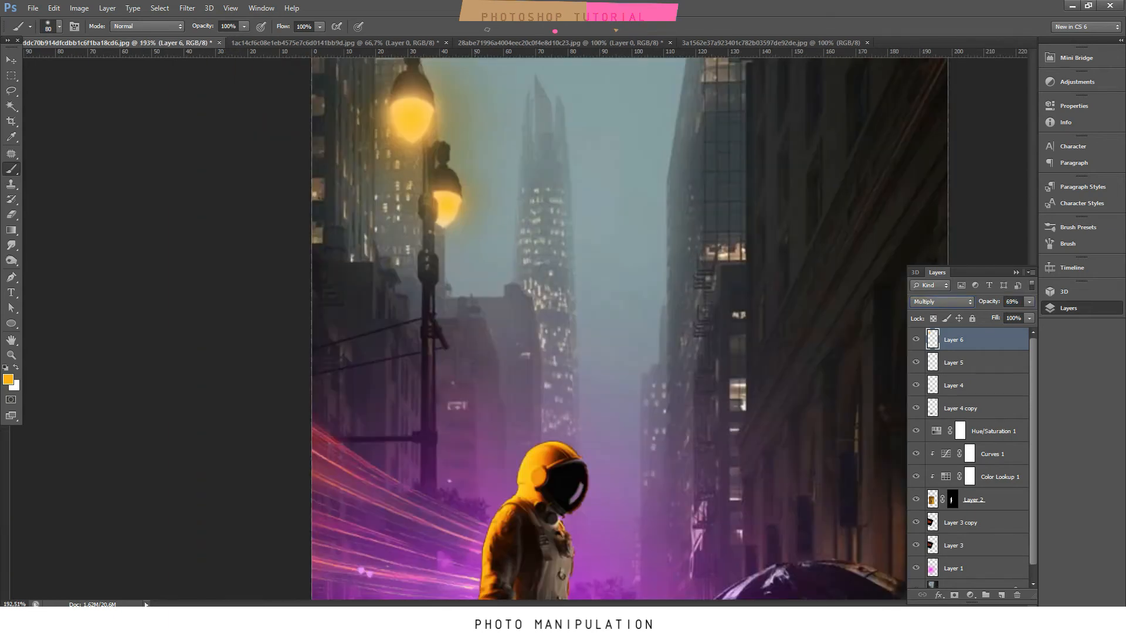
Add a layer beneath the glow layer and paint orange strokes down the upper lamp post with an 11 px brush.
key("ctrl+shift+alt+n")
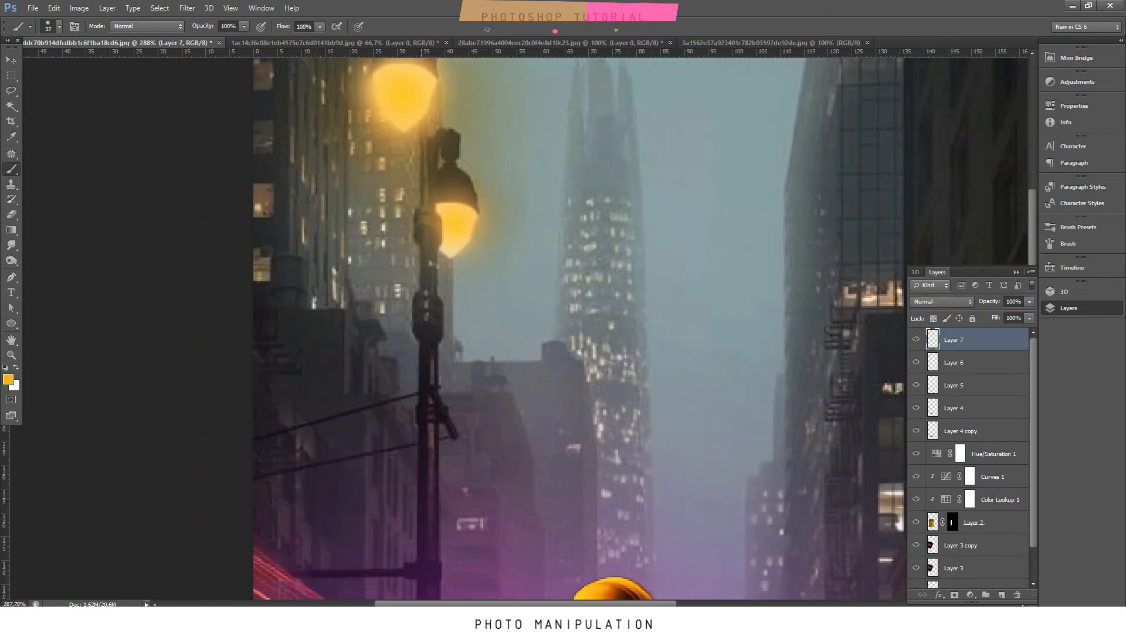
left_click_drag(445, 201, 438, 201, "alt")
key("ctrl+bracketleft")
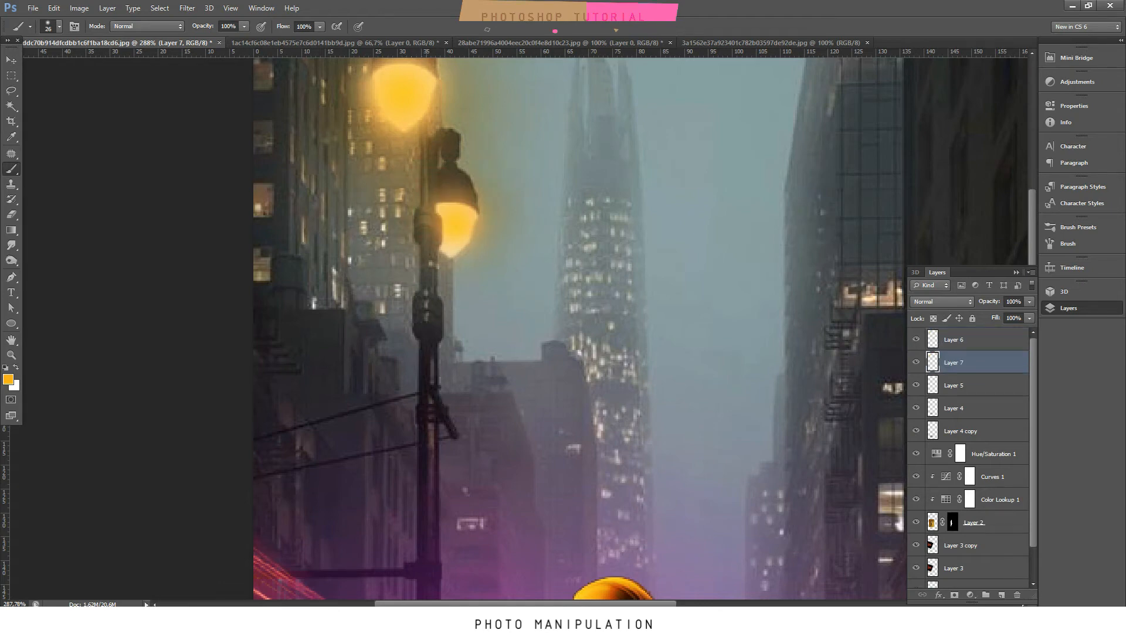
left_click_drag(432, 174, 441, 320, "alt")
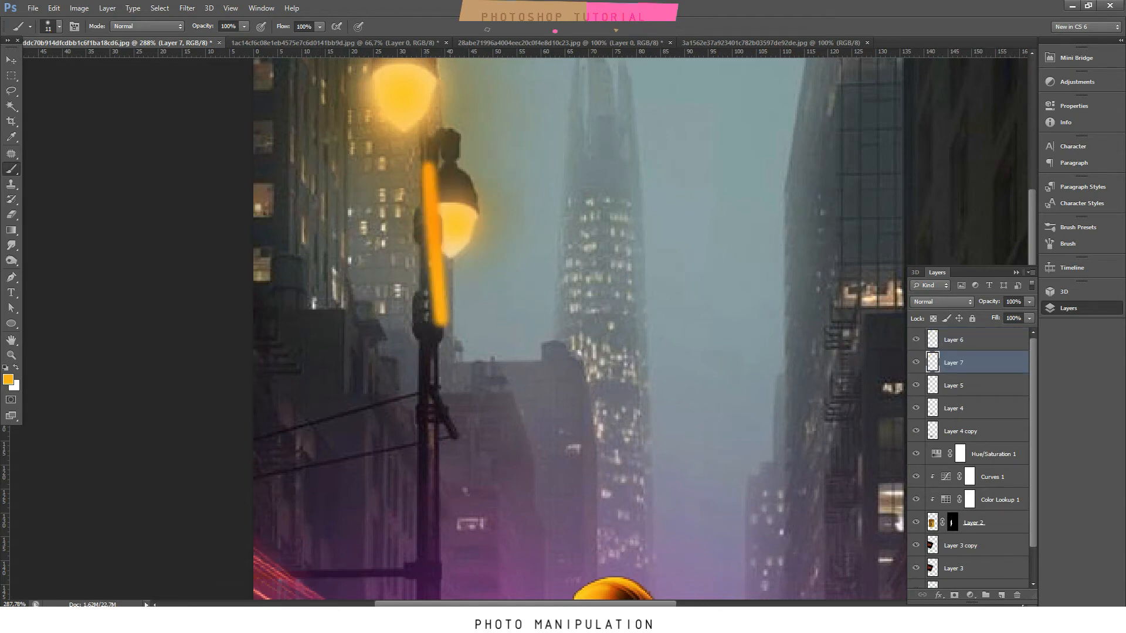
left_click_drag(421, 167, 422, 321)
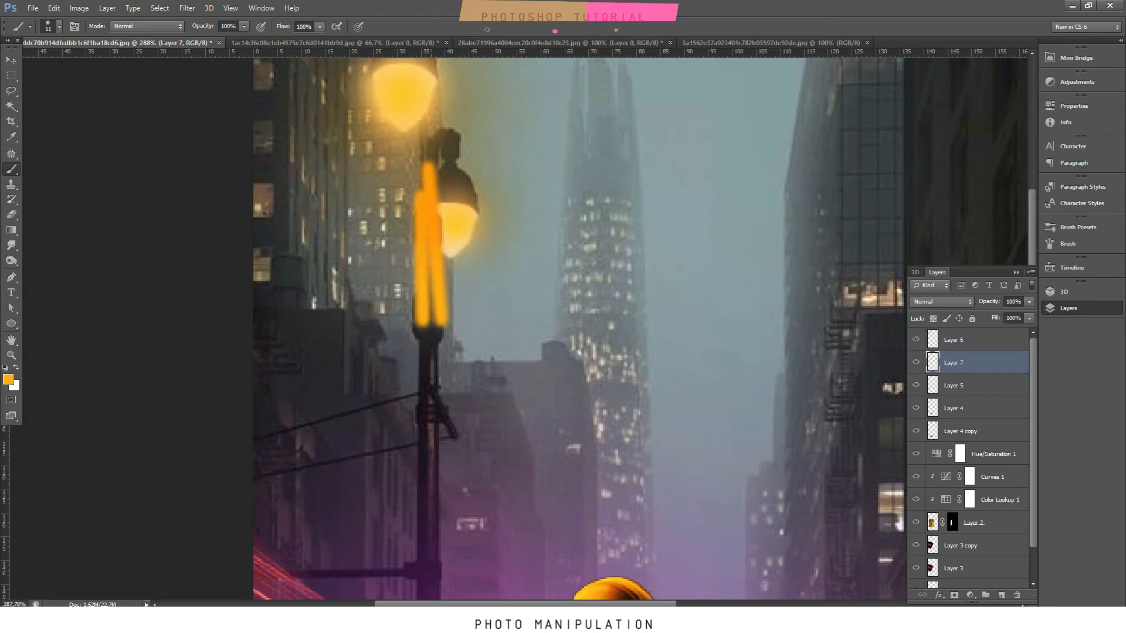
left_click_drag(427, 170, 433, 323)
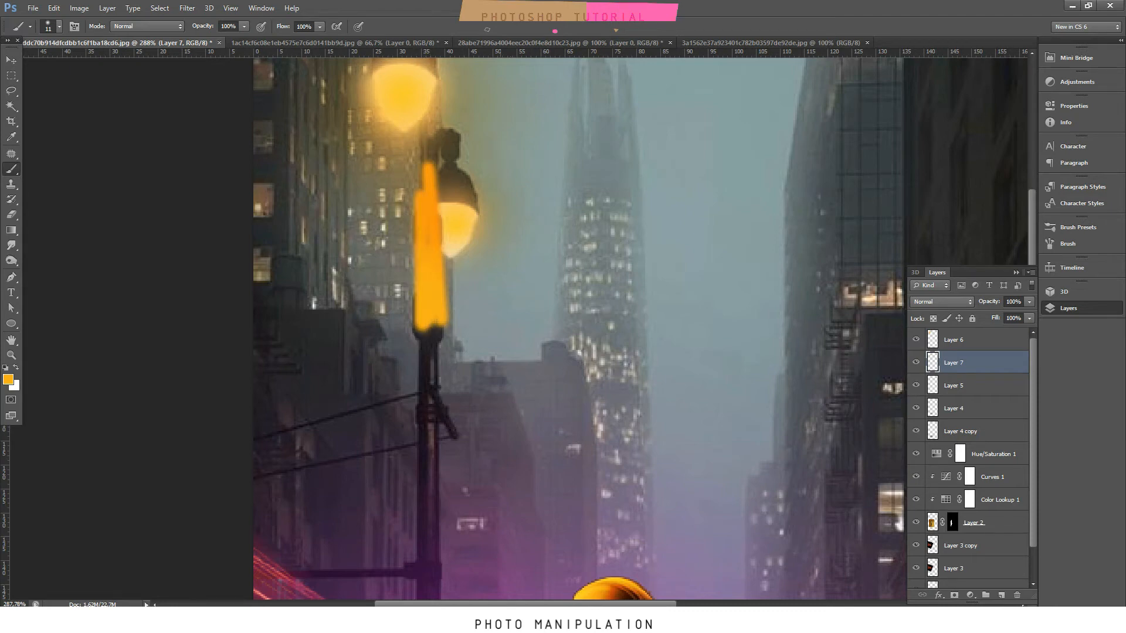
Try the darkening blend modes on the orange lamp post layer and compare its visibility.
scroll(503, 277, "down", 5)
left_click(941, 301)
key("Down")
key("Down")
key("Down")
key("Down")
key("Down")
key("Down")
key("Down")
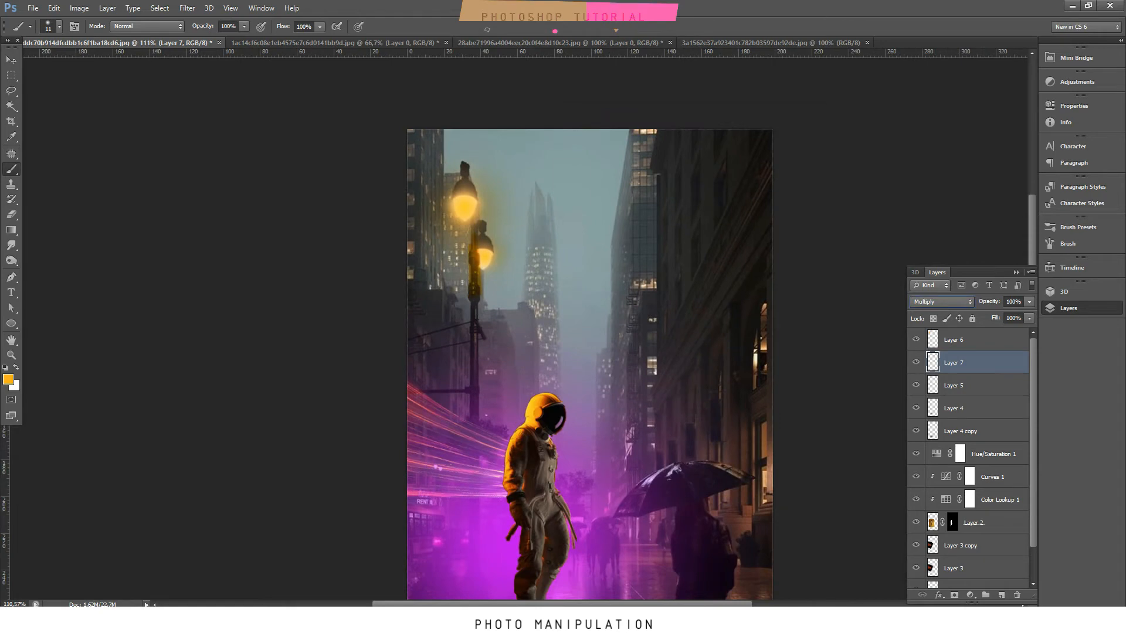
key("Up")
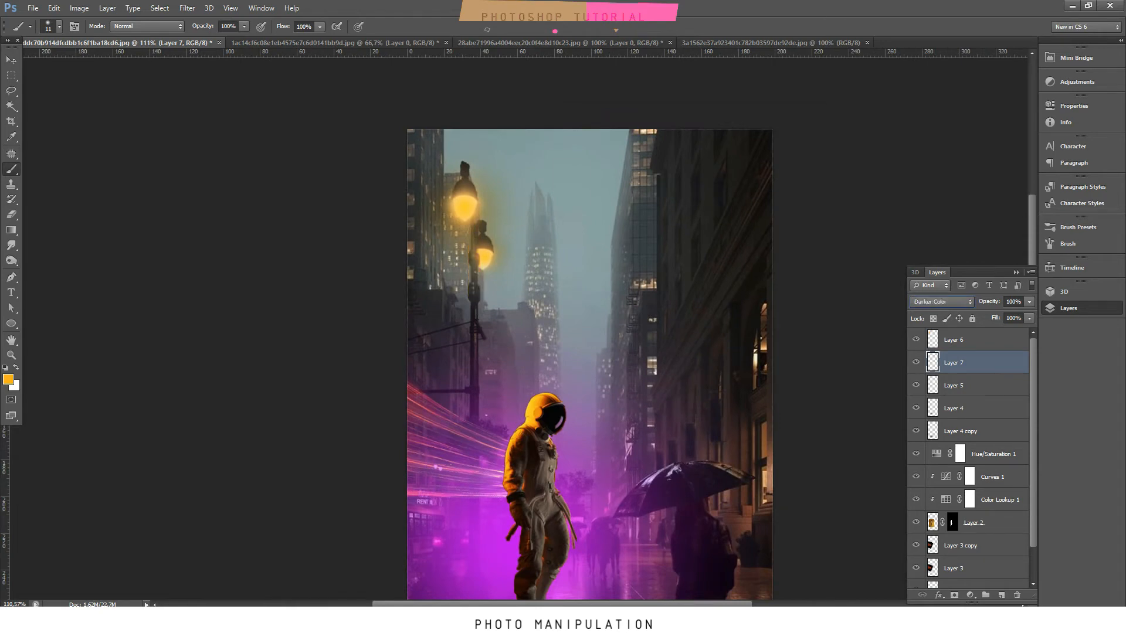
left_click(915, 362)
Set the orange lamp post layer to Soft Light and lower its opacity to 57%.
double_click(941, 302)
key("Down")
key("Down")
key("Down")
key("Down")
key("Down")
key("Down")
key("Down")
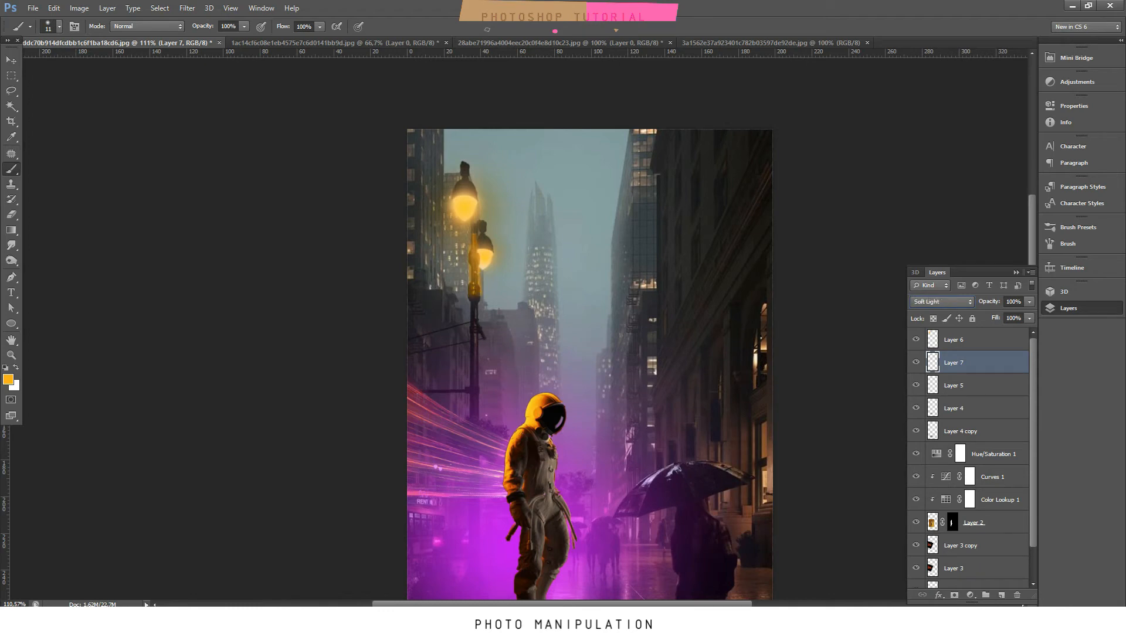
left_click_drag(988, 302, 966, 301)
scroll(589, 363, "down", 3)
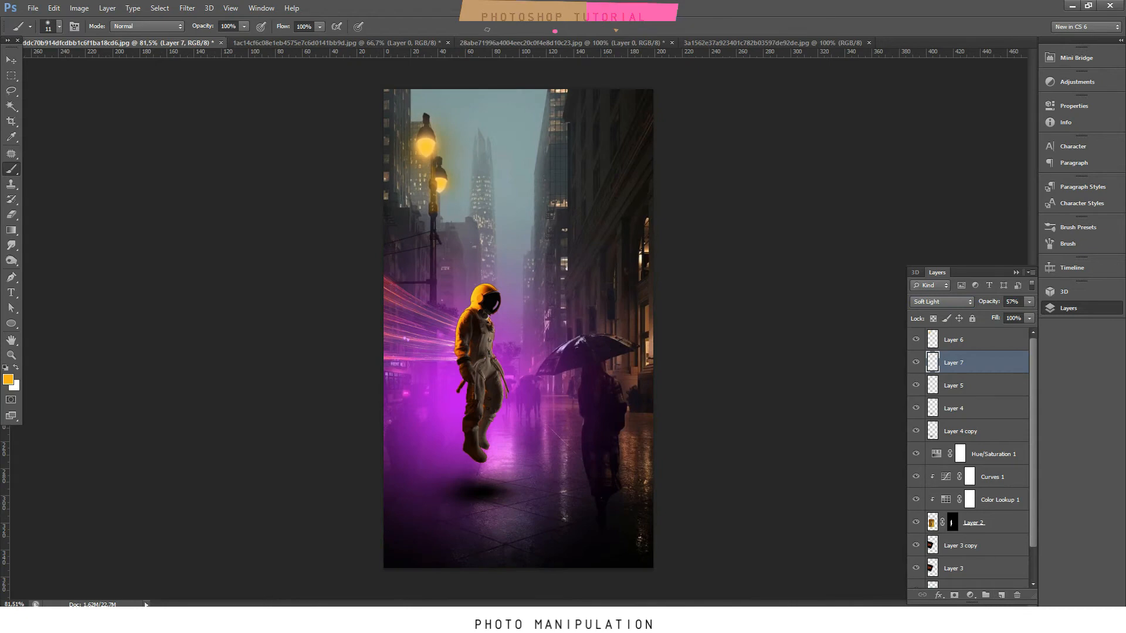
Add a new layer at the top of the stack and keep orange fdb31b as the foreground color.
left_click(973, 339)
left_click(1001, 595)
left_click(8, 380)
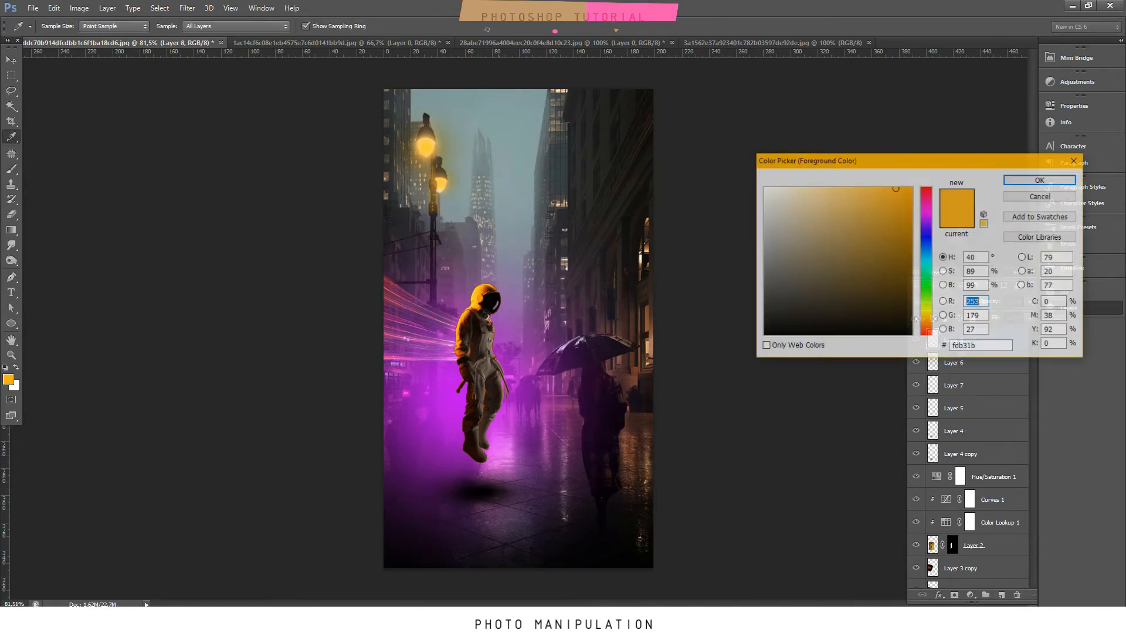
key("Return")
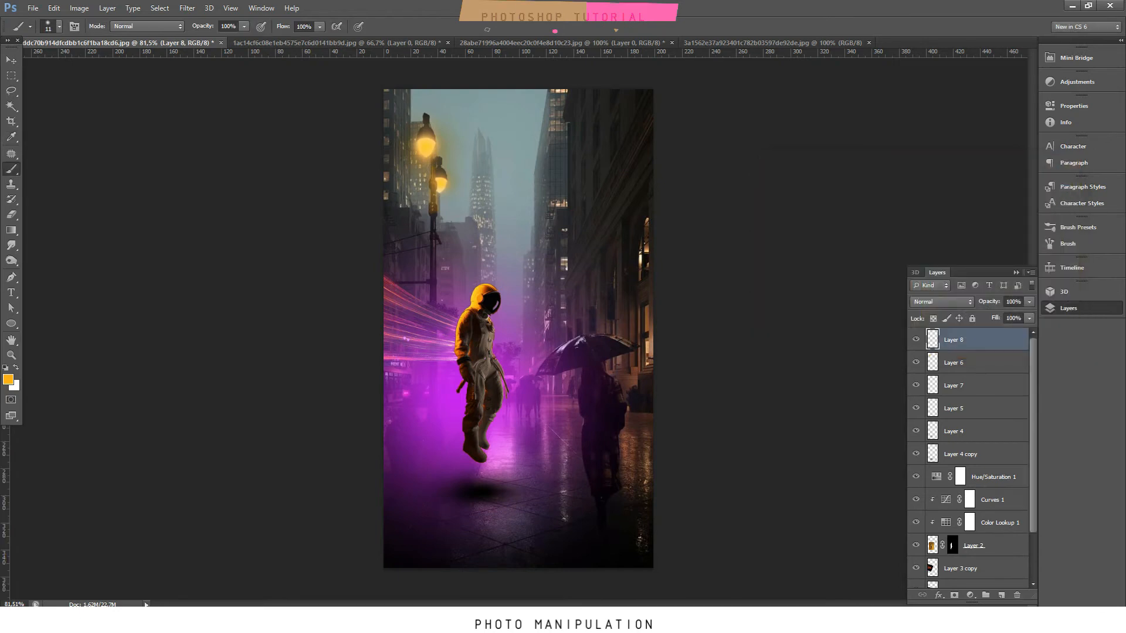
With the Pen tool, outline a wedge from outside the canvas's left edge to the astronaut's back and convert it to a selection.
key("p")
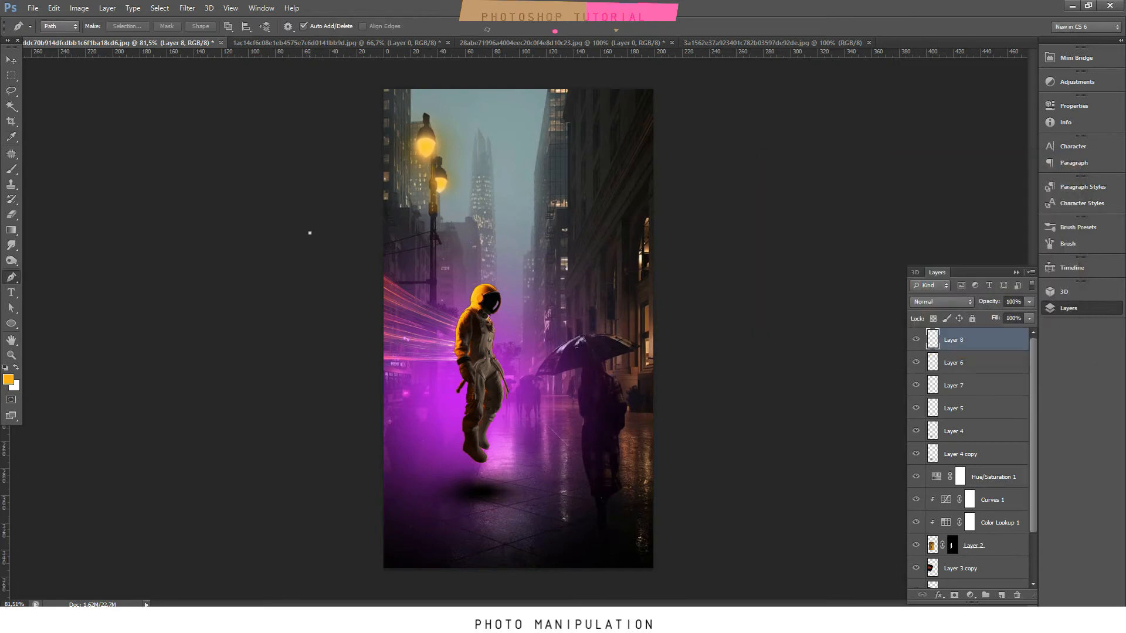
left_click(310, 233)
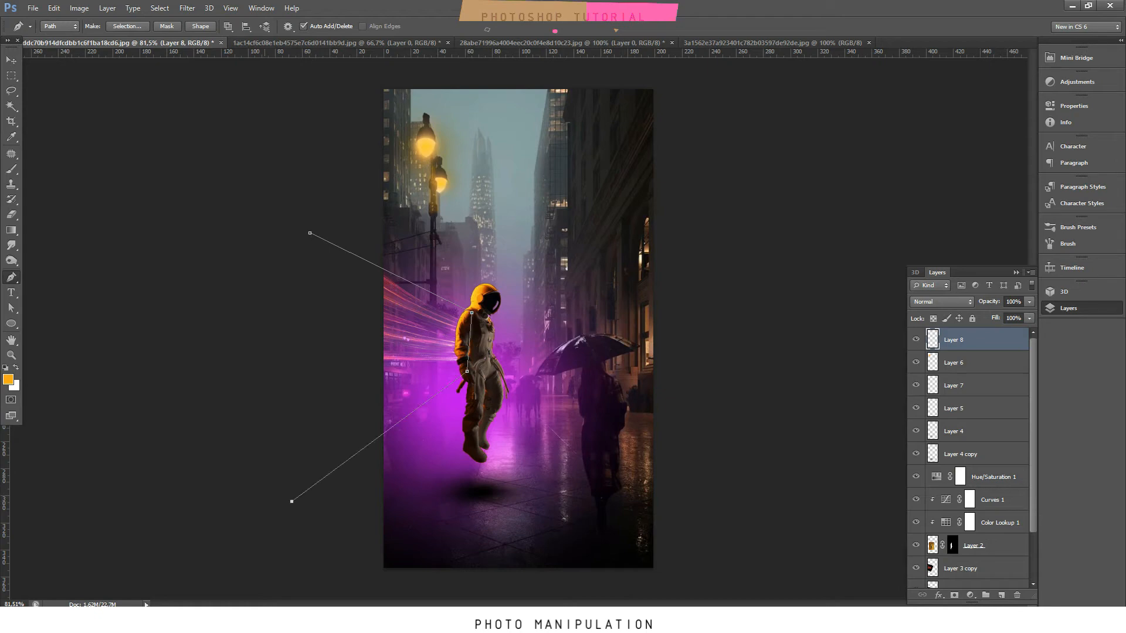
left_click(291, 499)
left_click(265, 249)
left_click(309, 233)
key("ctrl+Return")
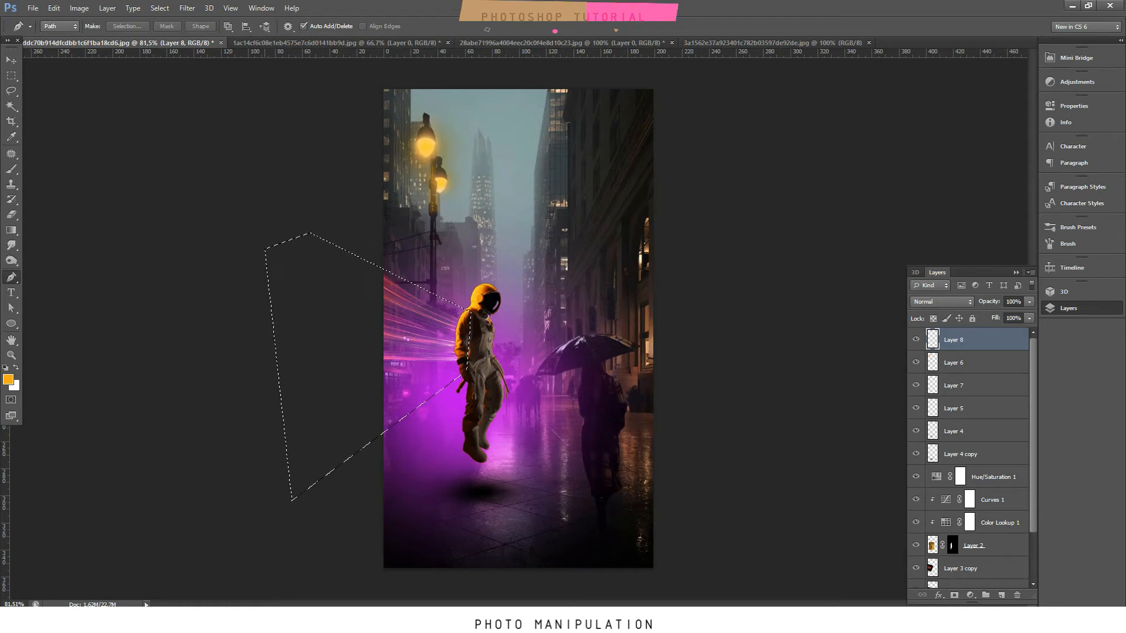
Feather the wedge selection, fill it with the orange foreground color and deselect it.
key("shift+F6")
key("Return")
key("alt+BackSpace")
key("ctrl+d")
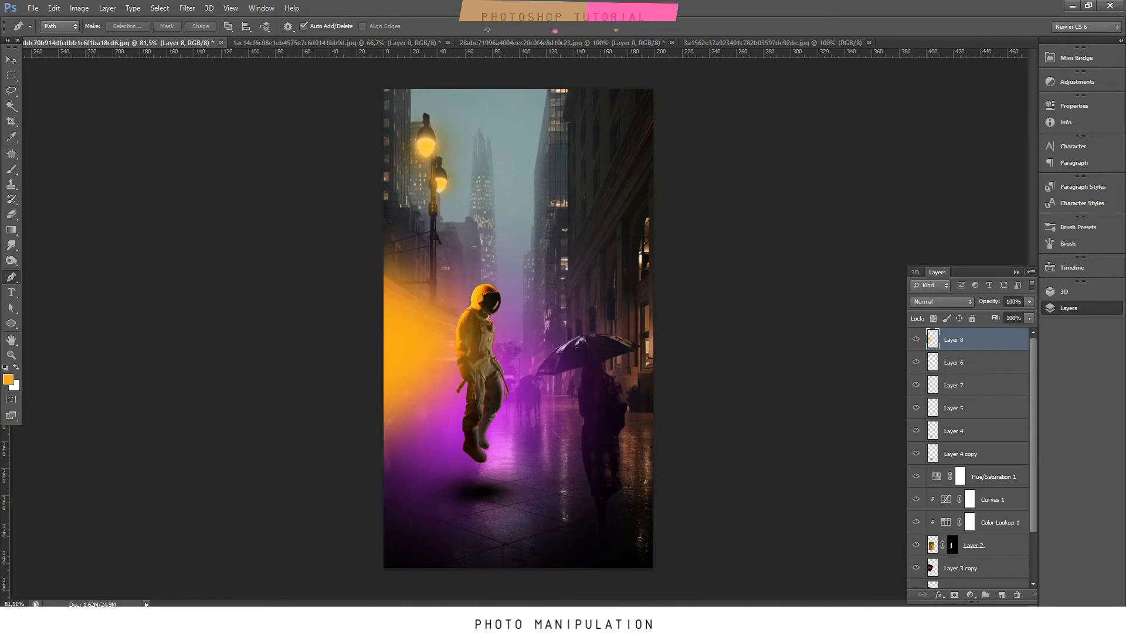
Try blend modes from Multiply onward on the orange wedge layer, keep Screen and set the opacity to 97%.
left_click(941, 302)
left_click(927, 342)
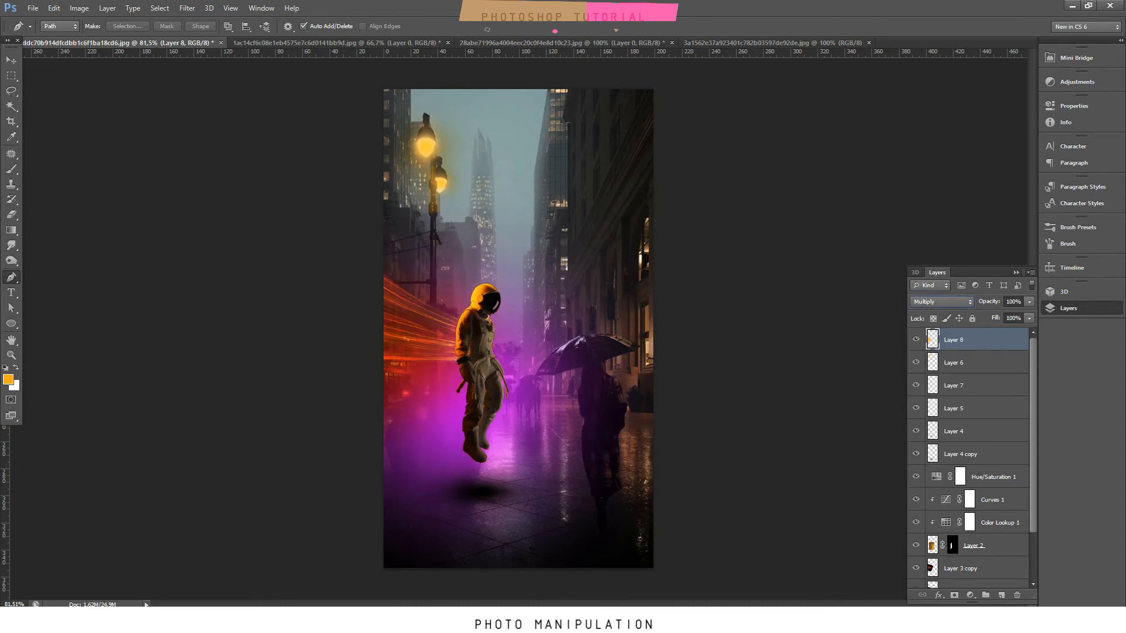
key("Down")
key("Down")
key("Down")
key("Down")
key("Down")
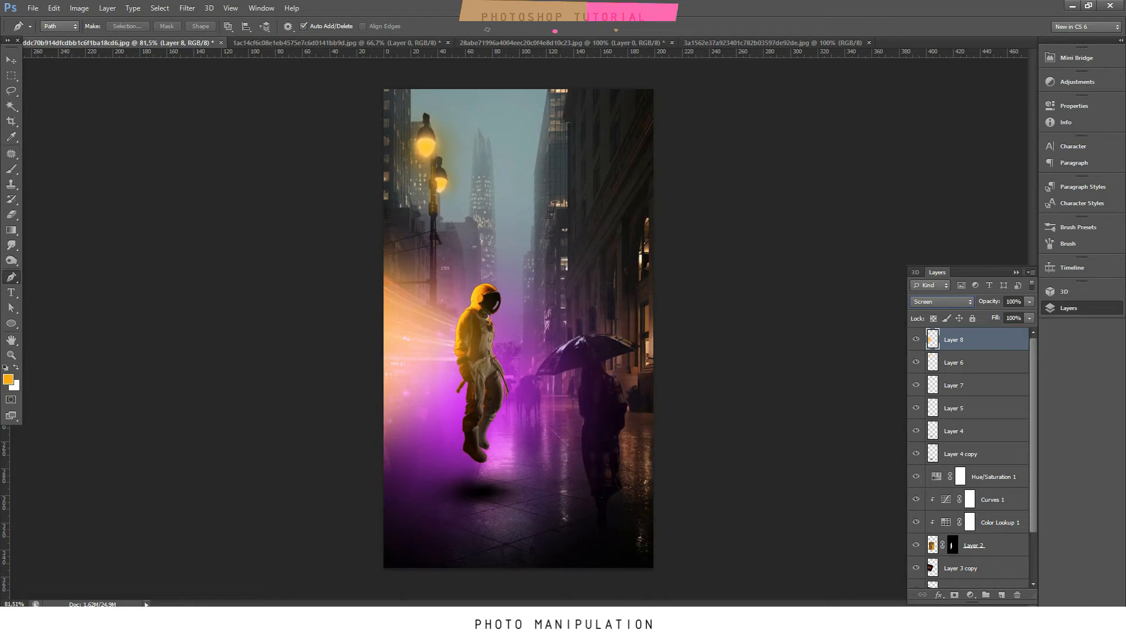
key("9")
key("7")
scroll(518, 329, "down", 1)
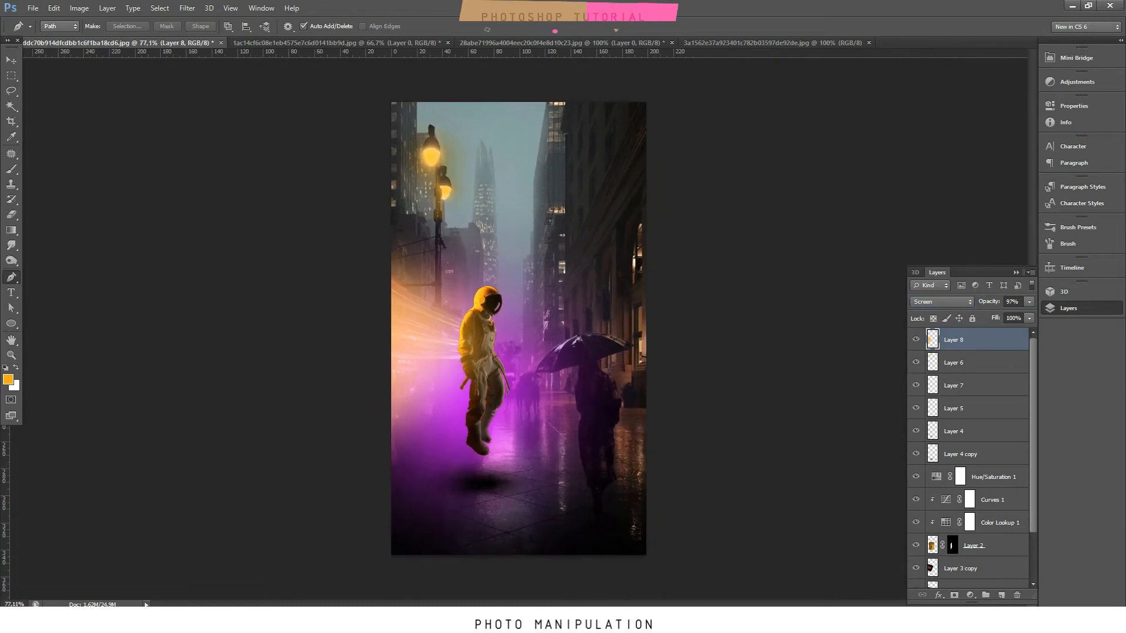
Switch to the shooting star photo and convert its background into a regular layer.
left_click(561, 42)
left_click(772, 42)
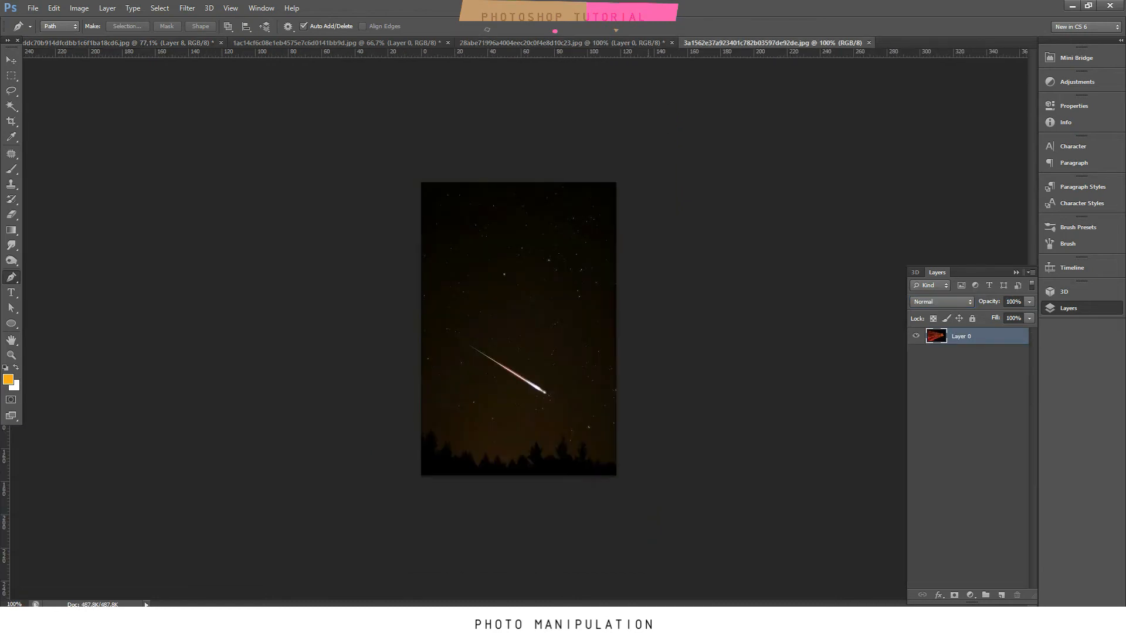
double_click(976, 339)
left_click(658, 195)
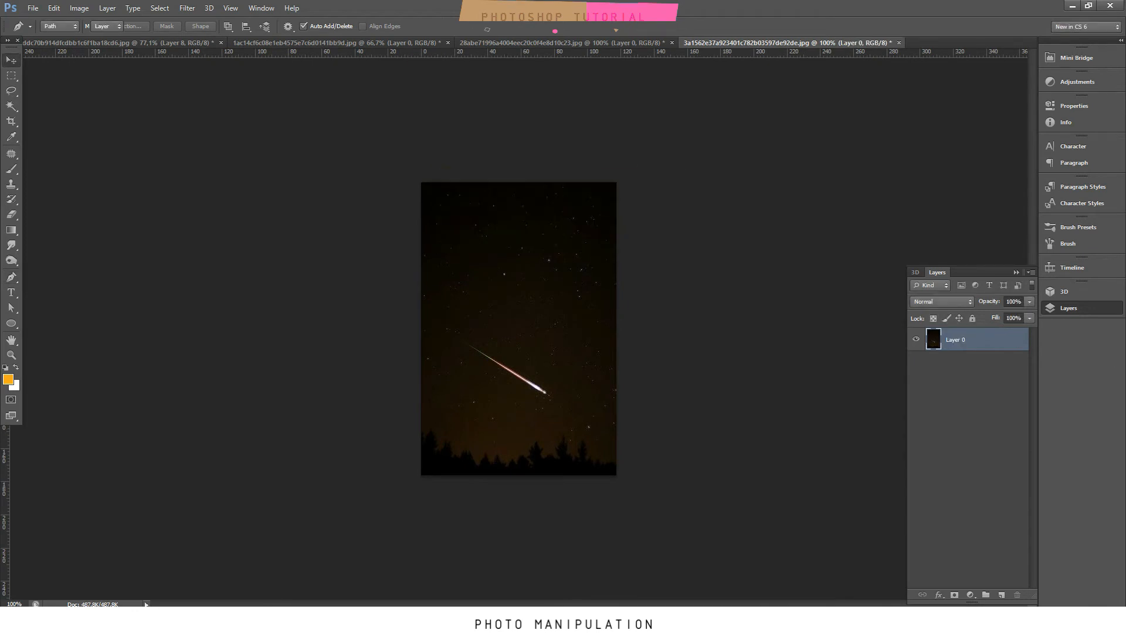
Move the shooting star photo into the city street composition as a new layer.
key("v")
left_click_drag(518, 328, 513, 249)
left_click_drag(515, 176, 516, 101)
left_click(516, 100)
left_click(567, 228)
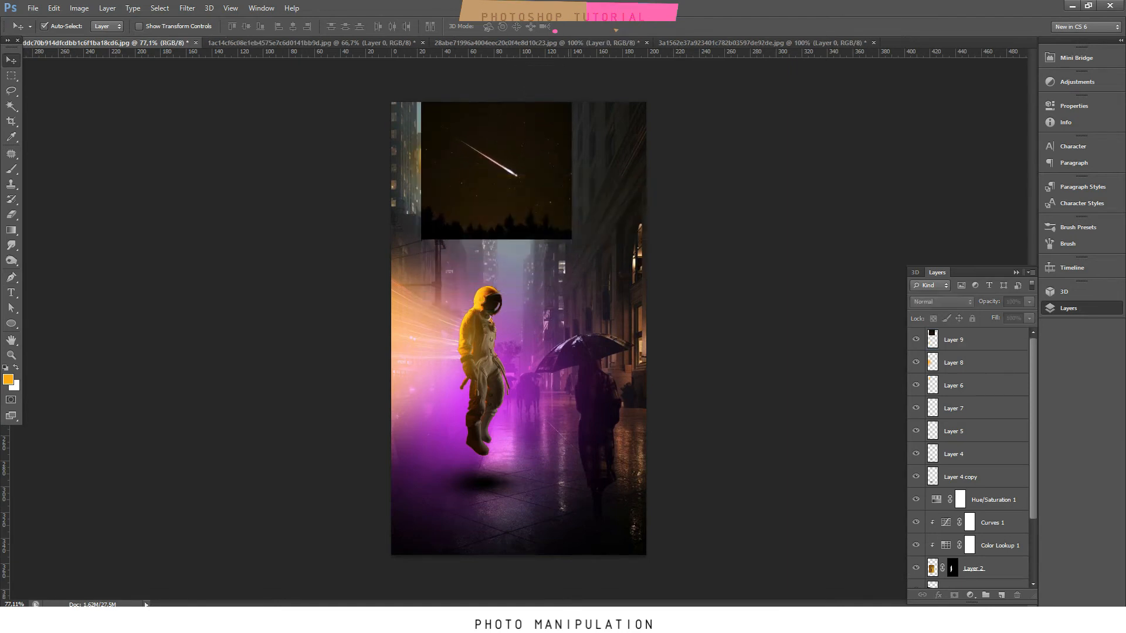
Scale down the shooting star image and position it over the sky at the top of the street scene.
left_click_drag(520, 169, 530, 146)
key("ctrl+t")
scroll(518, 328, "down", 5)
scroll(530, 145, "up", 5)
left_click_drag(525, 104, 533, 135)
key("Return")
scroll(528, 93, "up", 3)
Set the shooting star layer's blend mode to Lighten to hide its dark background.
left_click(941, 301)
left_click(933, 343)
key("Down")
key("Down")
key("Down")
key("Down")
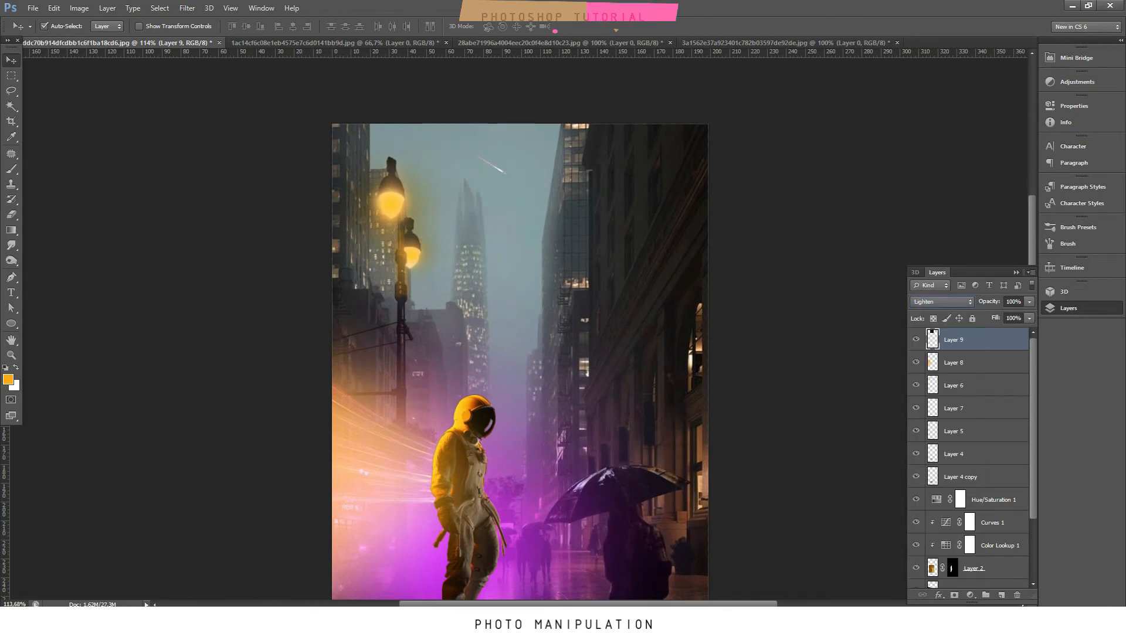
scroll(519, 362, "down", 3)
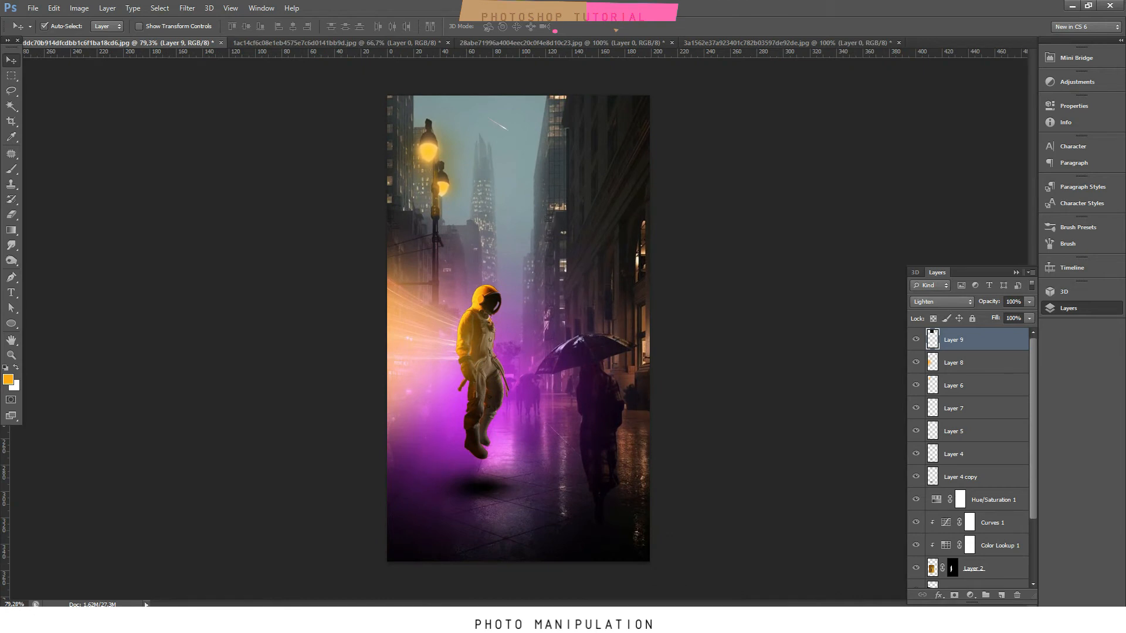
Duplicate the shooting star layer, scale the copy to about 81% and place it to the left of the original.
key("ctrl+j")
key("ctrl+t")
left_click_drag(504, 96, 490, 135)
scroll(462, 119, "down", 2)
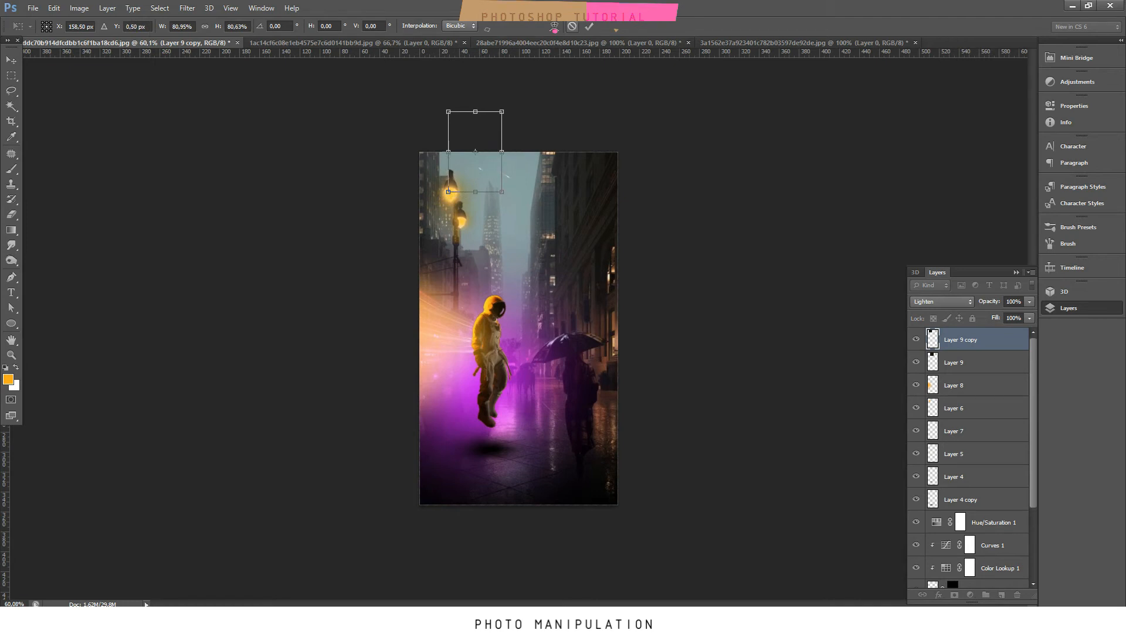
key("Return")
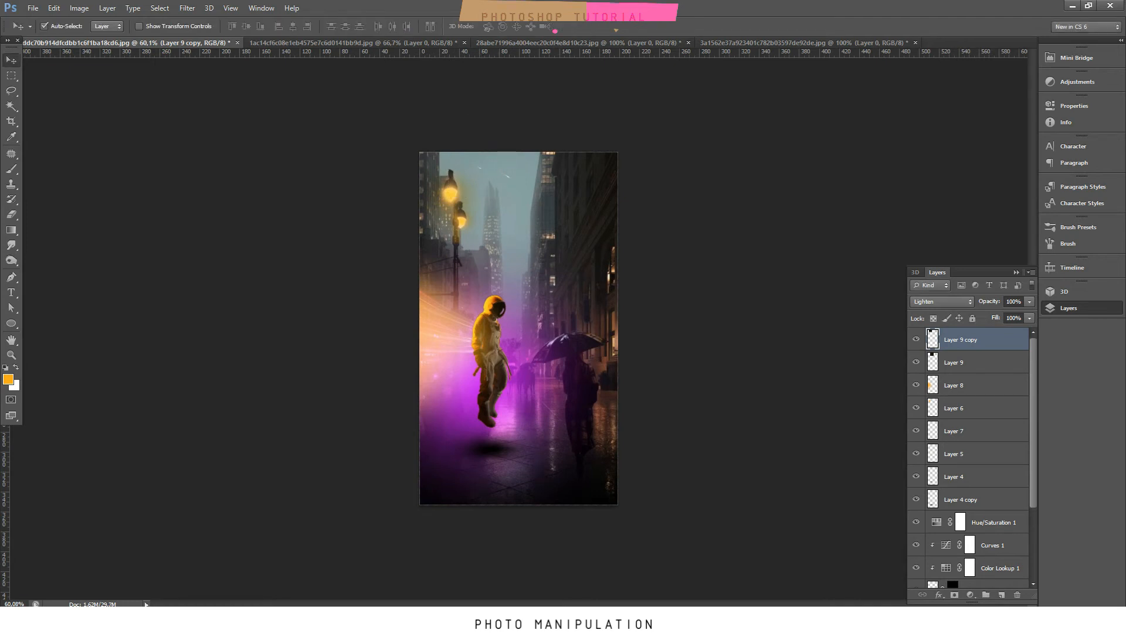
Add a new layer and outline the upper part of the astronaut's visor with the Pen tool as a selection.
scroll(525, 332, "up", 2)
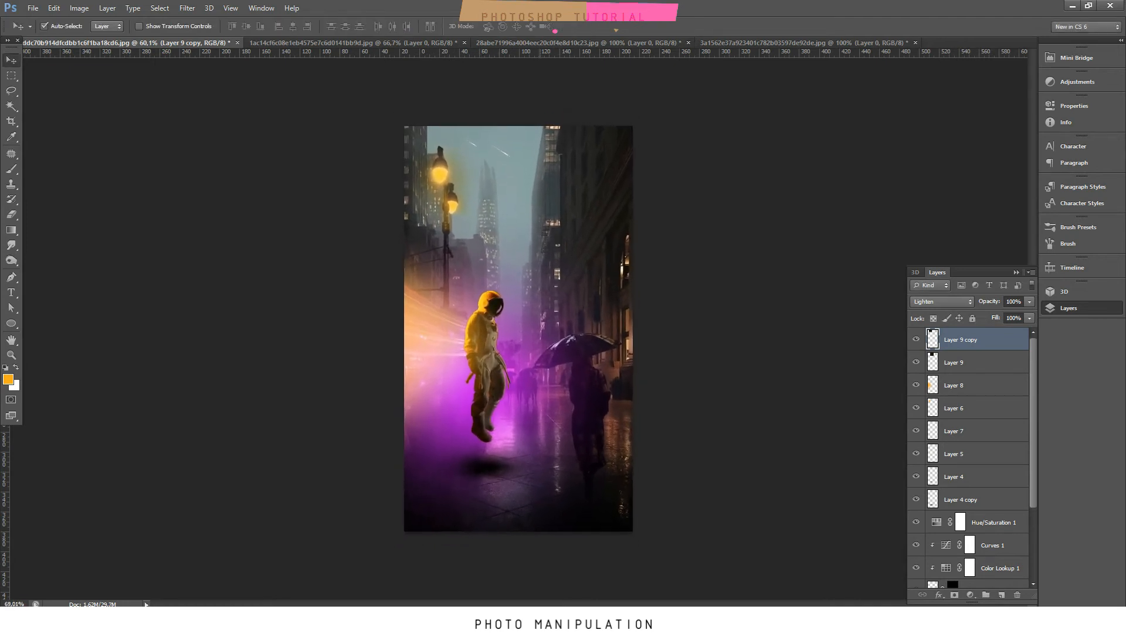
scroll(518, 328, "up", 2)
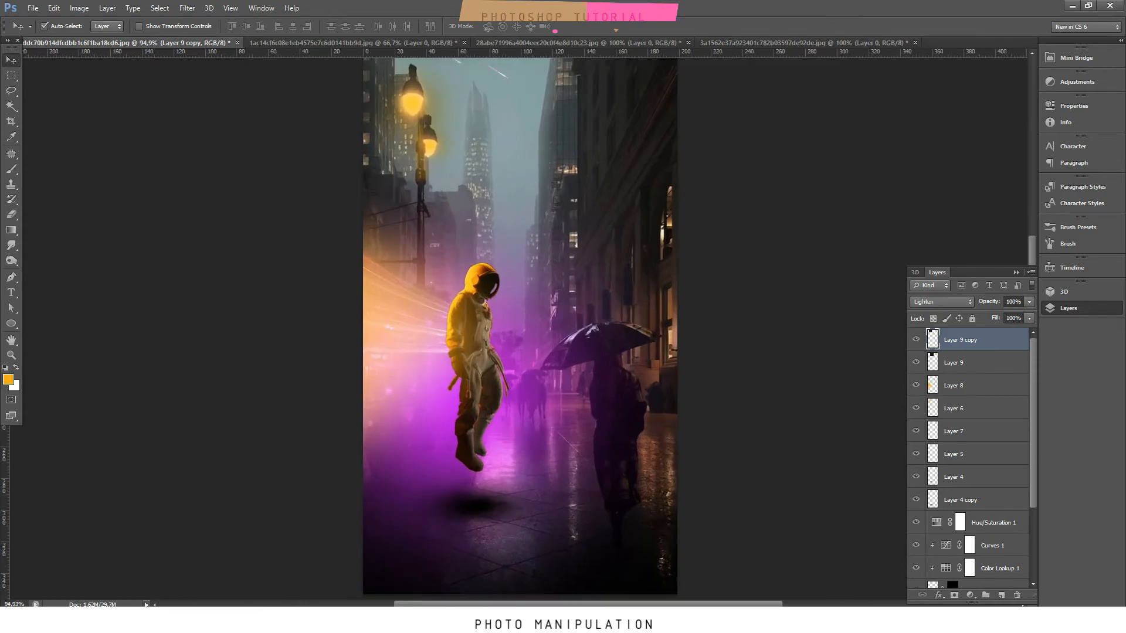
left_click(1002, 596)
scroll(518, 328, "up", 3)
scroll(493, 293, "up", 2)
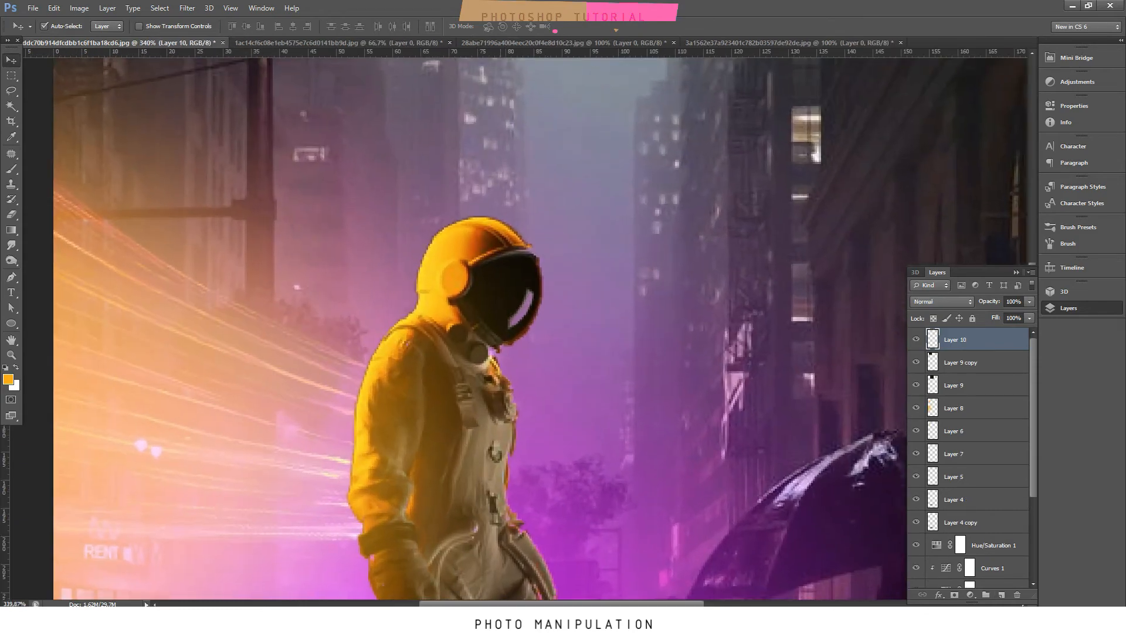
key("p")
scroll(498, 264, "up", 2)
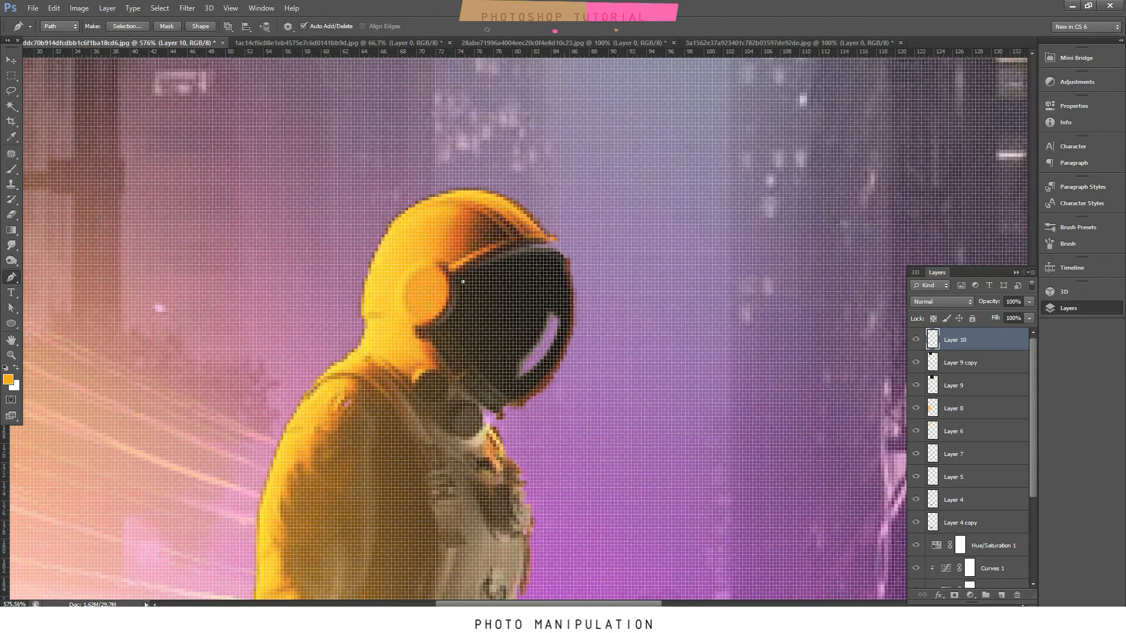
left_click_drag(568, 258, 638, 278)
left_click(573, 321)
left_click(449, 316)
left_click(463, 281)
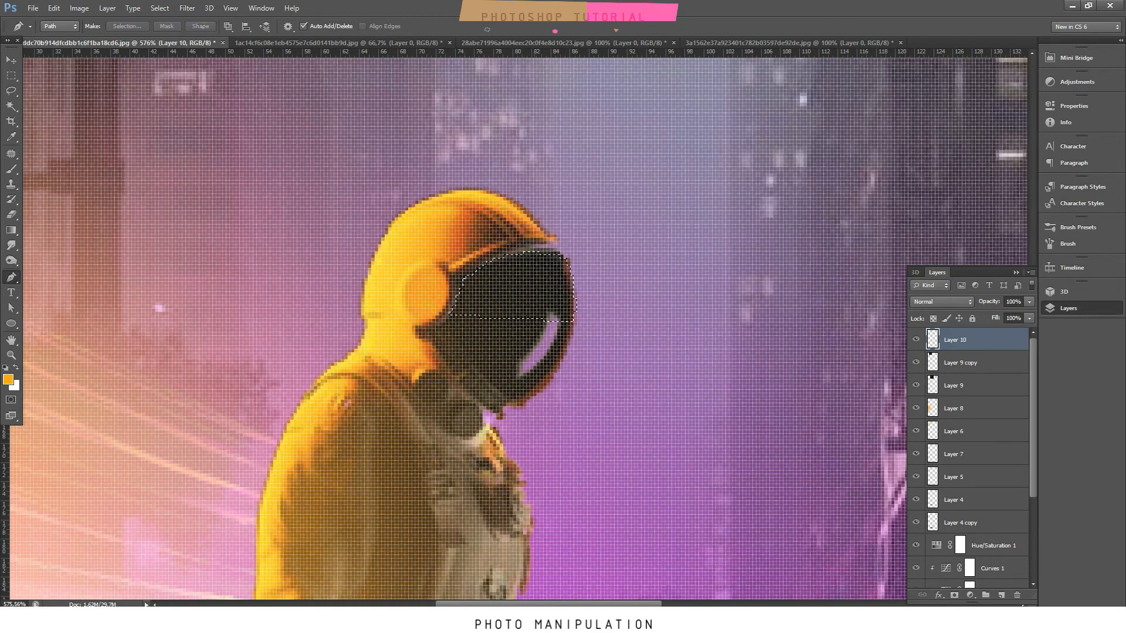
Set the foreground colour to the tan bc8c62 sampled from the orange glow beside the astronaut.
key("ctrl+0")
left_click(8, 379)
left_click(410, 294)
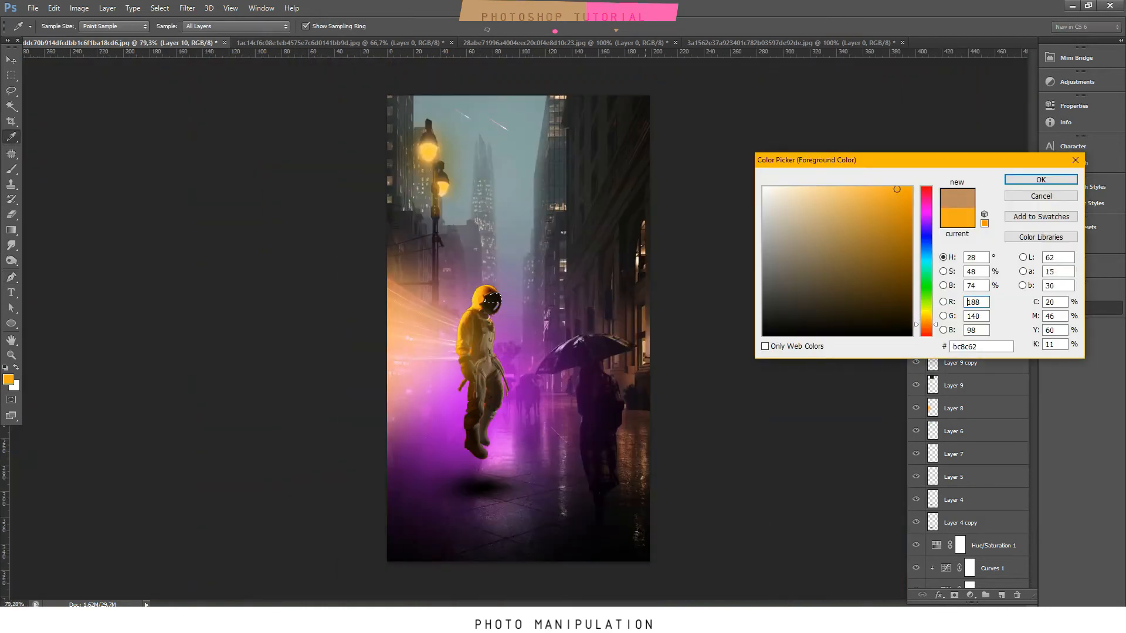
left_click(1040, 179)
Paint the selected upper part of the astronaut's visor with the tan colour using the Brush tool.
scroll(489, 246, "up", 6)
scroll(702, 359, "down", 3)
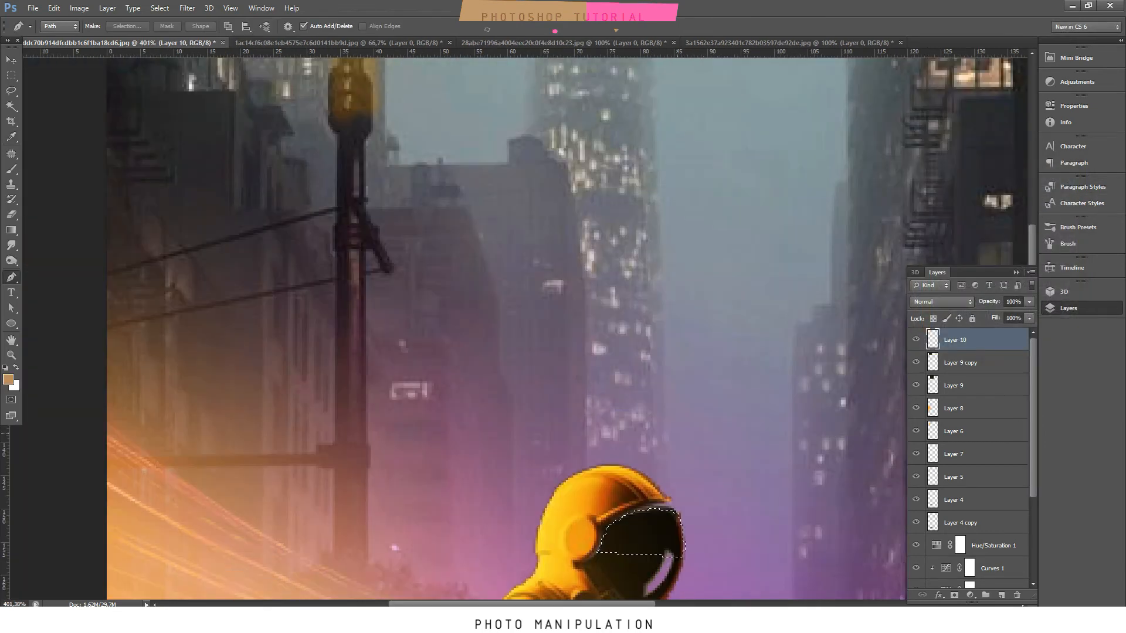
key("b")
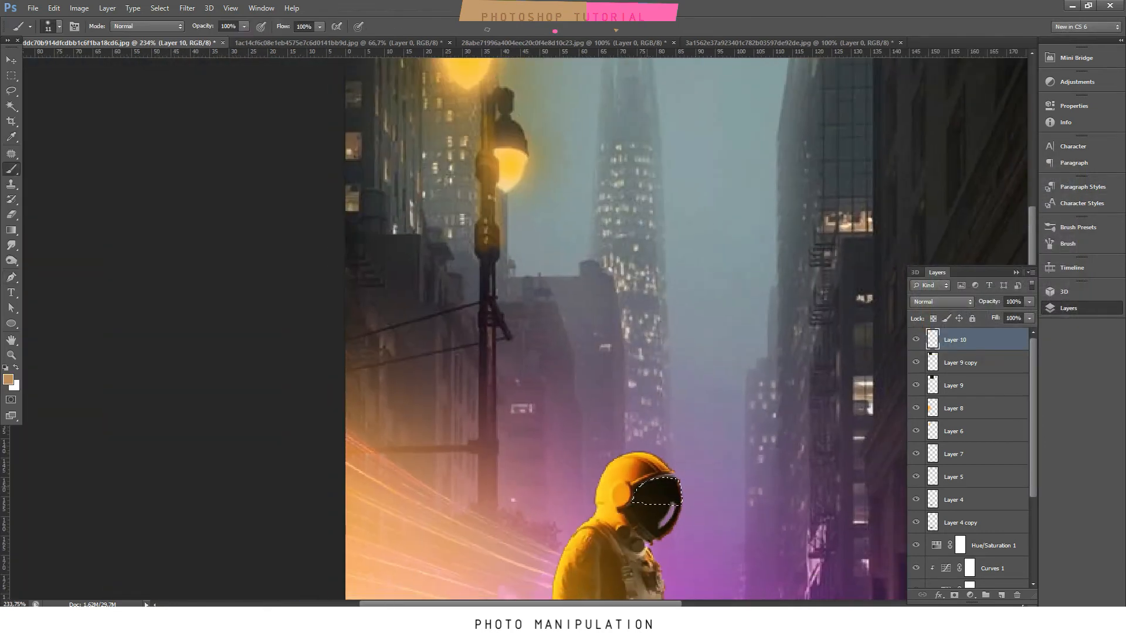
mouse_move(647, 489)
left_mouse_down()
mouse_move(699, 479)
mouse_move(675, 485)
mouse_move(747, 493)
left_mouse_up()
left_click(657, 490)
key("ctrl+z")
scroll(741, 470, "down", 3)
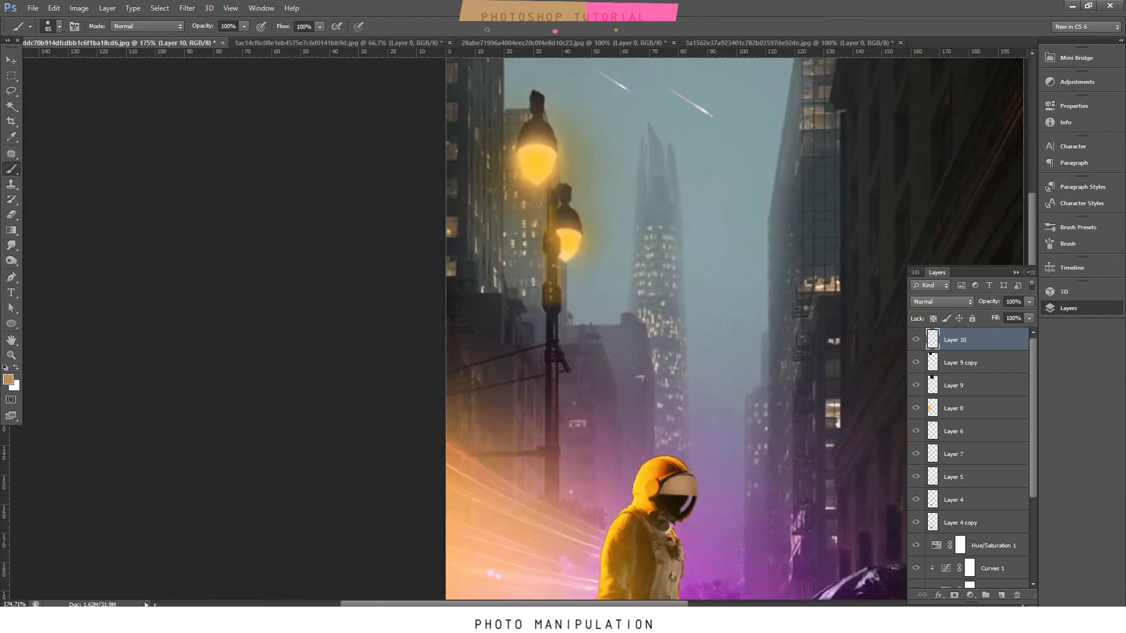
Try several blend modes on the painted visor layer and set it to Lighter Color.
left_click(941, 301)
left_click(941, 318)
key("Down")
key("Down")
key("Down")
key("Down")
key("Down")
key("Down")
key("Down")
key("Down")
key("Down")
key("Down")
key("Down")
key("Down")
key("Down")
key("Down")
key("Down")
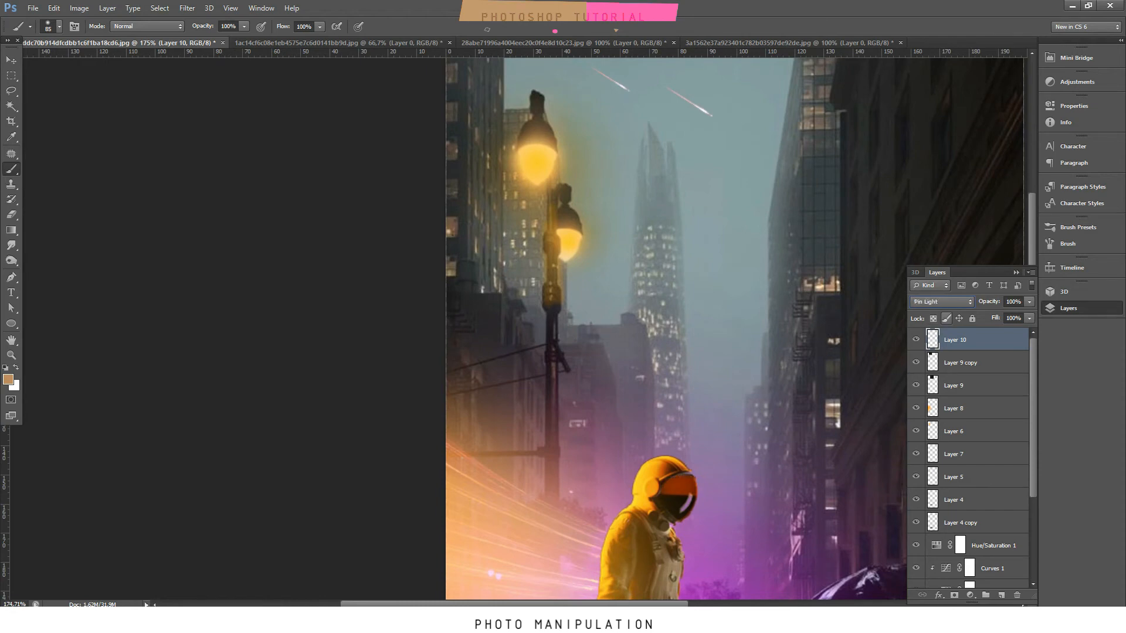
key("Up")
key("Up")
key("Up")
key("Up")
key("Up")
key("Up")
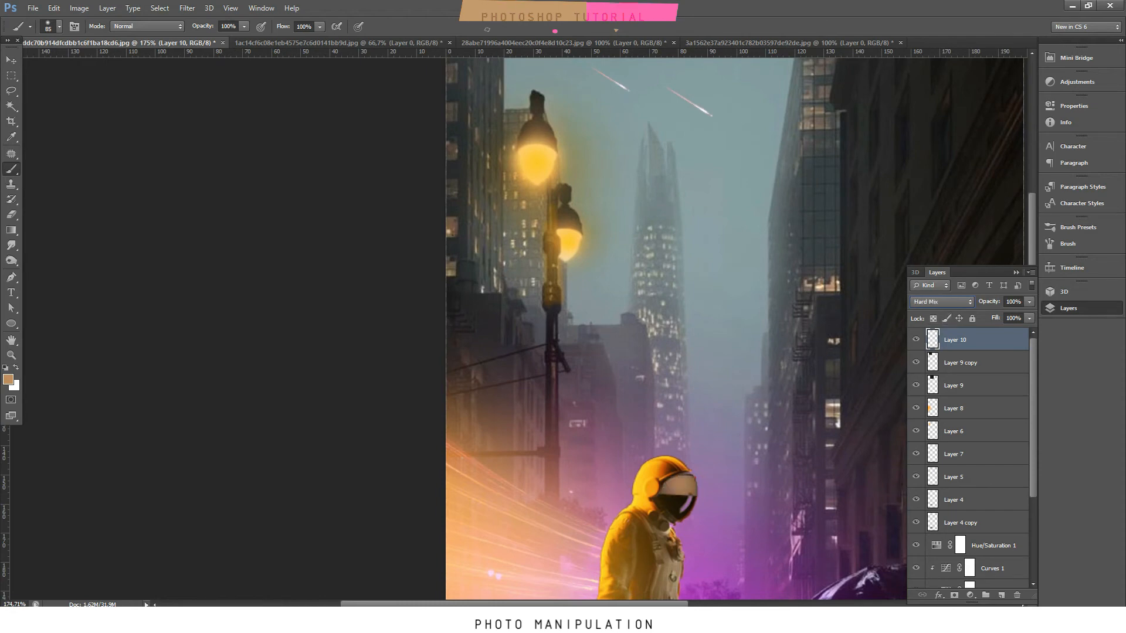
key("Up")
key("Up")
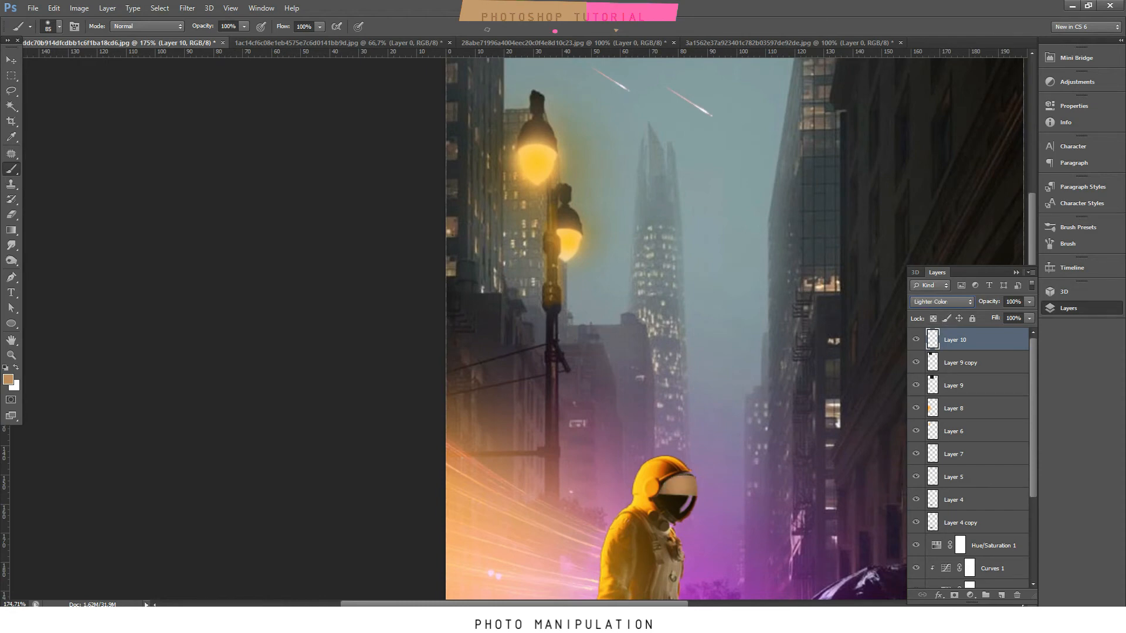
Reduce the visor reflection layer's opacity to 19%.
key("Tab")
type("83")
key("Return")
type("19")
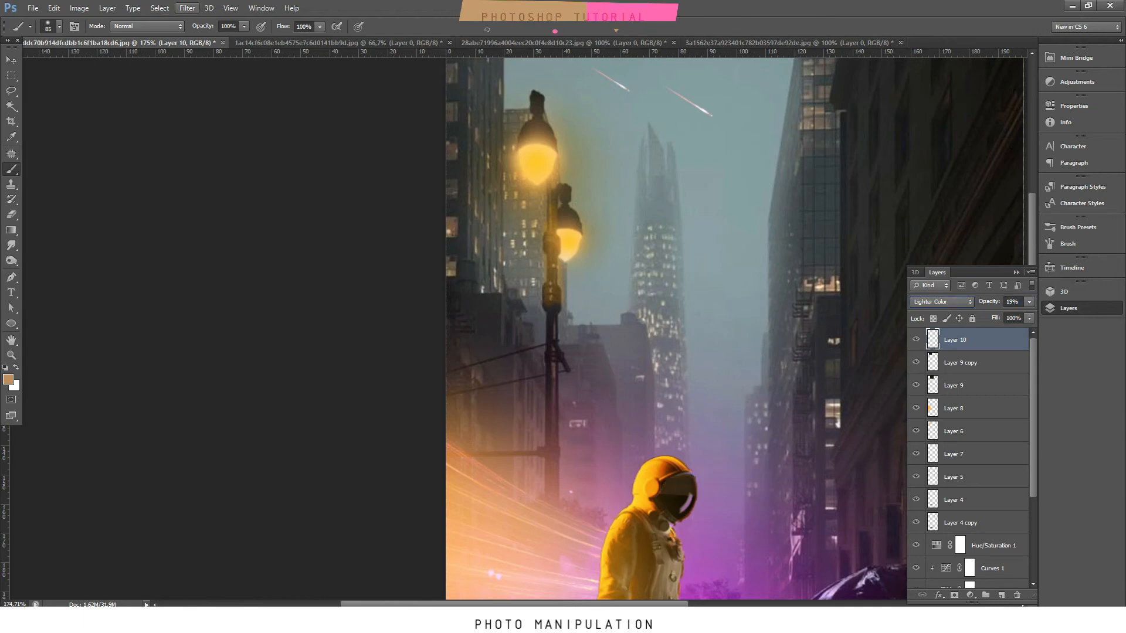
Soften the visor reflection with a Gaussian Blur of 1.9 pixels radius.
left_click(187, 7)
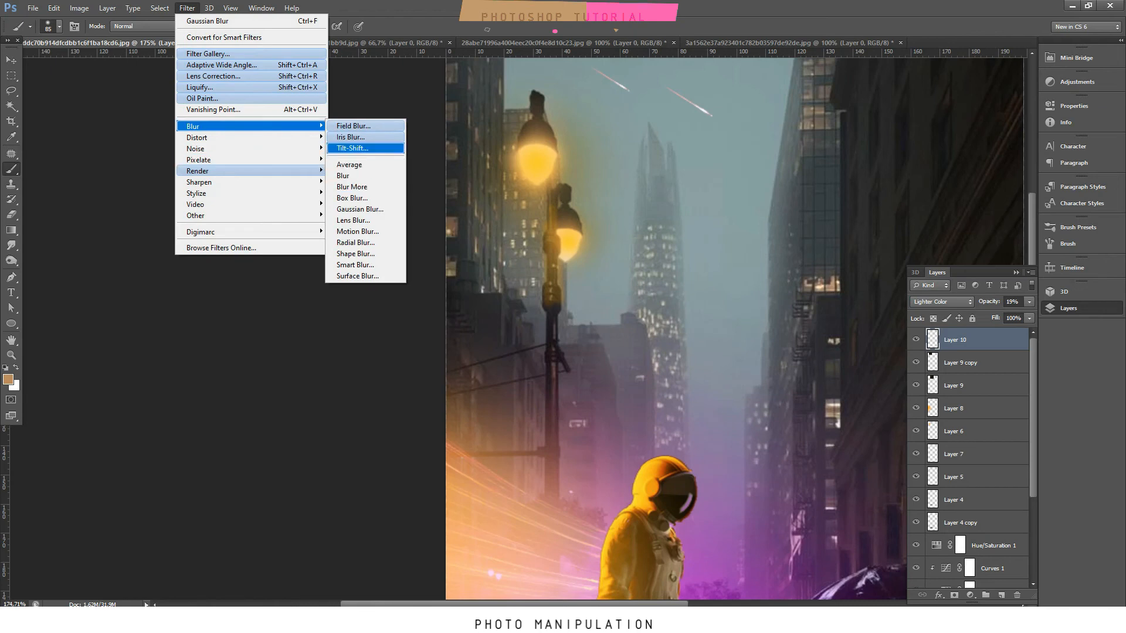
left_click(360, 209)
left_click_drag(746, 307, 719, 307)
key("Return")
key("b")
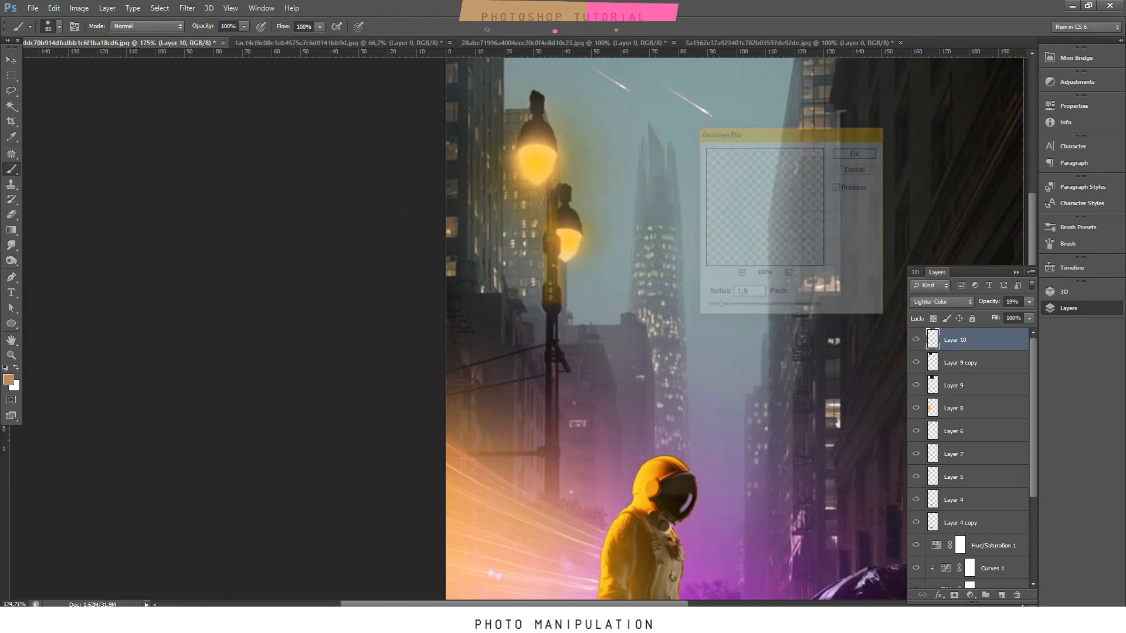
scroll(798, 310, "down", 4)
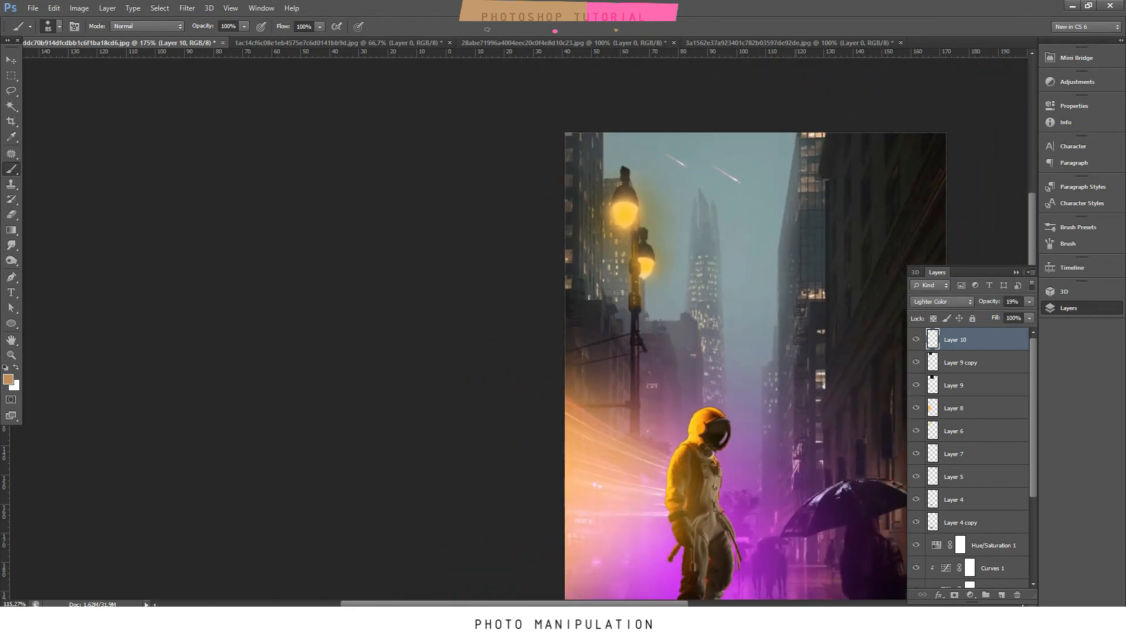
key("alt+Tab")
key("alt+Tab")
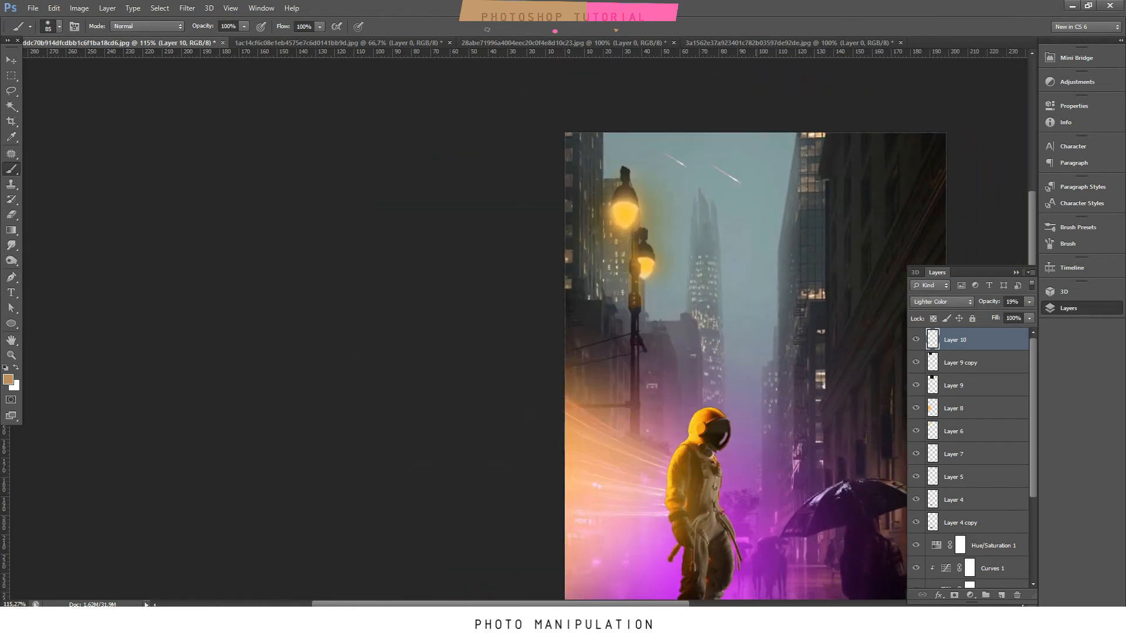
left_click_drag(762, 396, 550, 336)
scroll(549, 336, "down", 3)
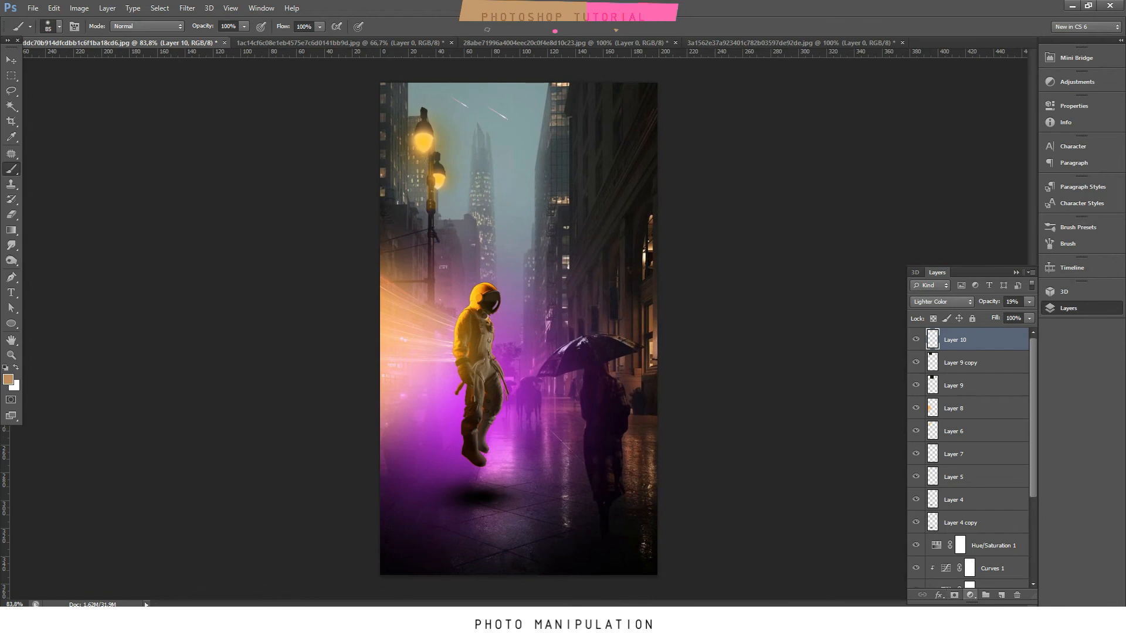
Add a Levels adjustment layer with input levels 25, 1.12 and 220, and toggle its visibility to compare the image.
left_click(970, 595)
left_click(991, 397)
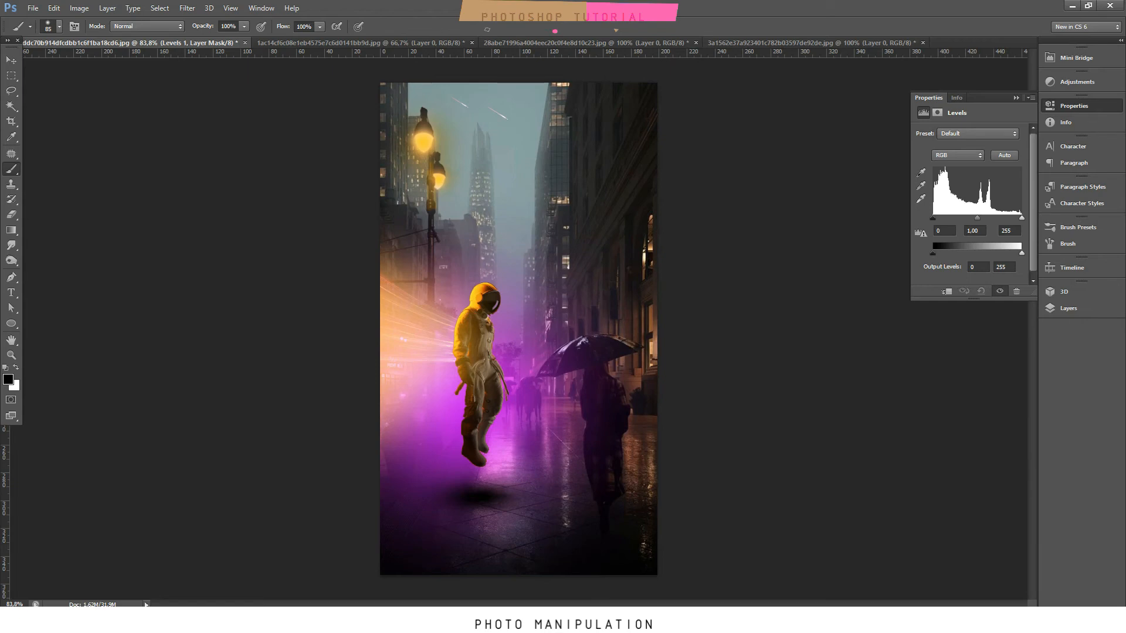
left_click(943, 231)
type("25")
key("Tab")
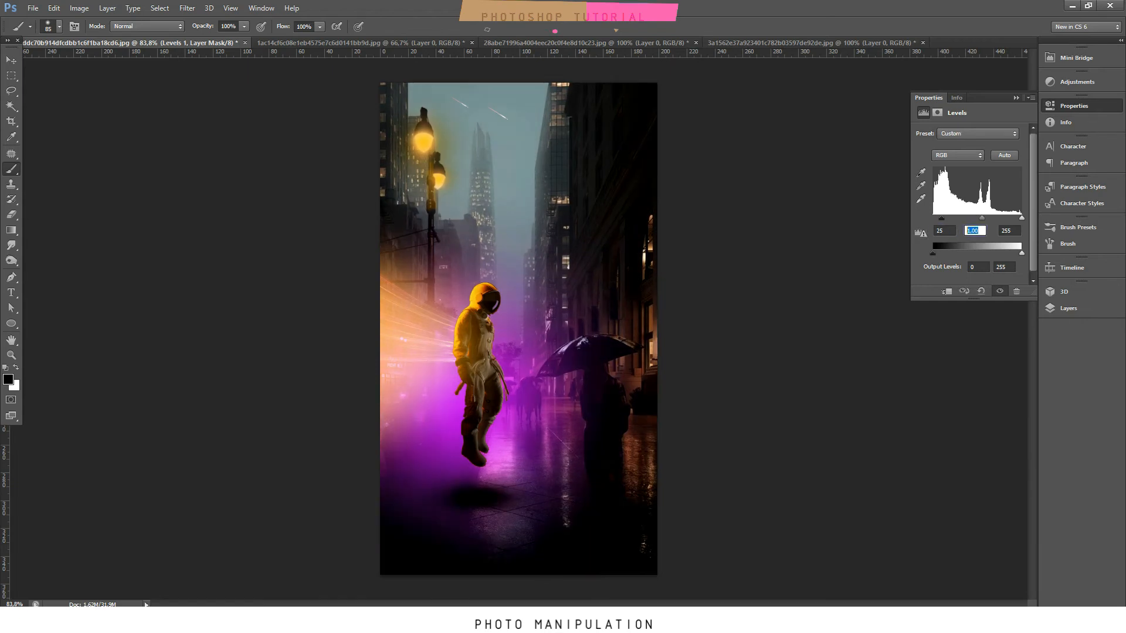
type("1,12")
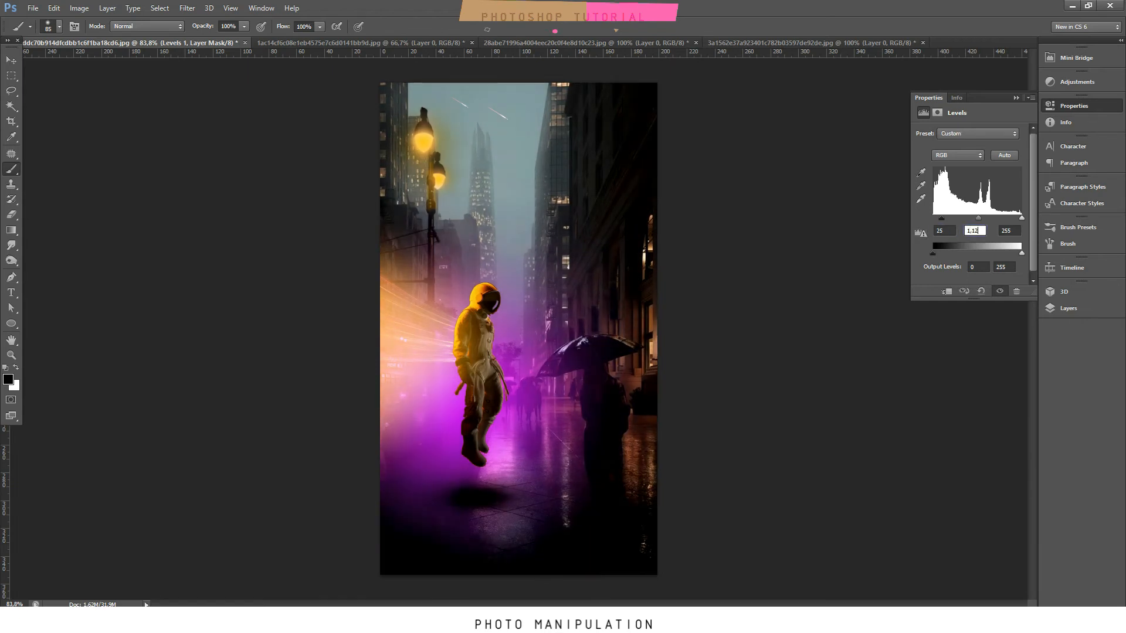
key("Tab")
type("220")
left_click(1069, 308)
left_click(916, 339)
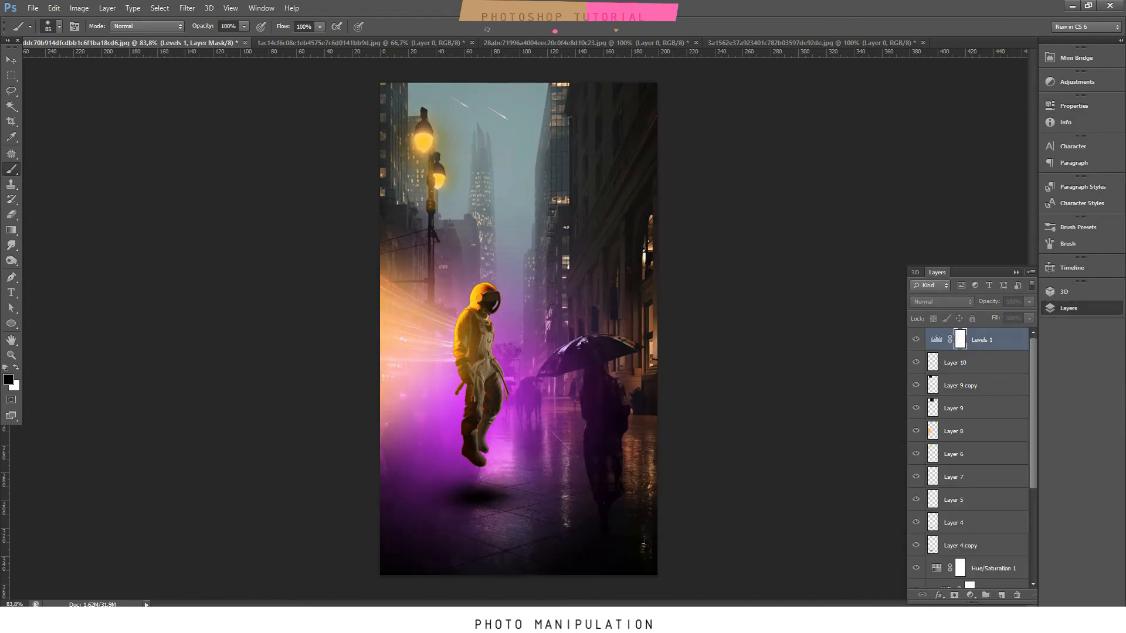
left_click(916, 339)
left_click(916, 339)
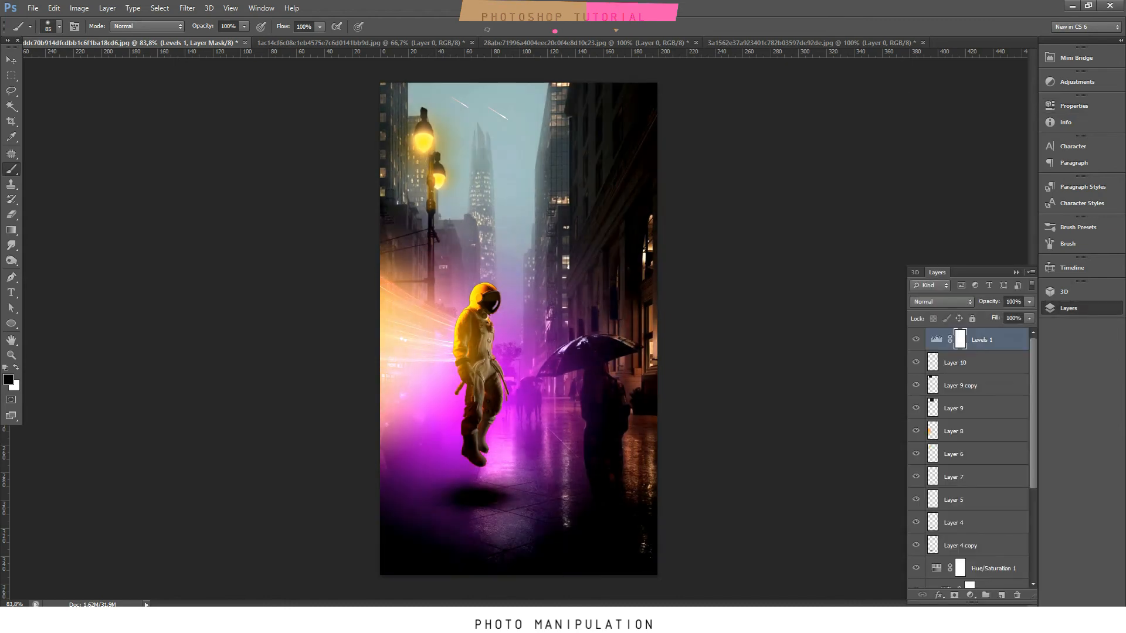
Add a Curves adjustment layer with a point at input 145 and output 111, and toggle its visibility to compare.
left_click(970, 594)
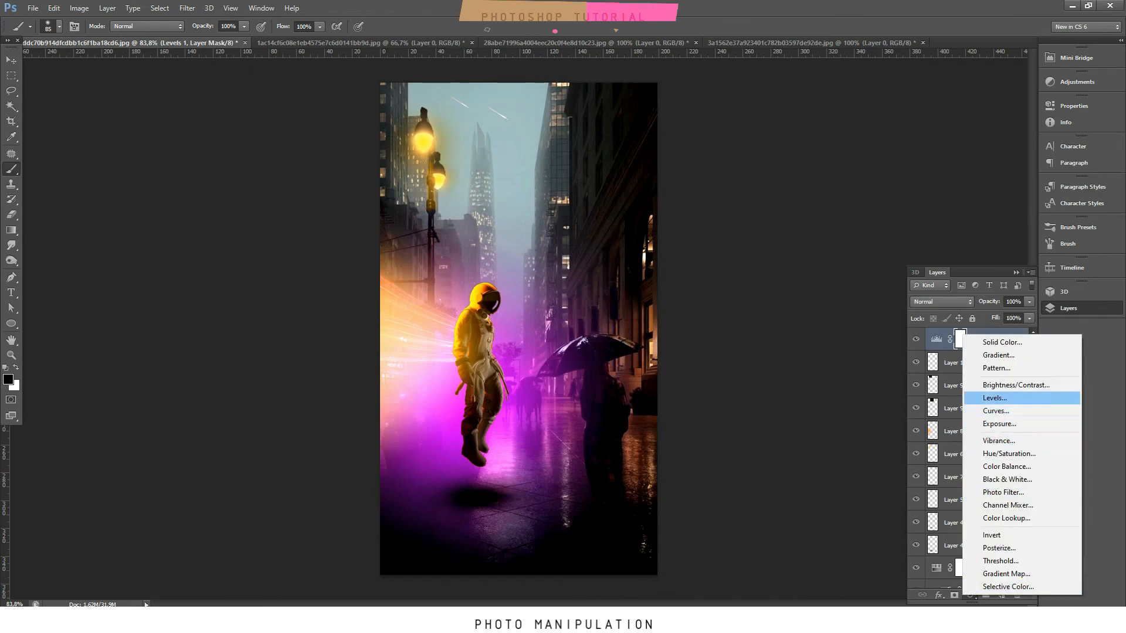
left_click(996, 411)
left_click(976, 201)
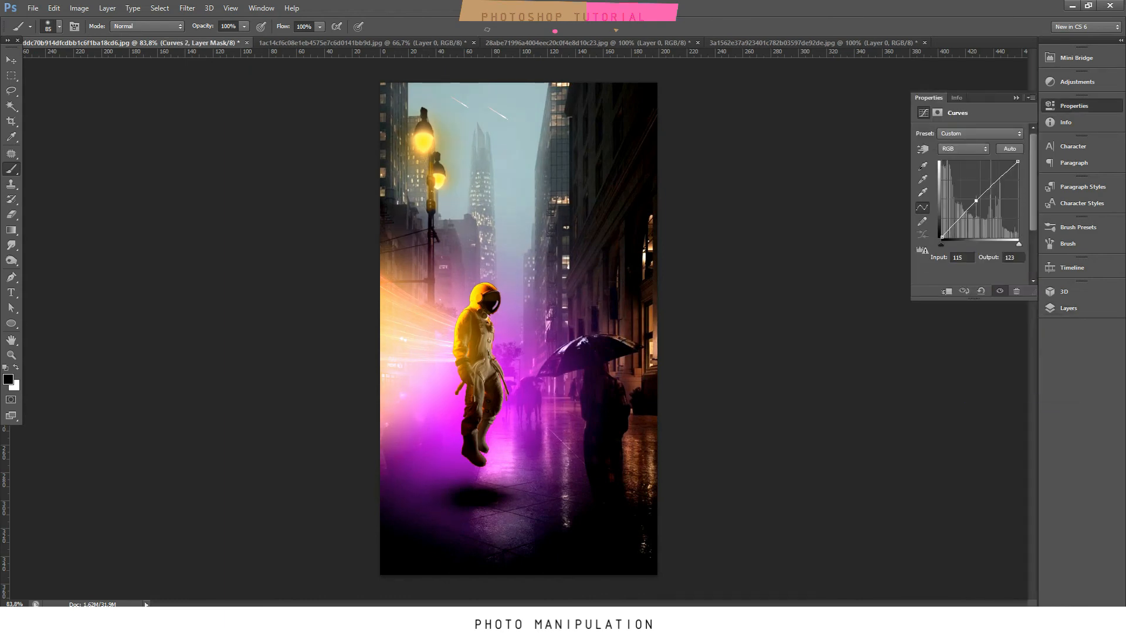
type("145")
key("Tab")
type("111")
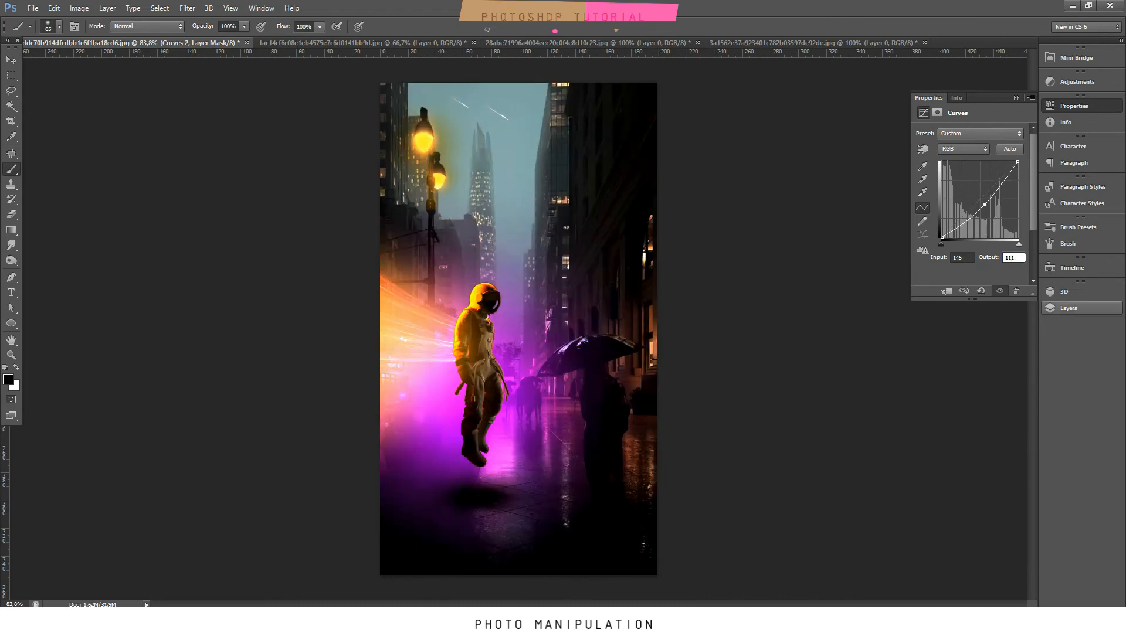
left_click(1068, 307)
left_click(916, 339)
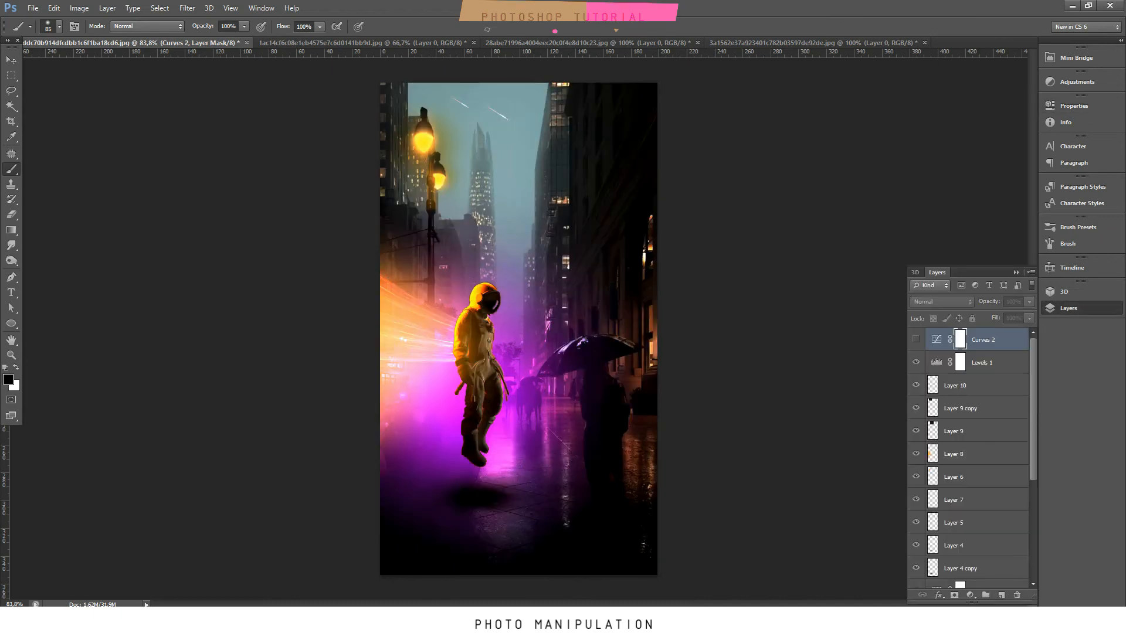
left_click(916, 339)
left_click(915, 339)
left_click(916, 339)
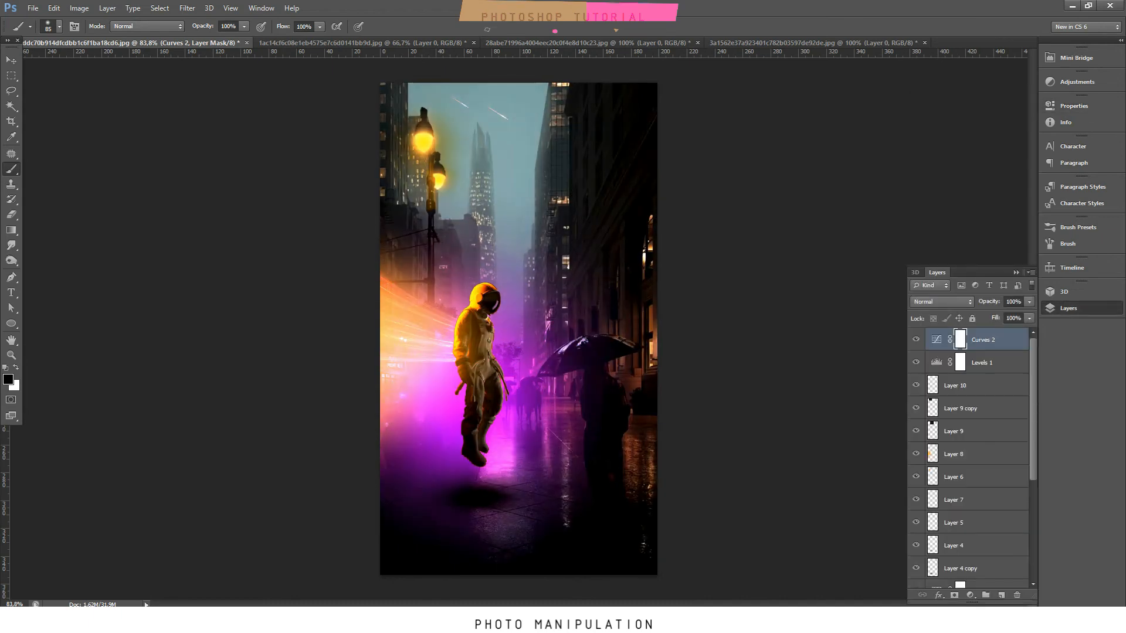
Add a Photo Filter adjustment layer using the Deep Yellow filter, and toggle its visibility to compare.
scroll(518, 328, "down", 3)
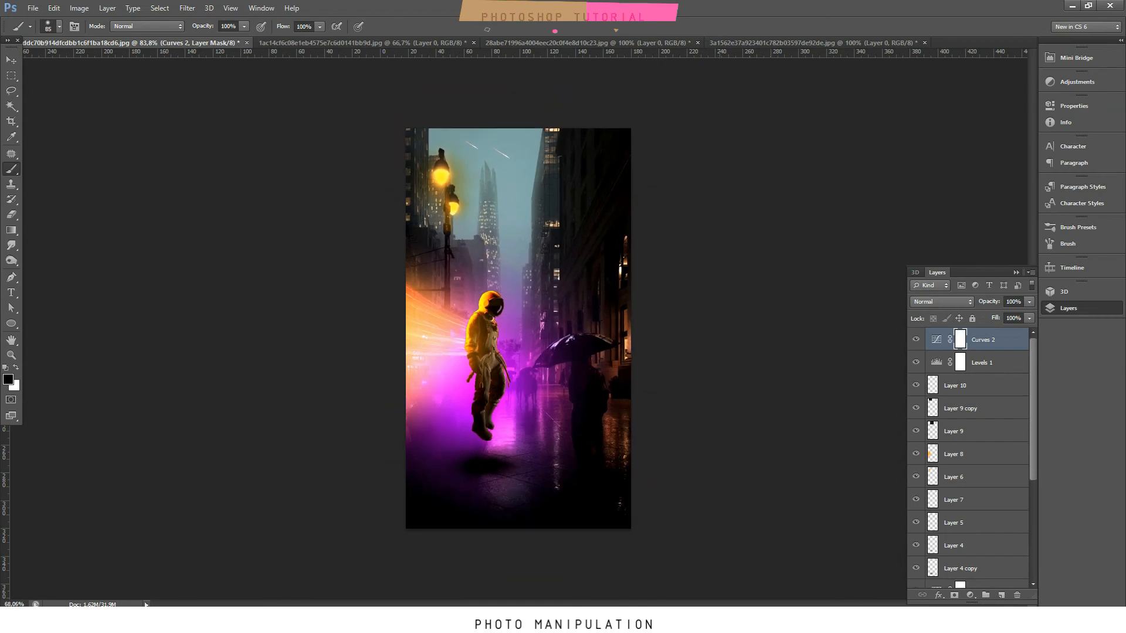
scroll(518, 328, "up", 2)
left_click(970, 595)
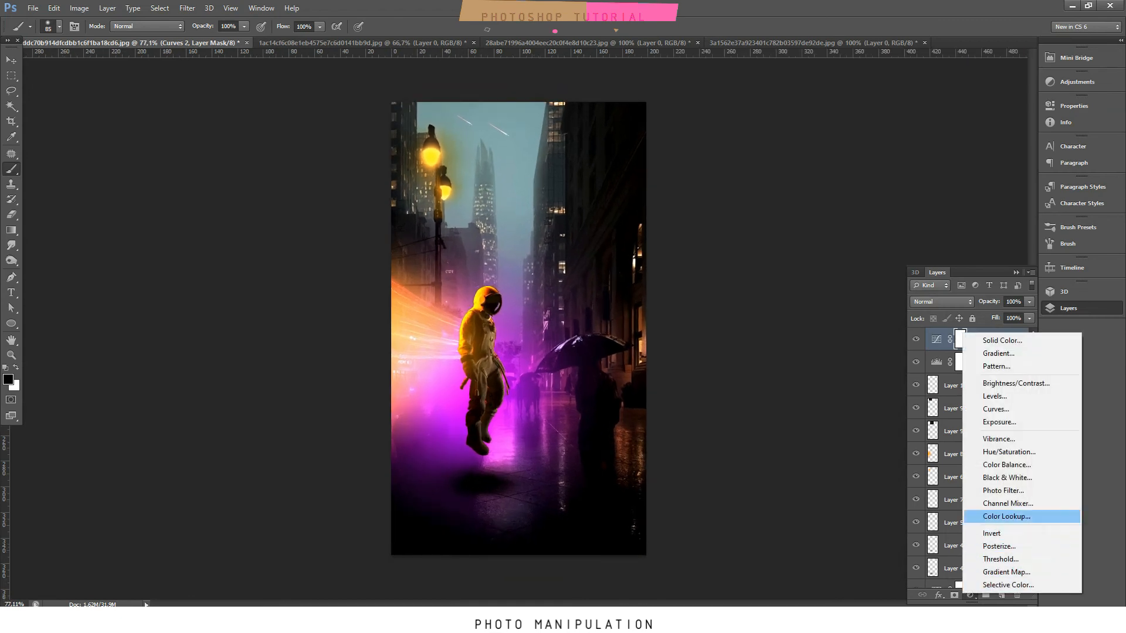
left_click(1002, 491)
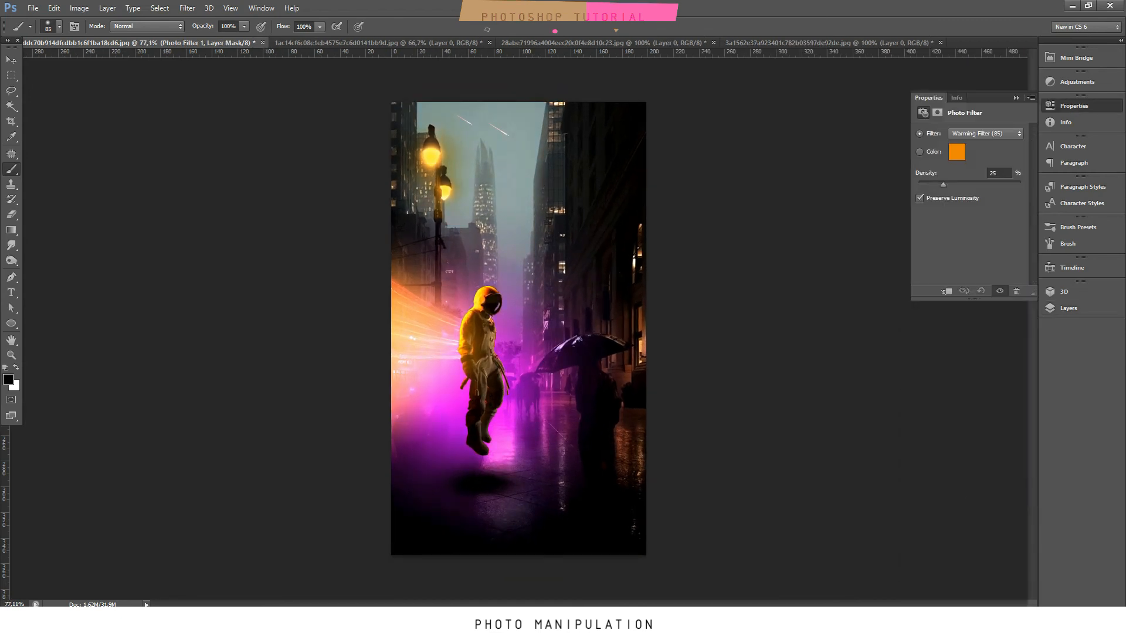
left_click(986, 133)
key("Down")
key("Down")
key("Down")
key("Down")
key("Down")
key("Down")
key("Down")
key("Down")
key("Down")
key("Down")
key("Down")
key("Down")
key("Down")
key("Down")
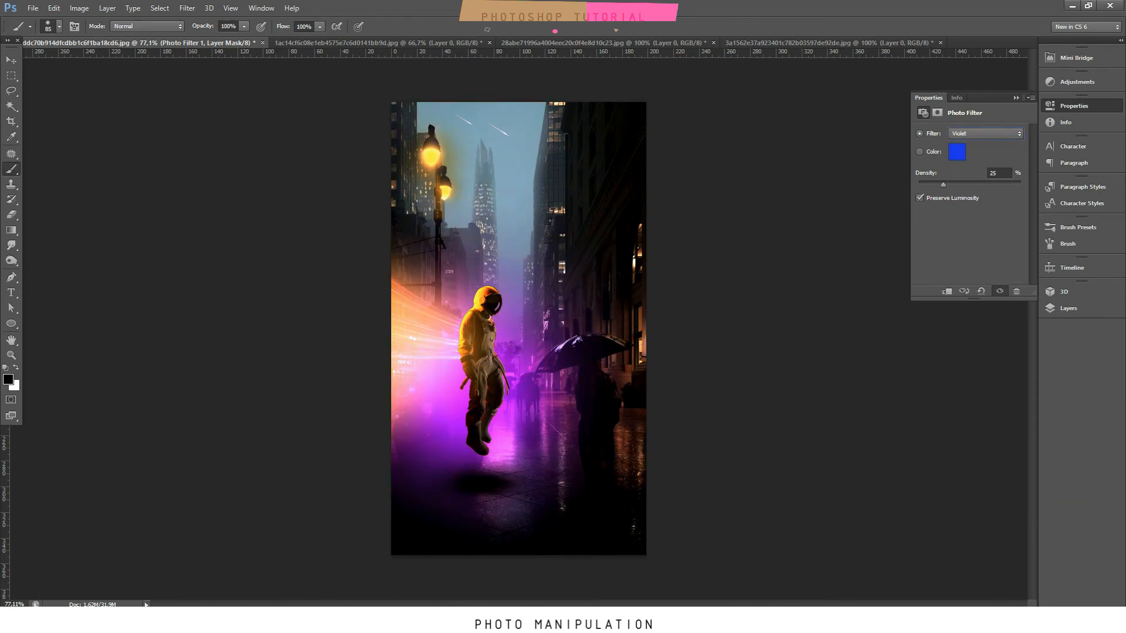
key("Down")
key("Down")
key("Down")
key("Down")
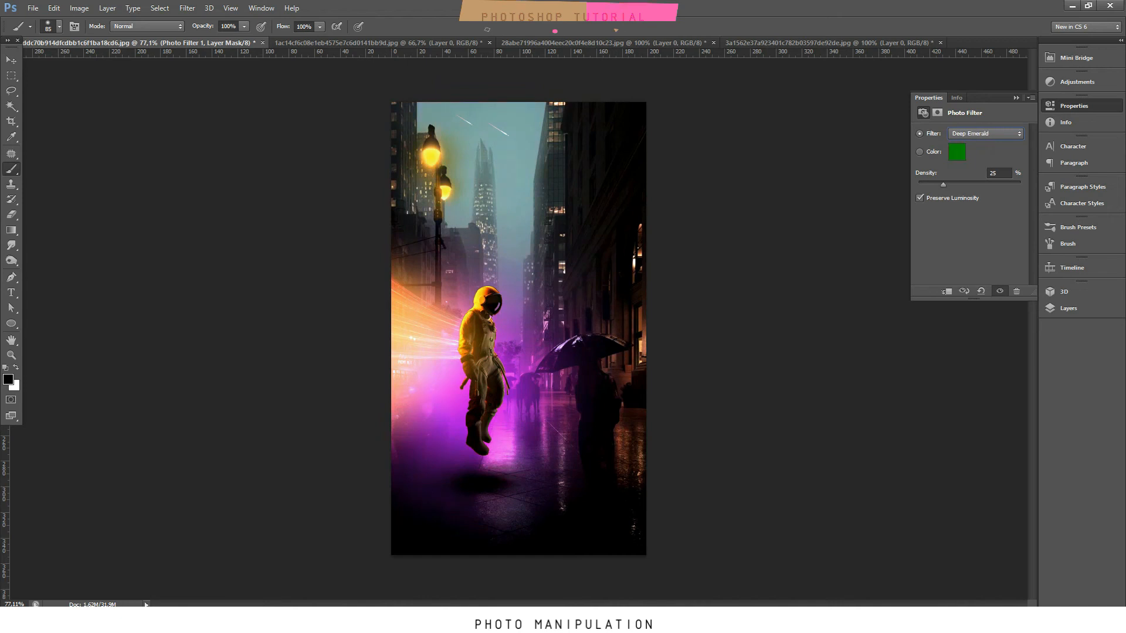
key("Up")
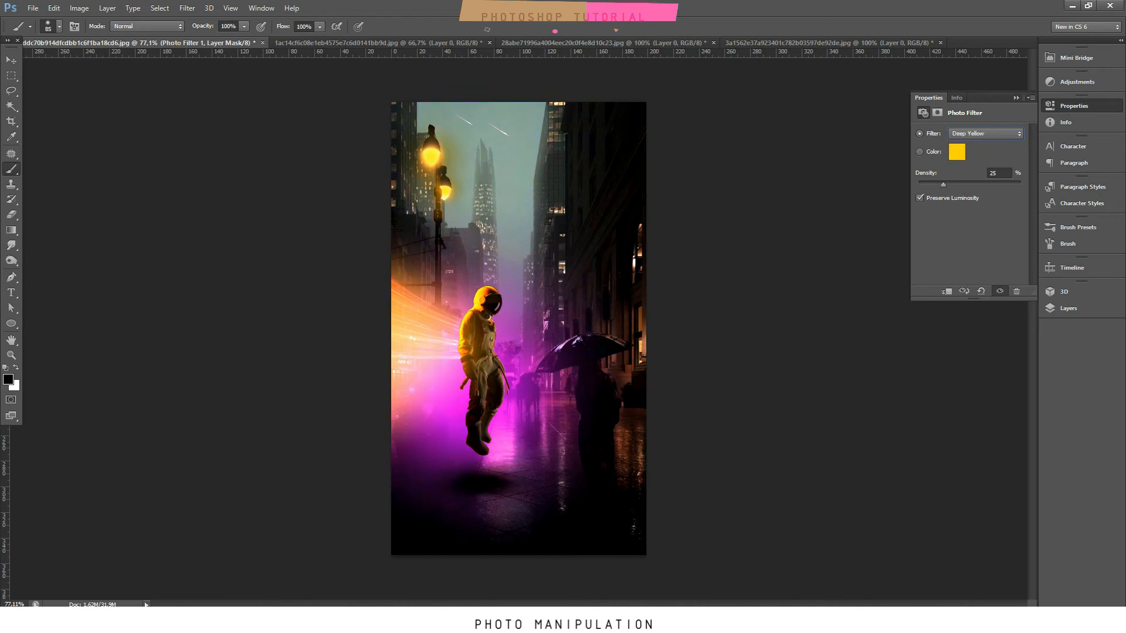
left_click(1068, 308)
left_click(916, 340)
left_click(915, 339)
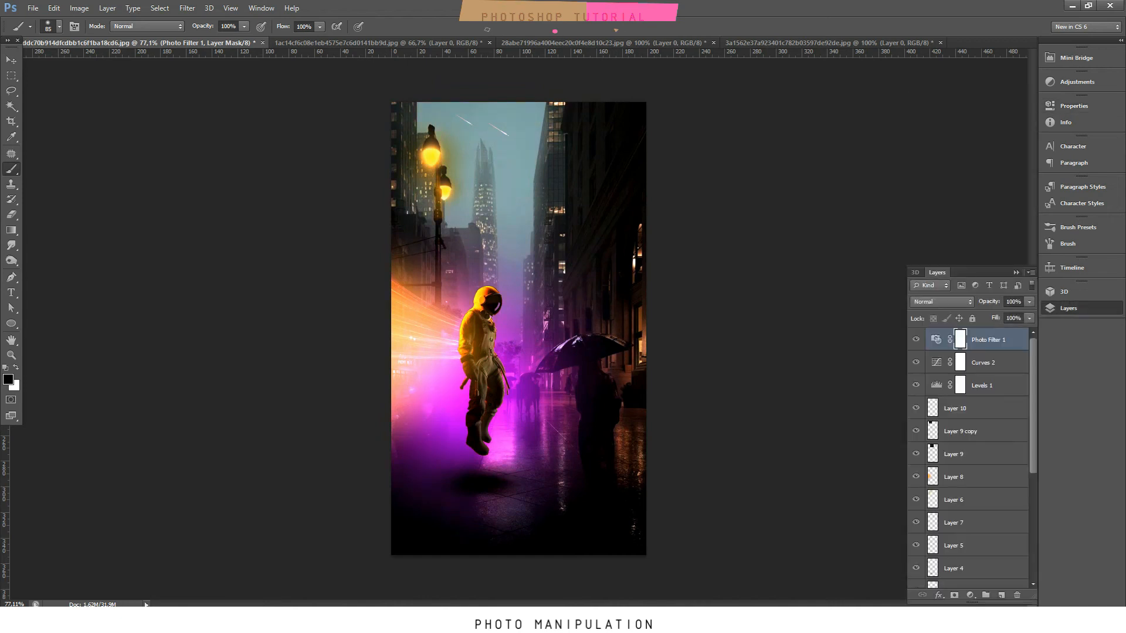
left_click(916, 340)
left_click(915, 340)
key("alt+Tab")
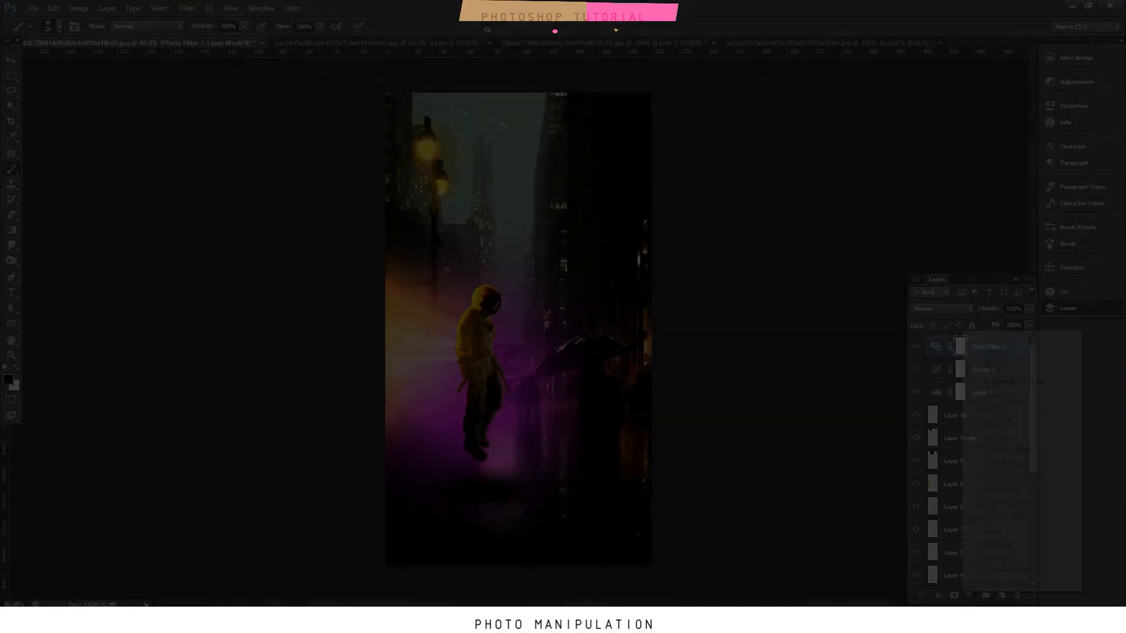
Add a Hue/Saturation adjustment layer on top and set its hue to +9.
left_click(970, 595)
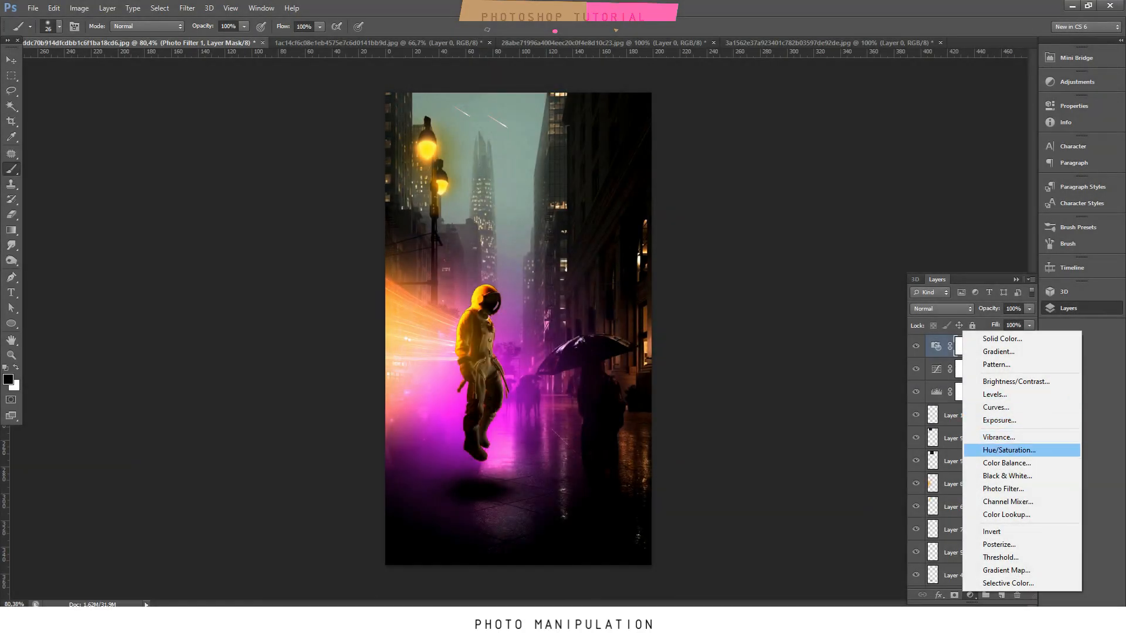
left_click(1015, 450)
left_click_drag(970, 177, 976, 177)
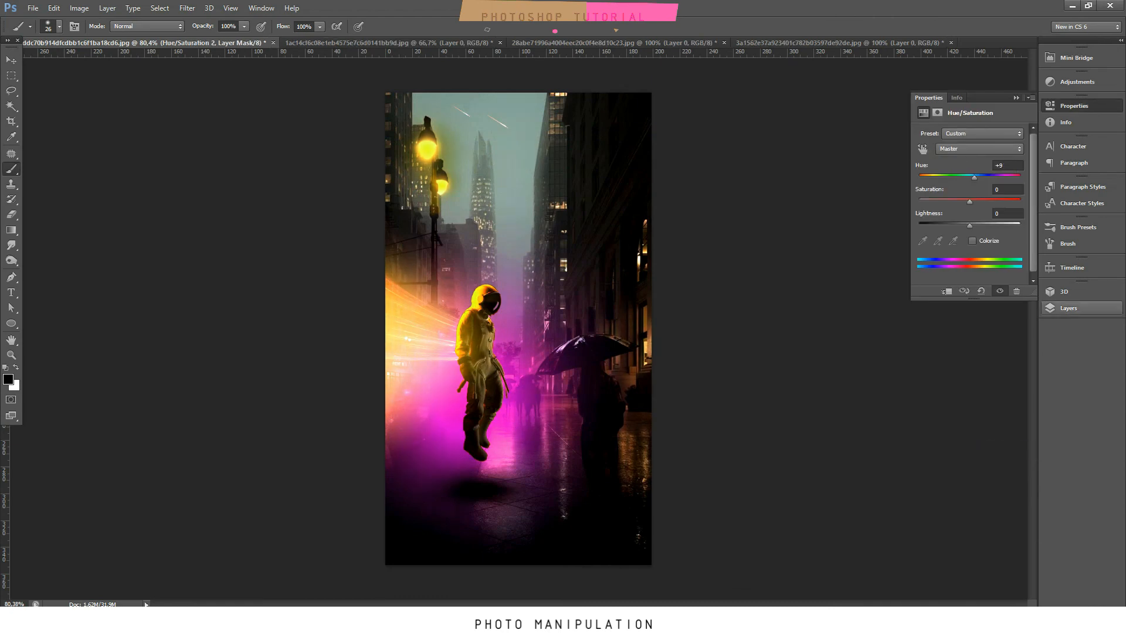
left_click(1068, 307)
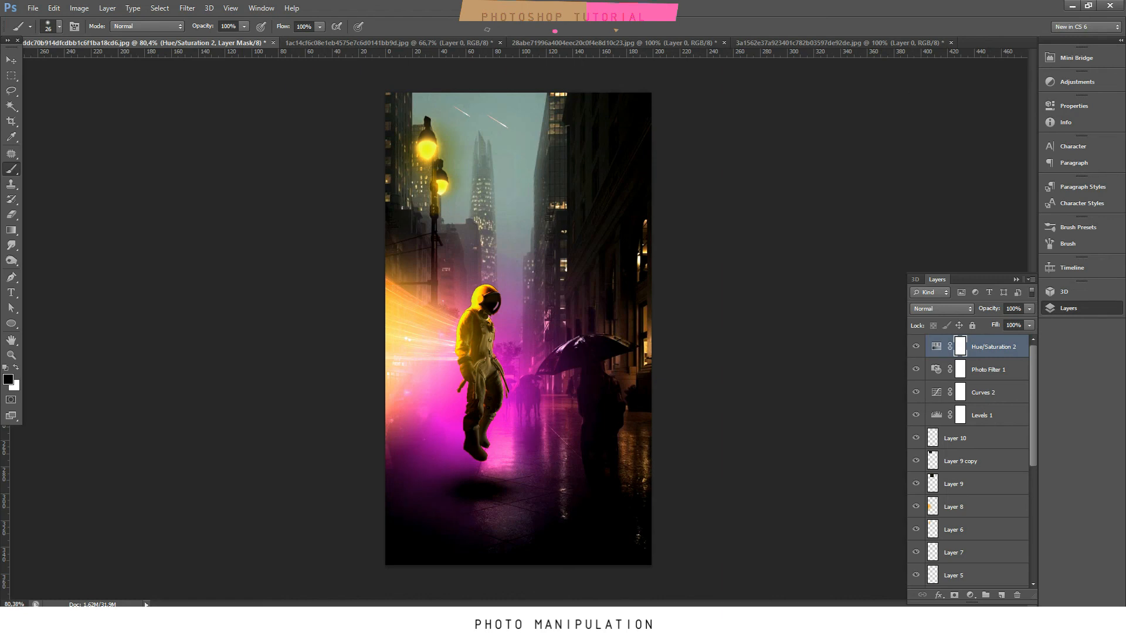
Add a new empty layer on top and set the foreground colour to brown #875011 for the brush.
left_click(1001, 595)
scroll(667, 395, "up", 4)
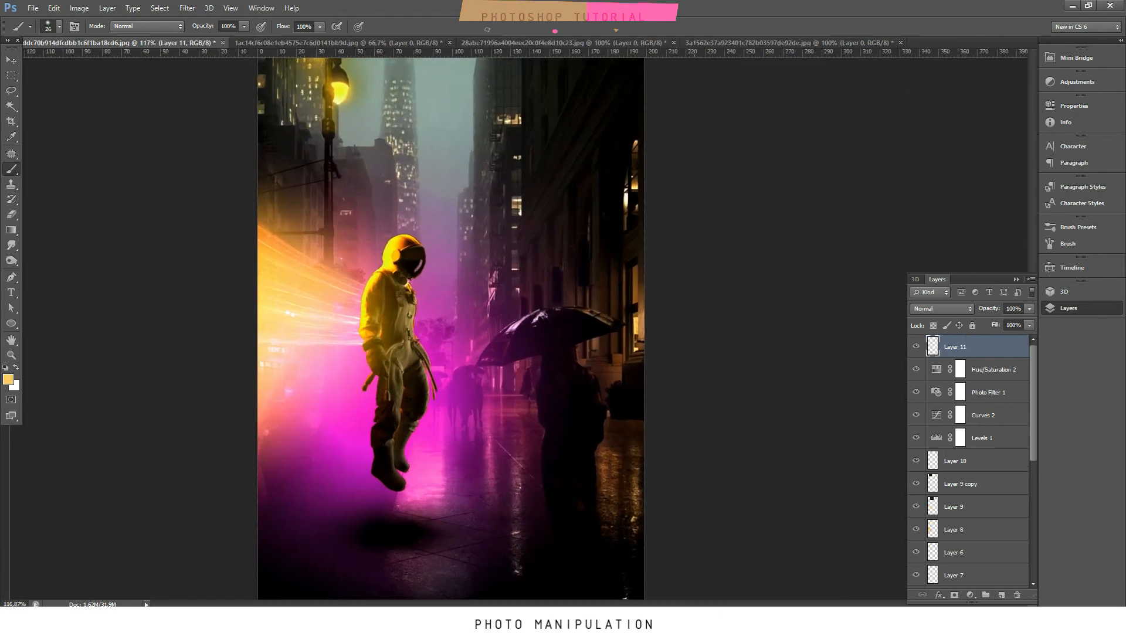
left_click(7, 379)
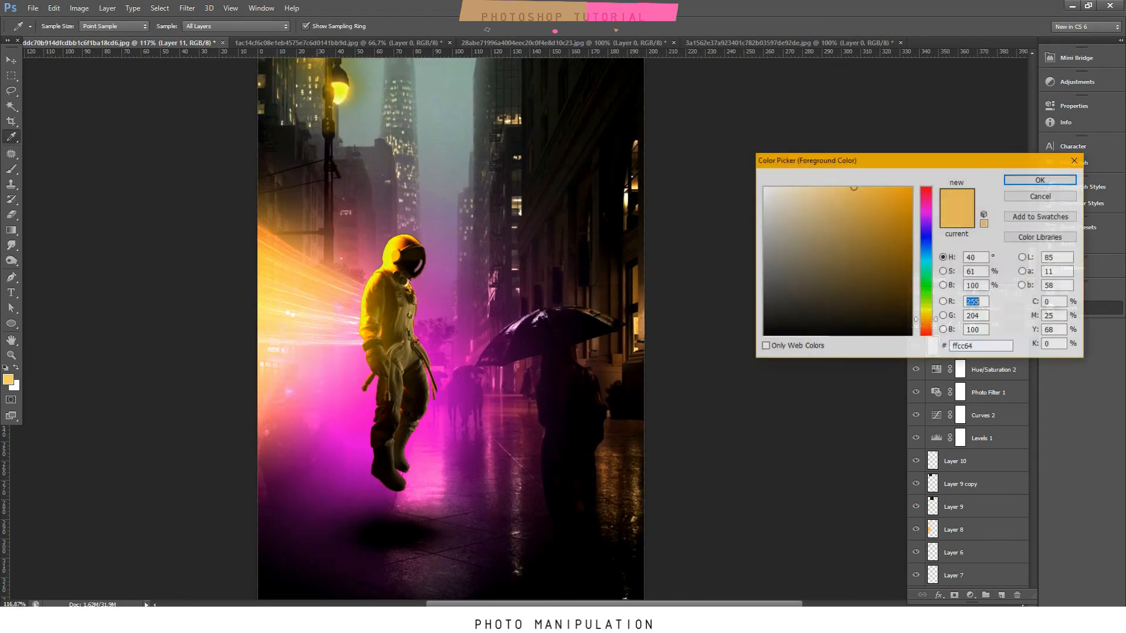
left_click(893, 257)
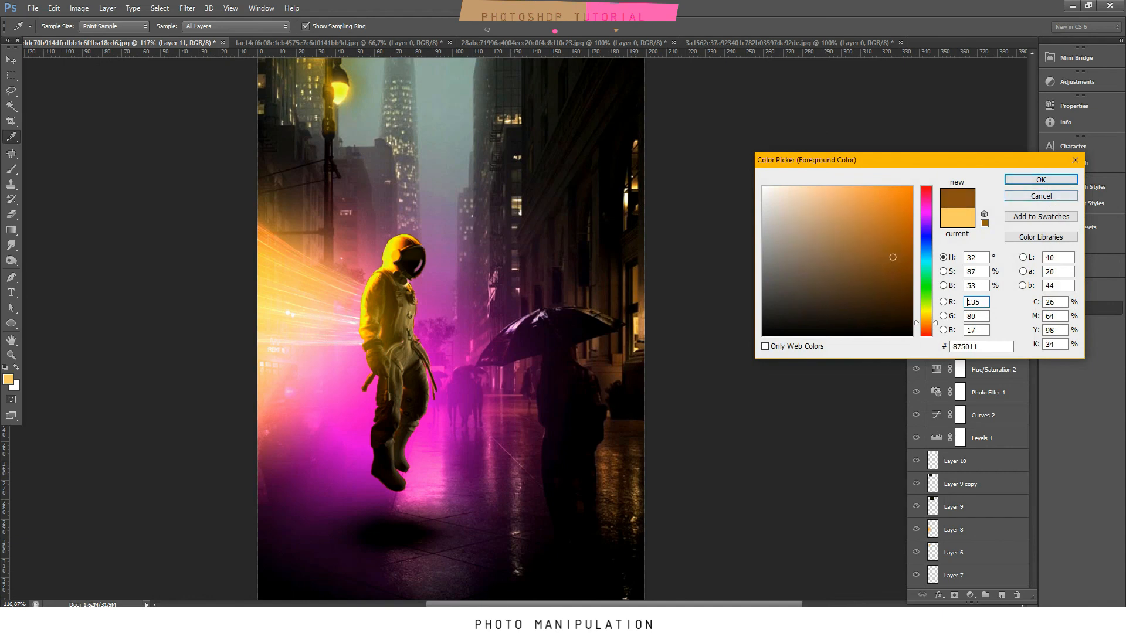
left_click(1041, 180)
key("b")
Paint a highlight along the umbrella's upper right edge and set the layer's blend mode to Color Dodge.
scroll(586, 311, "up", 3)
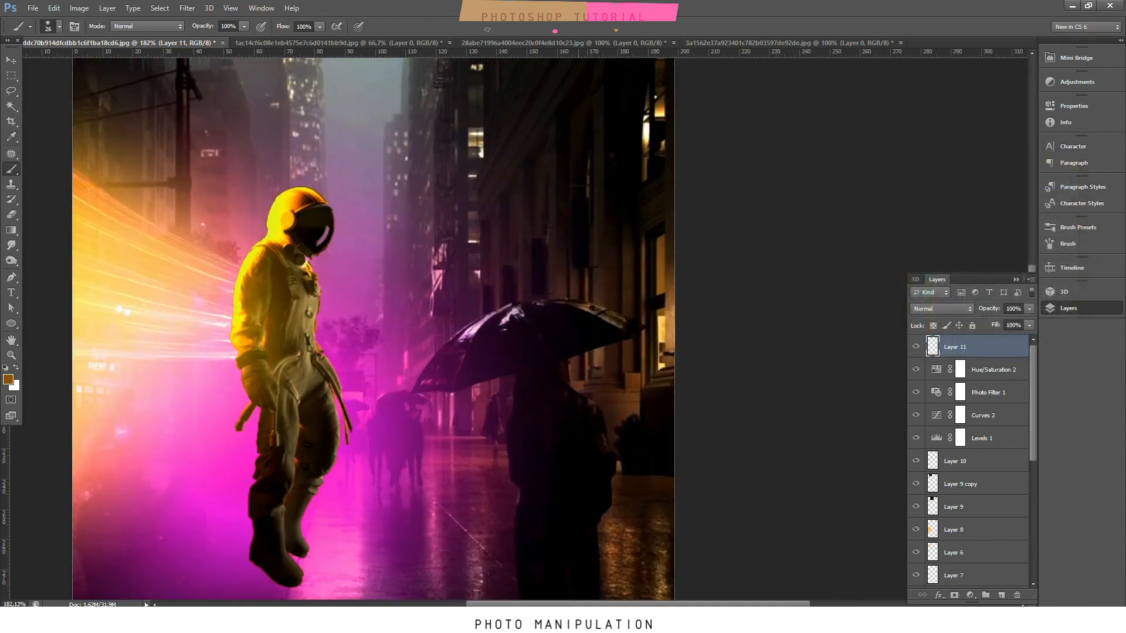
left_click_drag(565, 305, 630, 321)
scroll(941, 308, "down", 8)
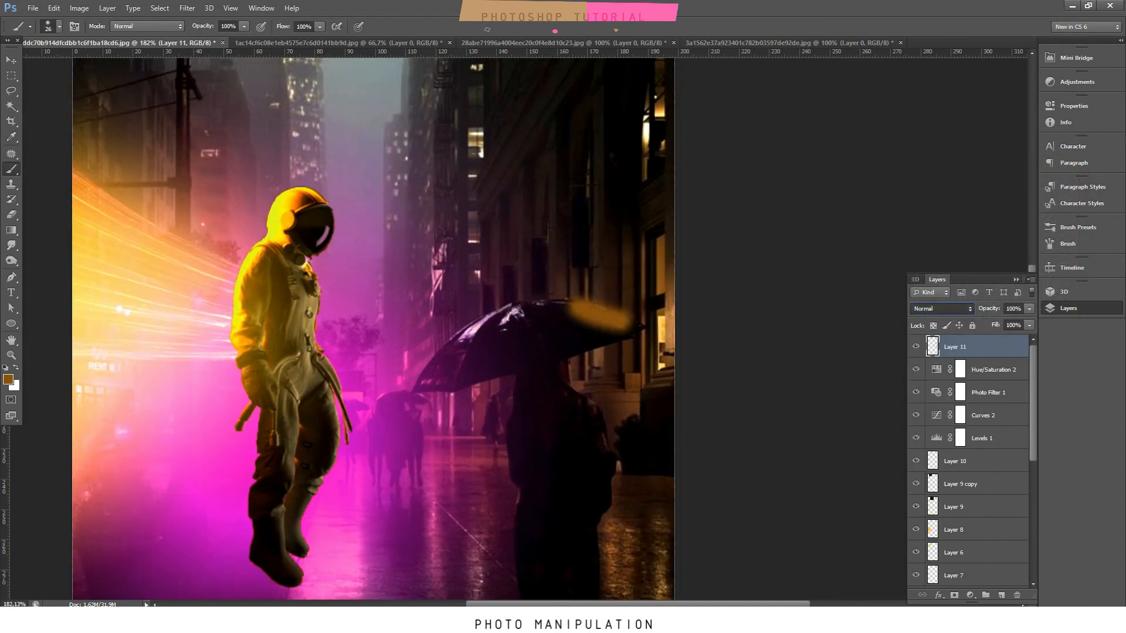
scroll(942, 308, "down", 1)
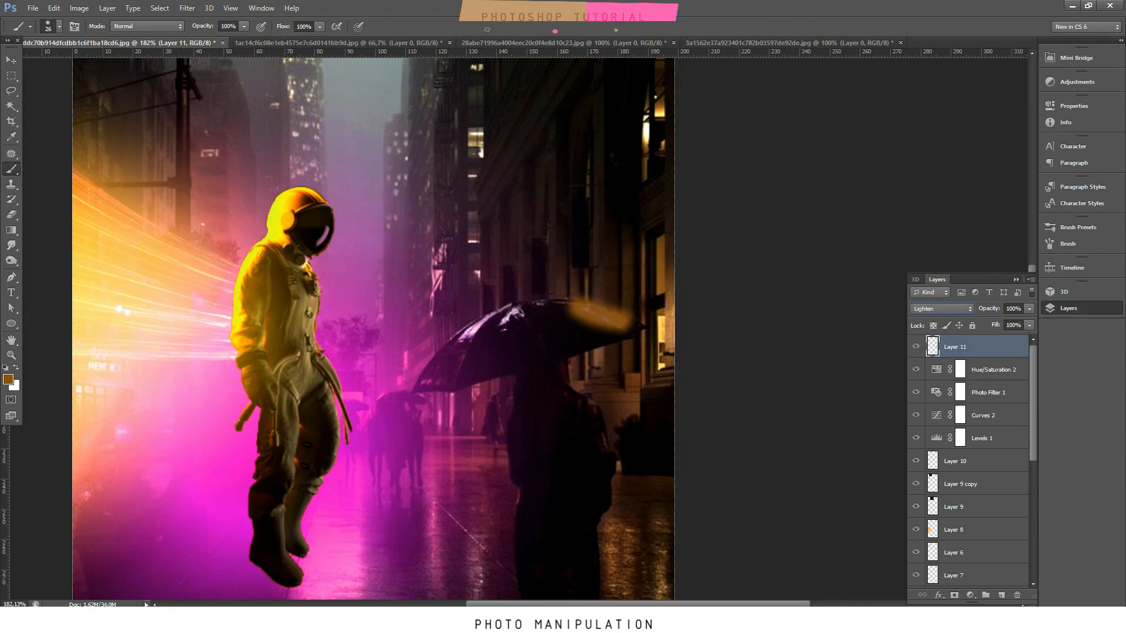
scroll(941, 309, "down", 1)
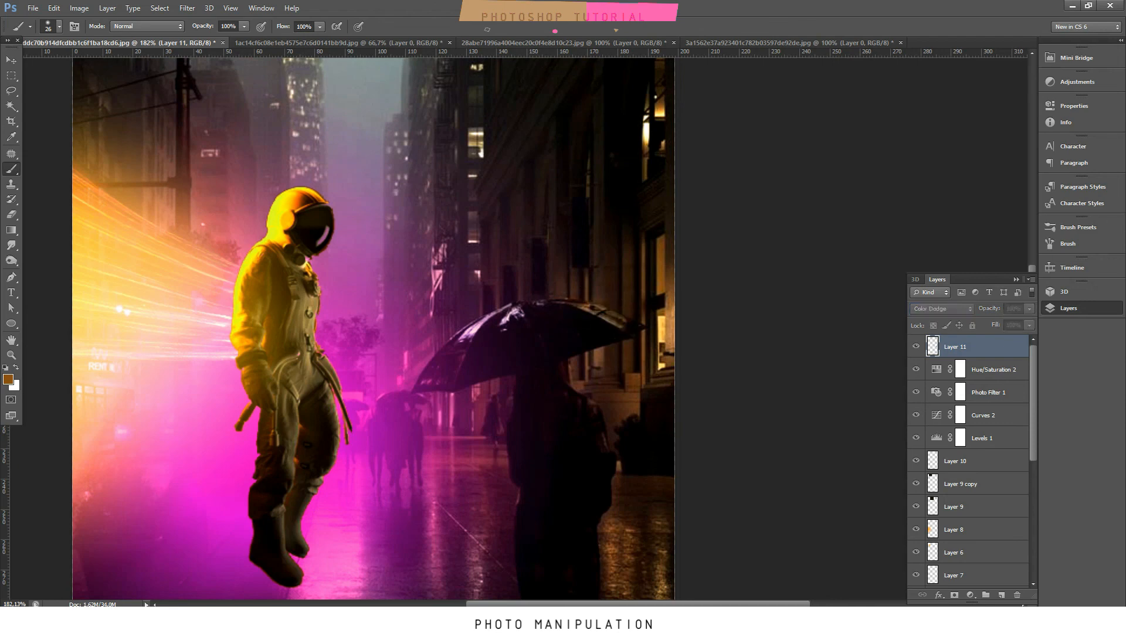
scroll(941, 309, "up", 1)
Brush warm highlights down the astronaut's torso and legs, set the brush opacity to 30%, and toggle the layer's visibility to compare.
mouse_move(301, 267)
left_mouse_down()
mouse_move(306, 346)
mouse_move(346, 425)
left_mouse_up()
left_click_drag(309, 369, 335, 466)
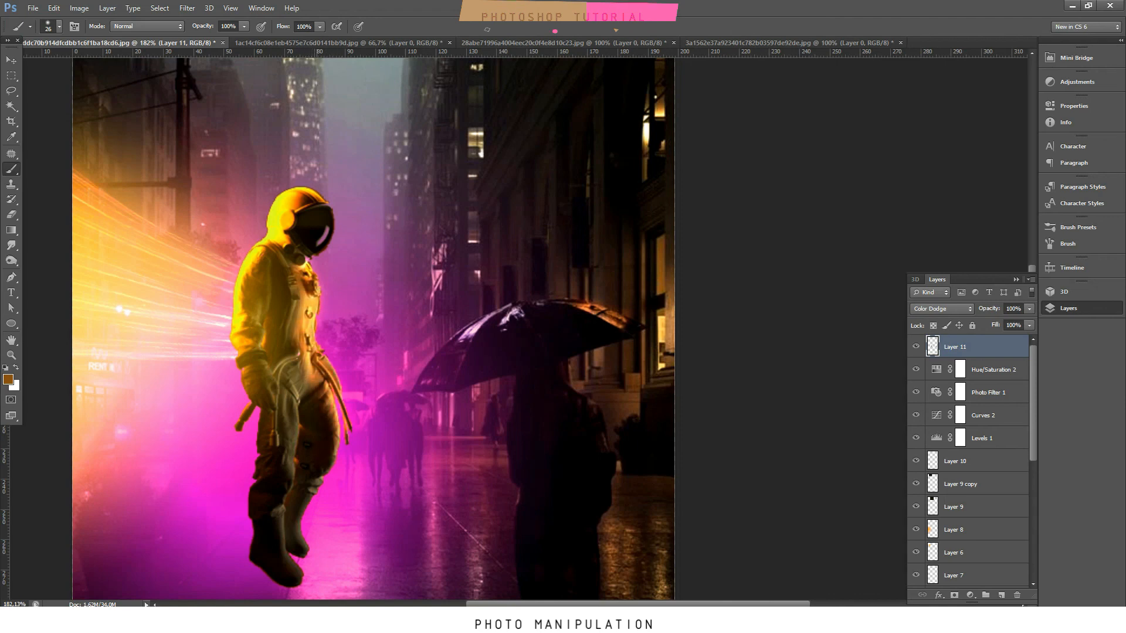
left_click_drag(300, 256, 292, 441)
key("3")
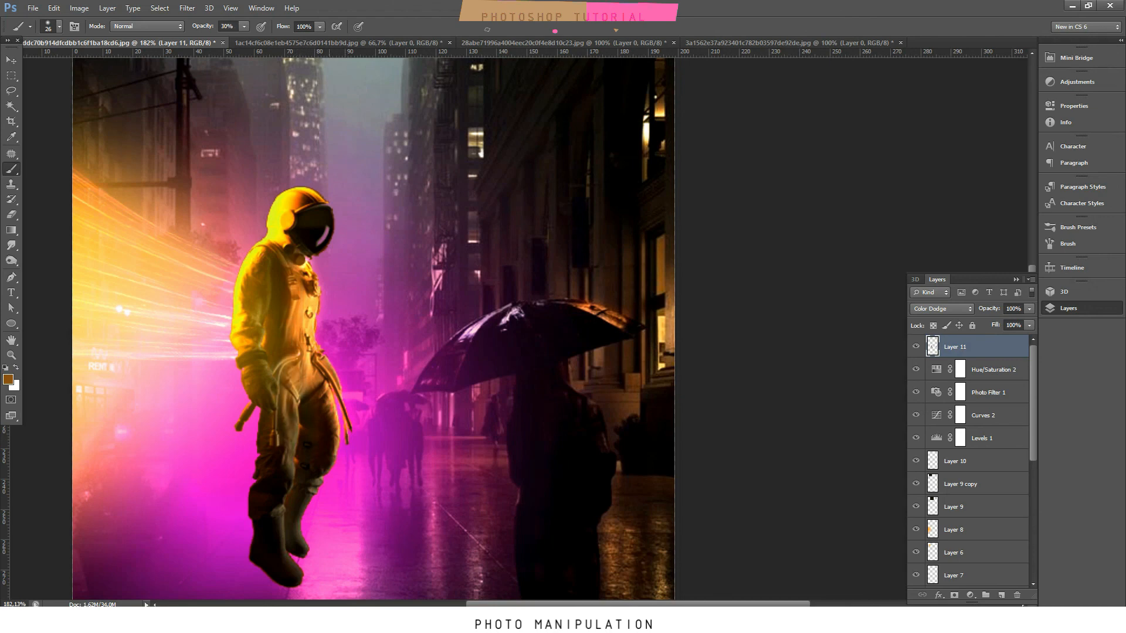
scroll(291, 441, "down", 5)
left_click(915, 346)
left_click(916, 346)
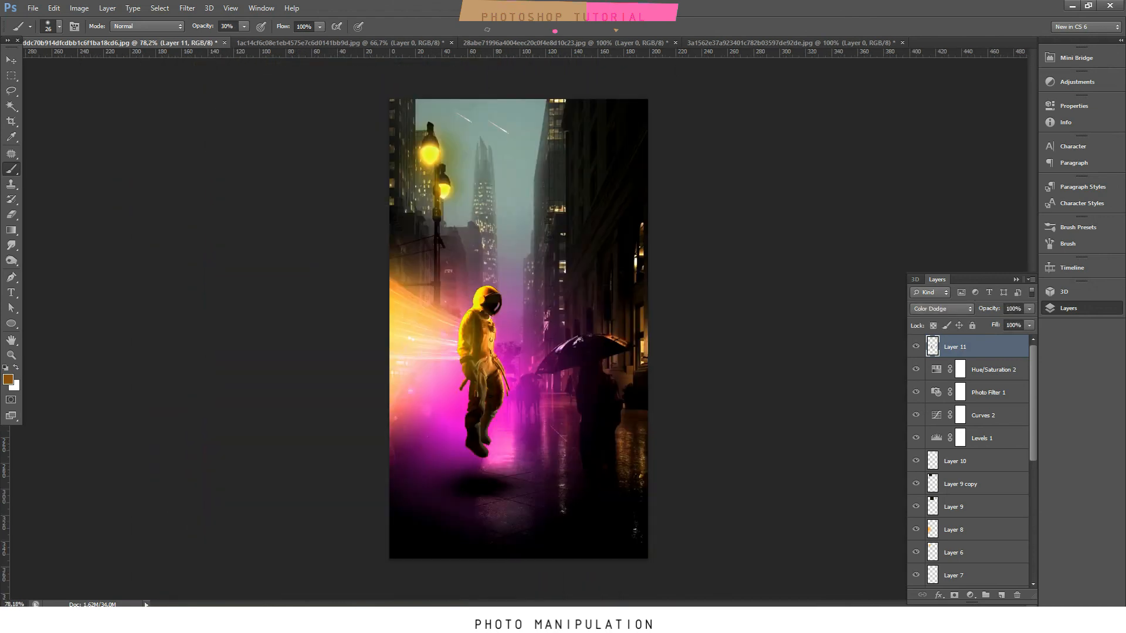
left_click(187, 8)
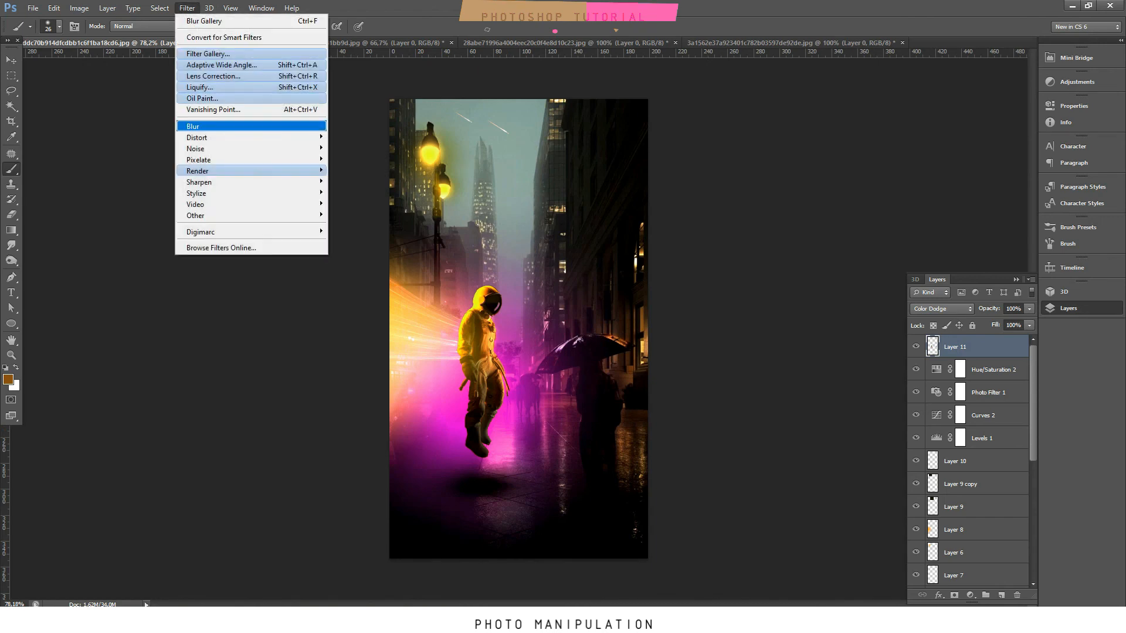
mouse_move(251, 126)
left_click(356, 209)
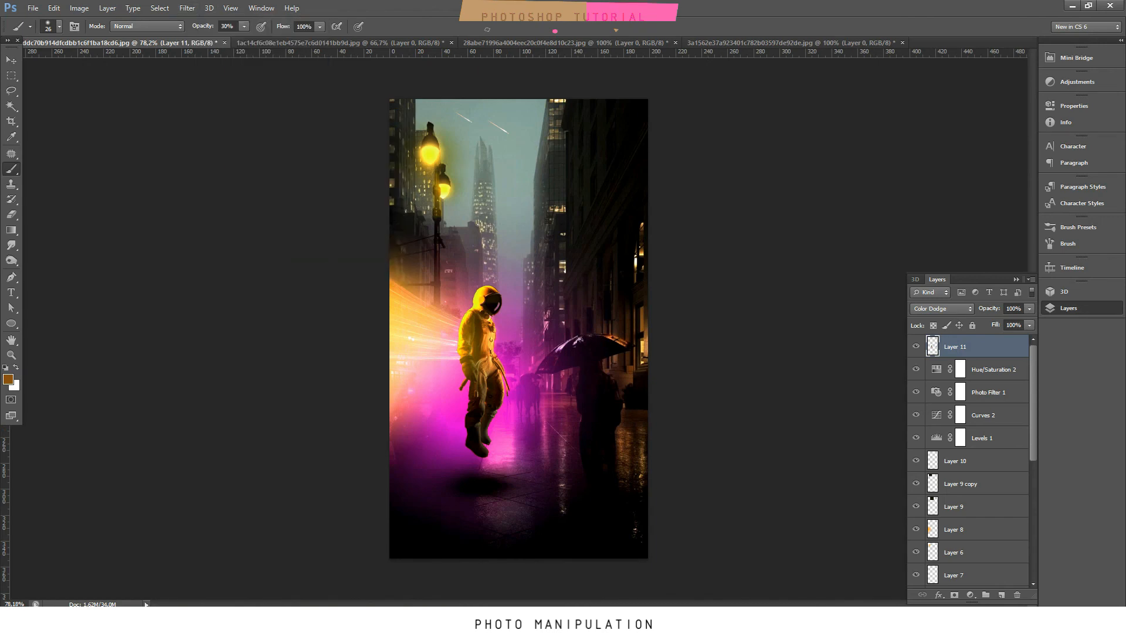
Stamp all visible layers into a new top layer and apply an 11 px Iris Blur with a squared-off sharp area covering most of the image.
key("ctrl+shift+alt+e")
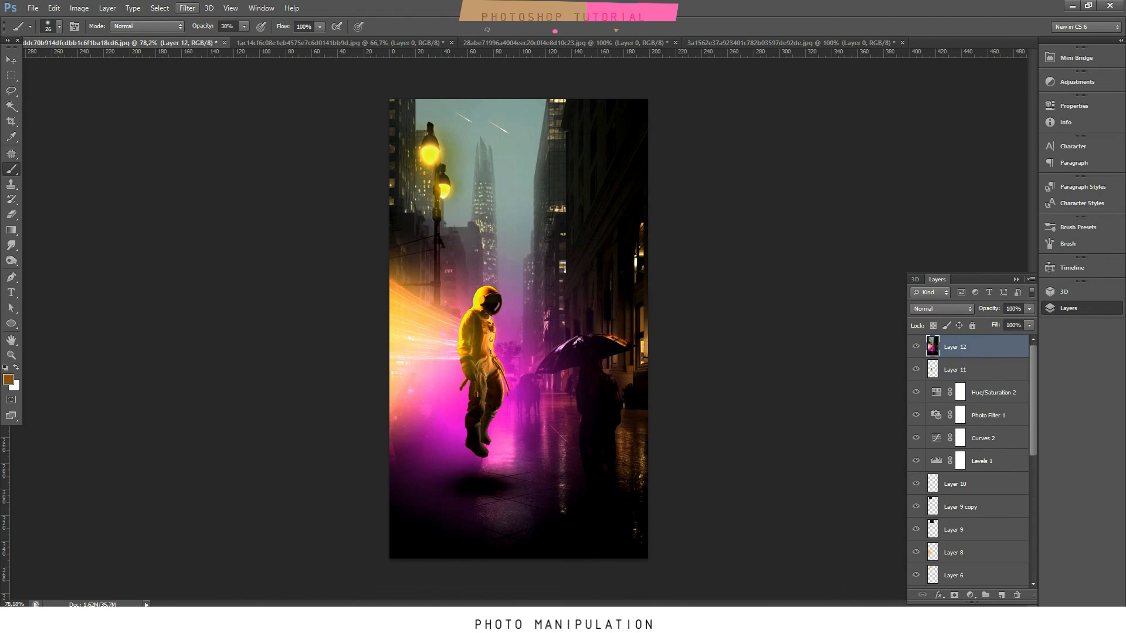
left_click(187, 7)
mouse_move(251, 126)
left_click(351, 136)
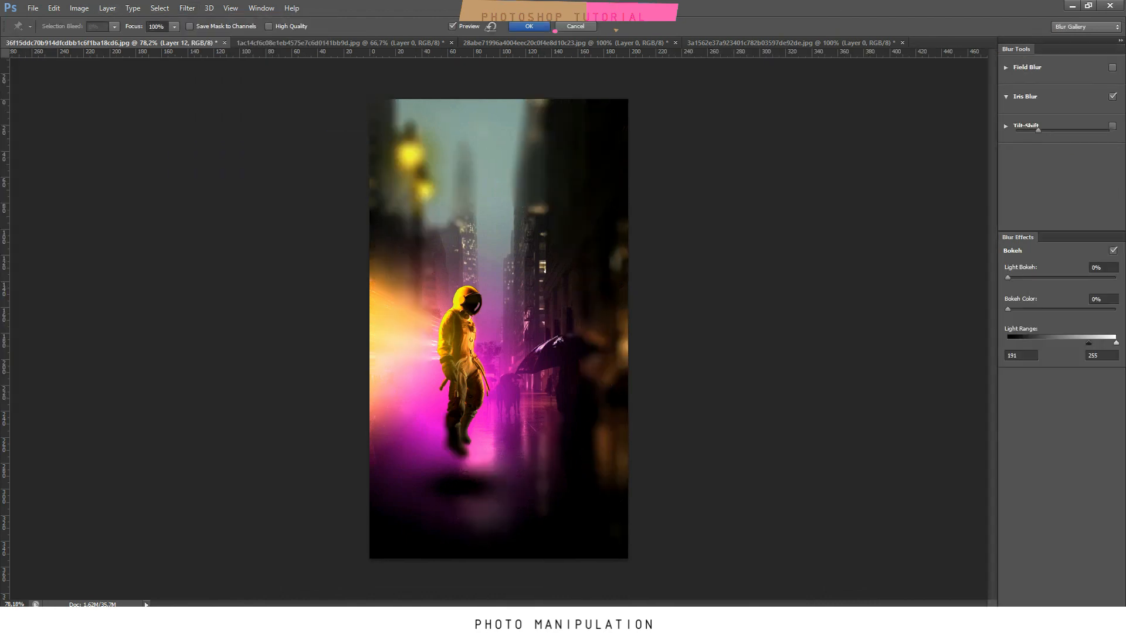
left_click_drag(563, 216, 583, 181)
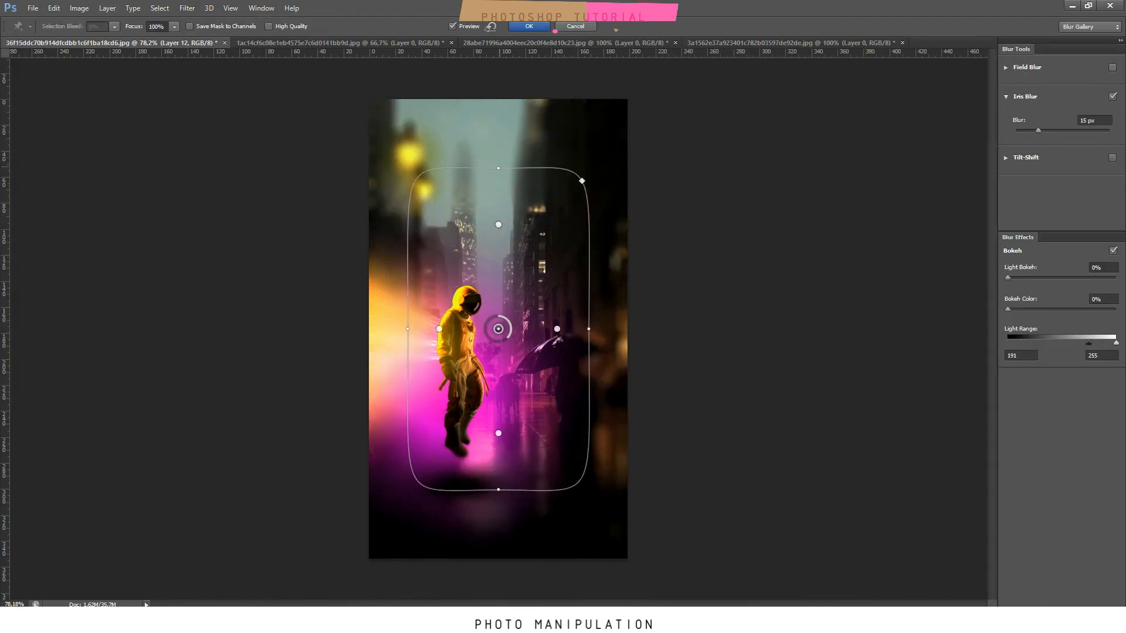
left_click_drag(498, 168, 499, 128)
left_click_drag(588, 329, 607, 329)
left_click_drag(498, 128, 498, 118)
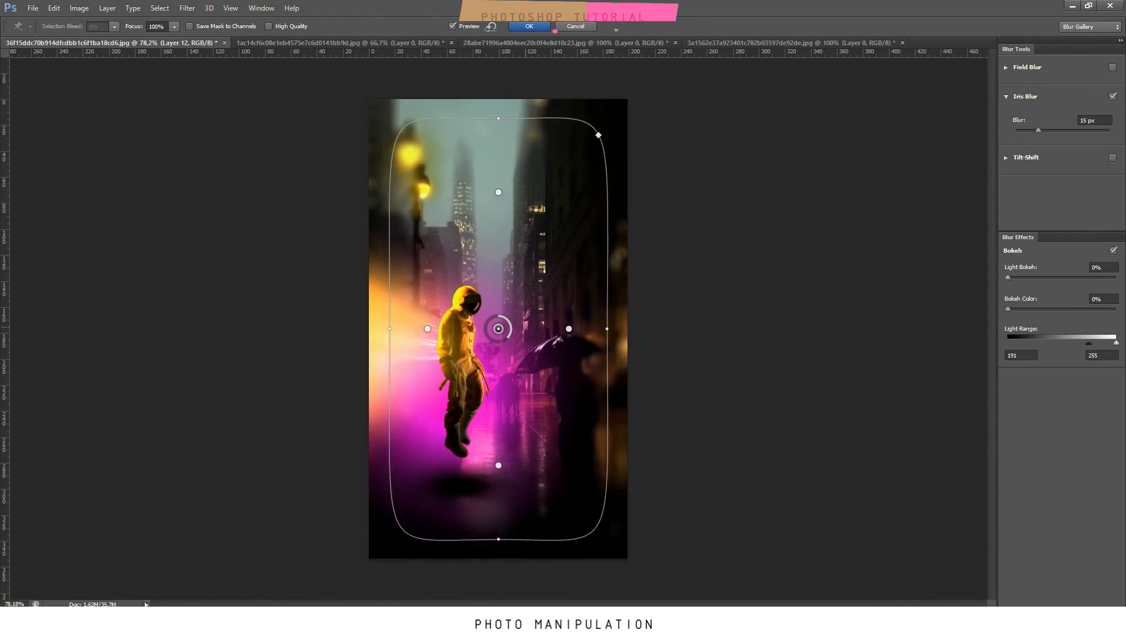
left_click_drag(510, 333, 510, 322)
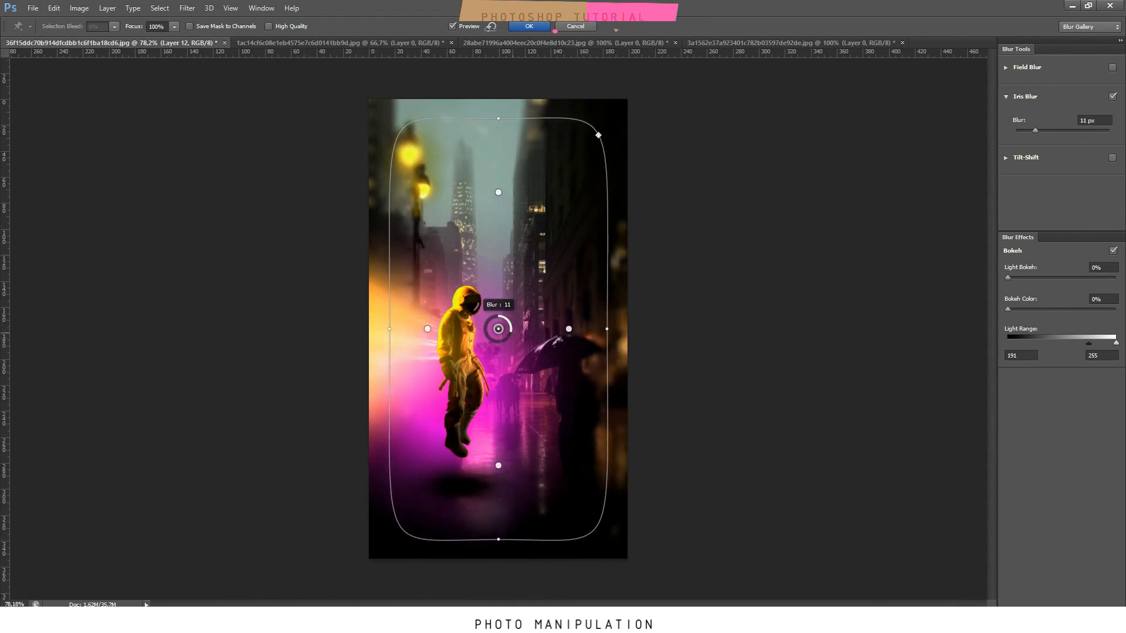
left_click(529, 26)
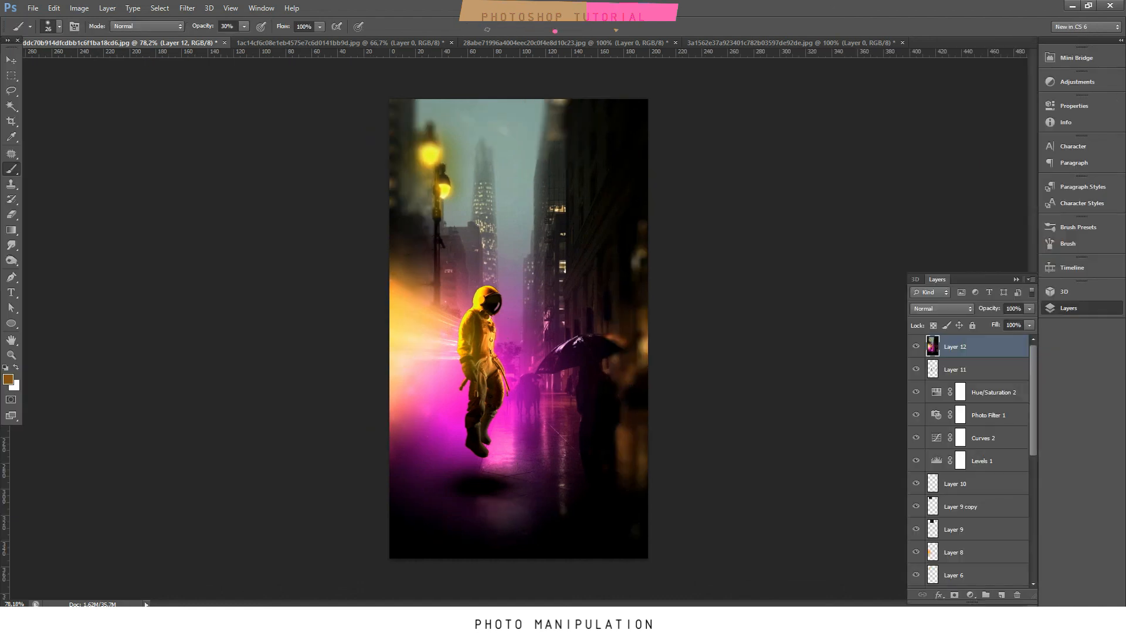